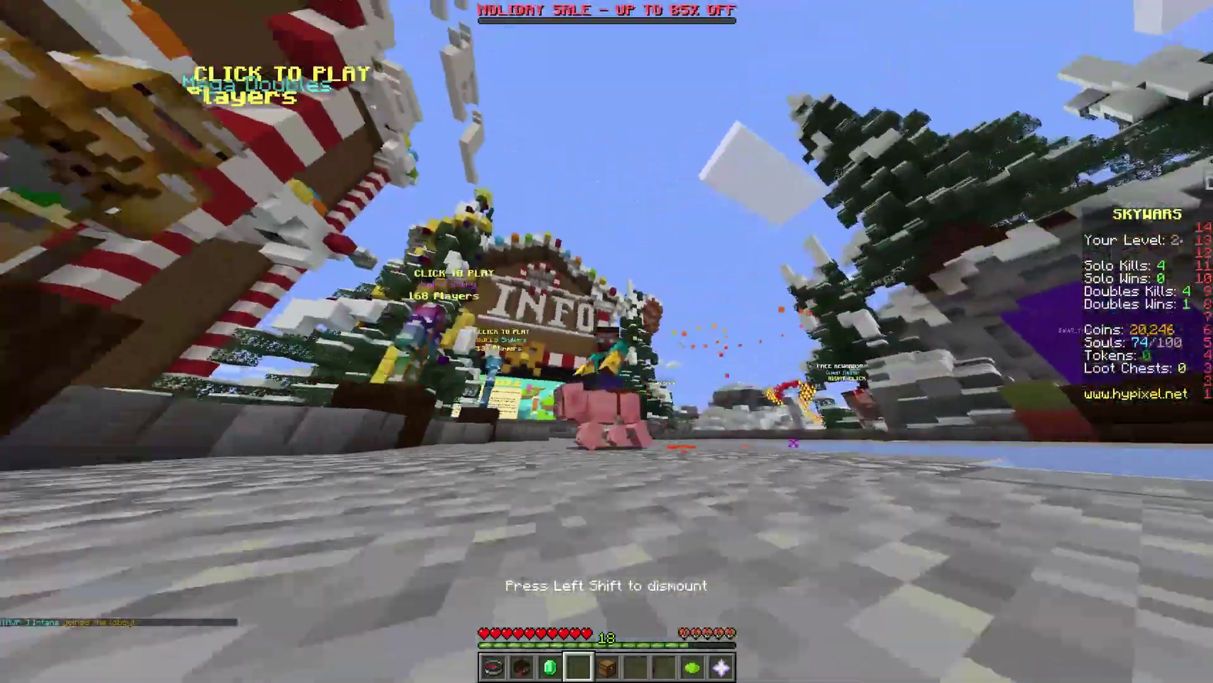
- Cross the SkyWars lobby to the Laboratory character and join a solo lab game
{"action": "key", "text": "w"}
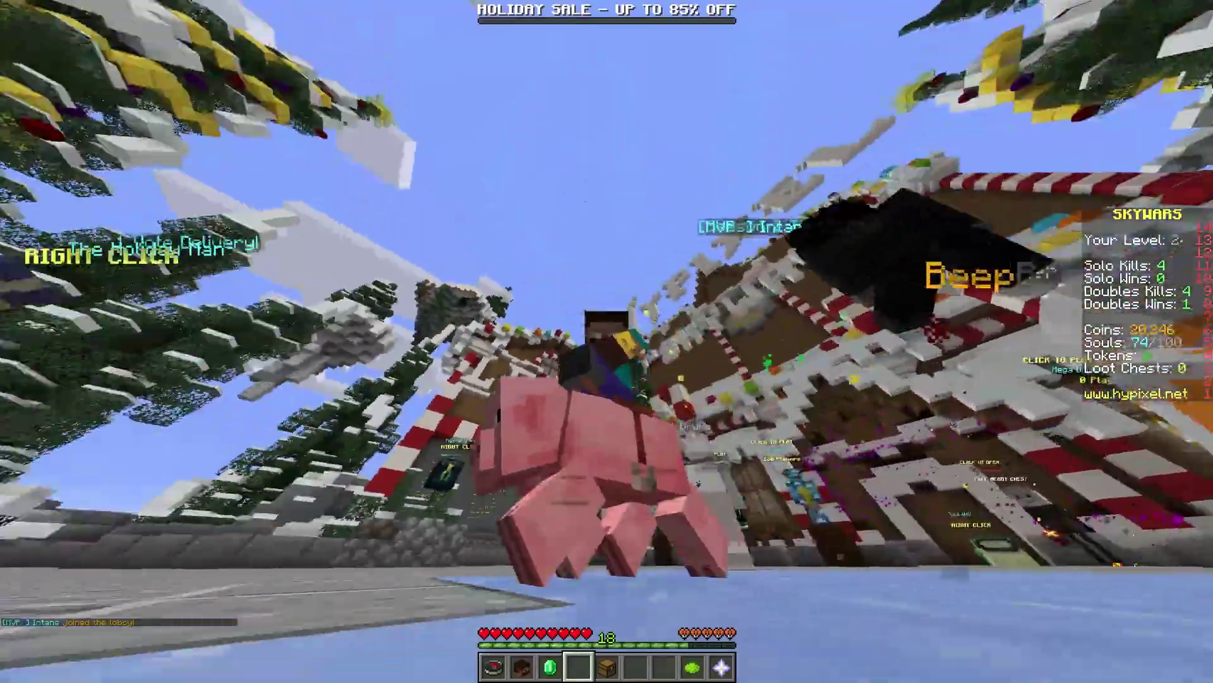
{"action": "key", "text": "w"}
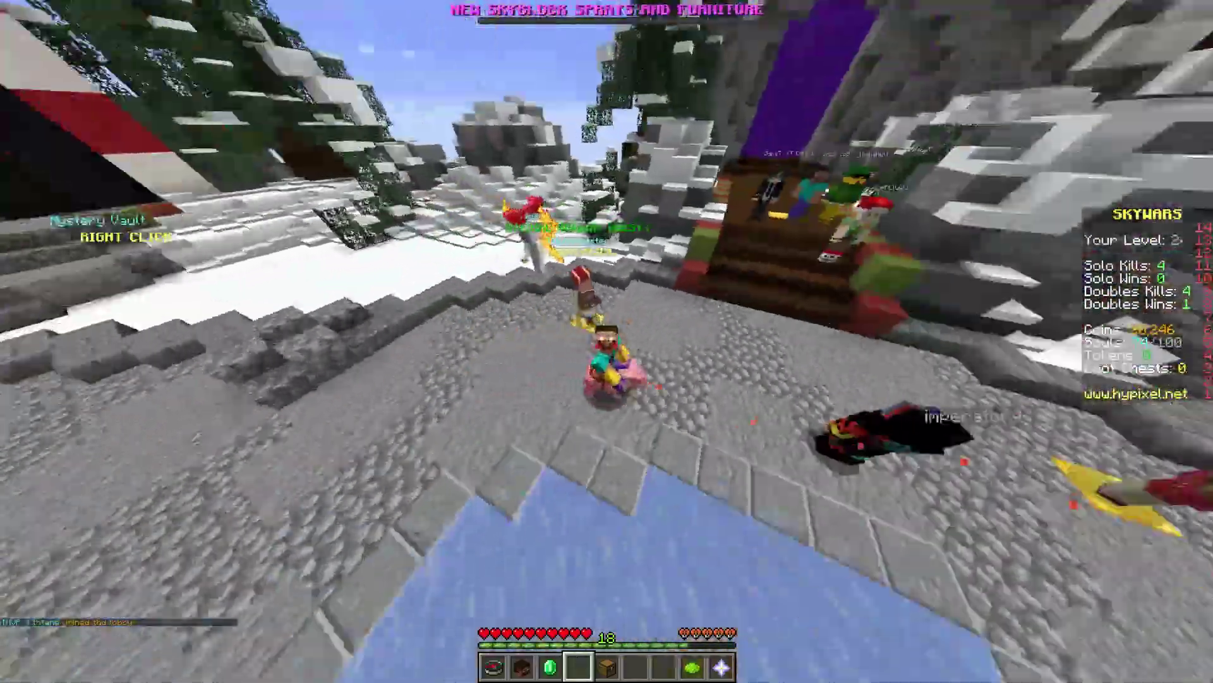
{"action": "key", "text": "w"}
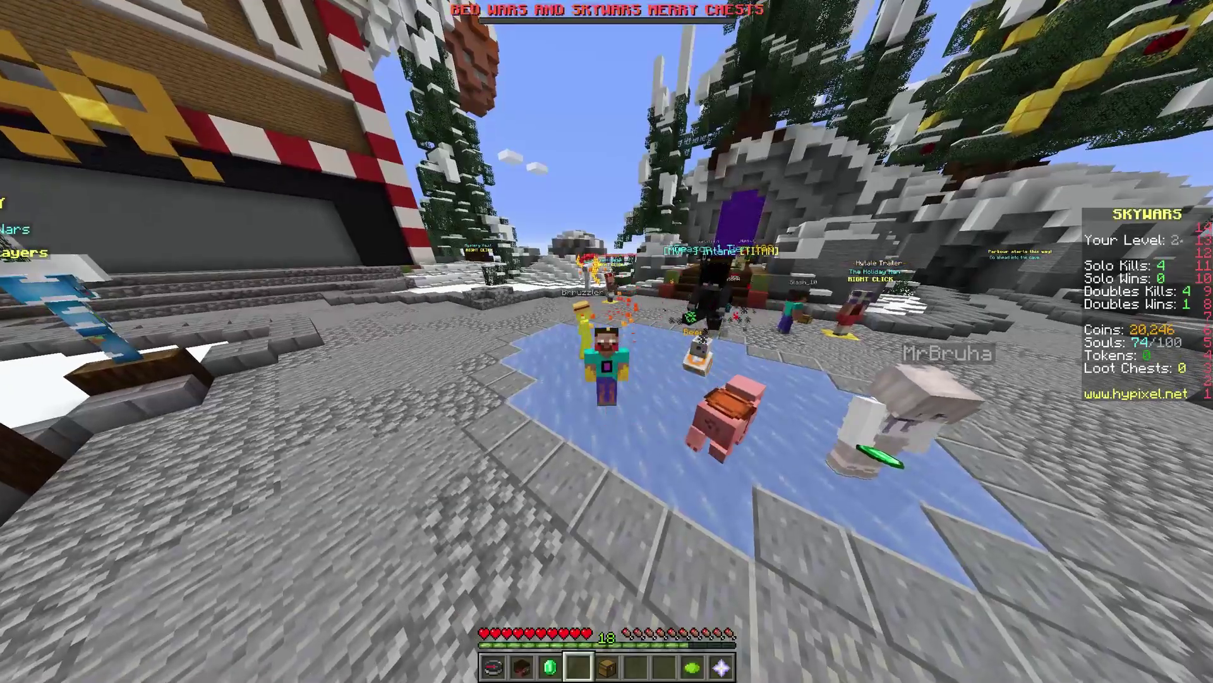
{"action": "key", "text": "w"}
{"action": "key", "text": "w"}
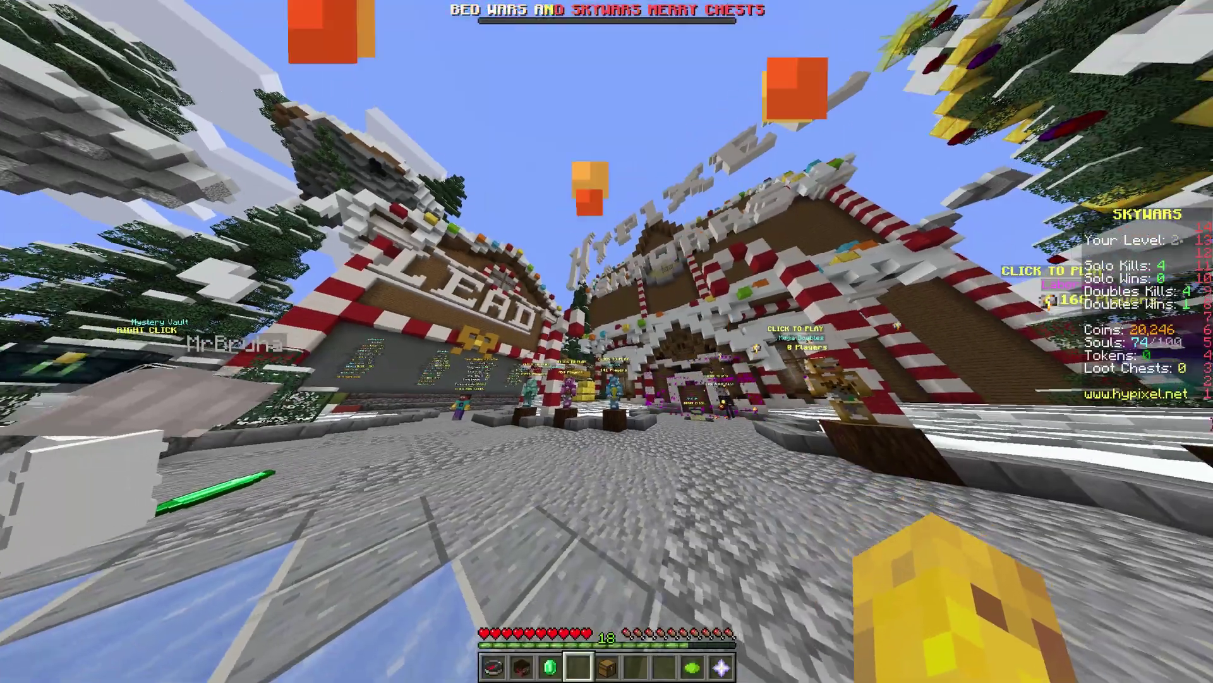
{"action": "key", "text": "w"}
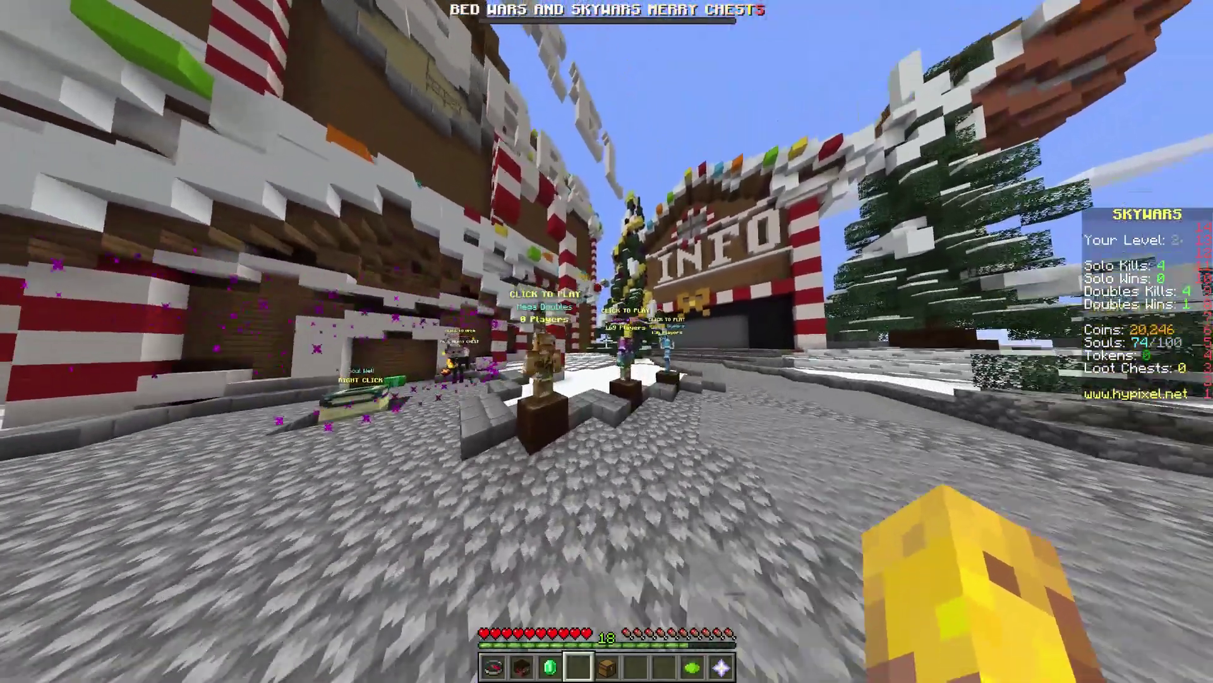
{"action": "right_click", "coordinate": [607, 341]}
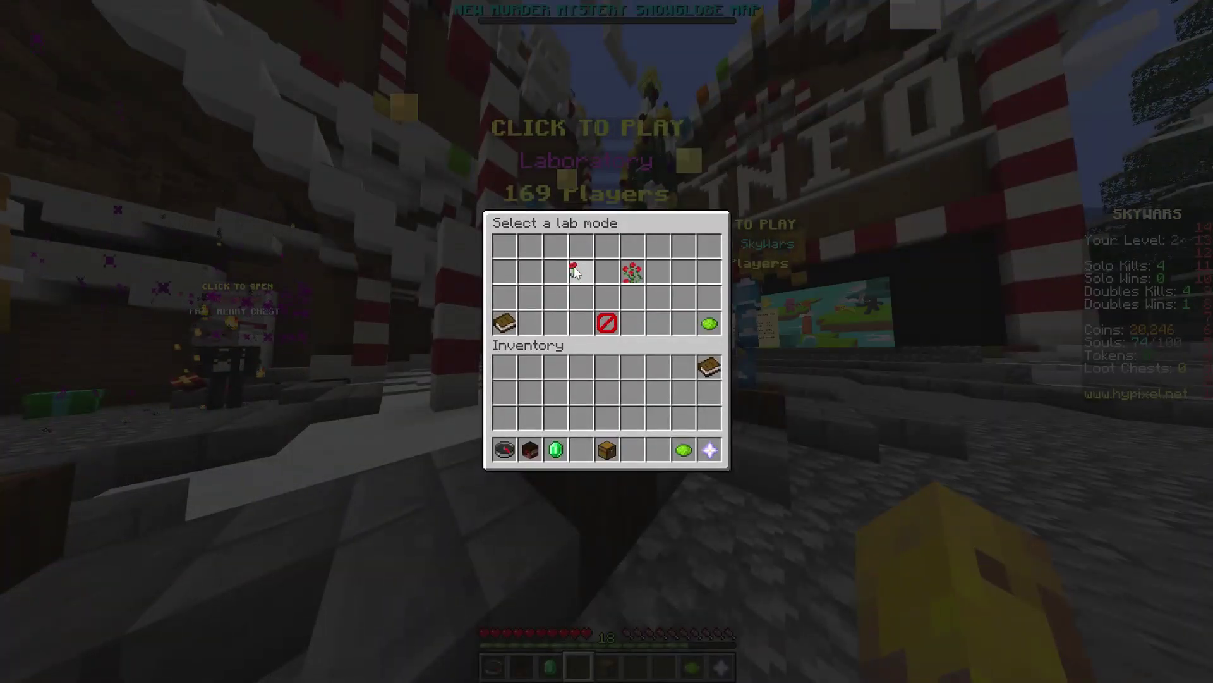
{"action": "left_click", "coordinate": [633, 272]}
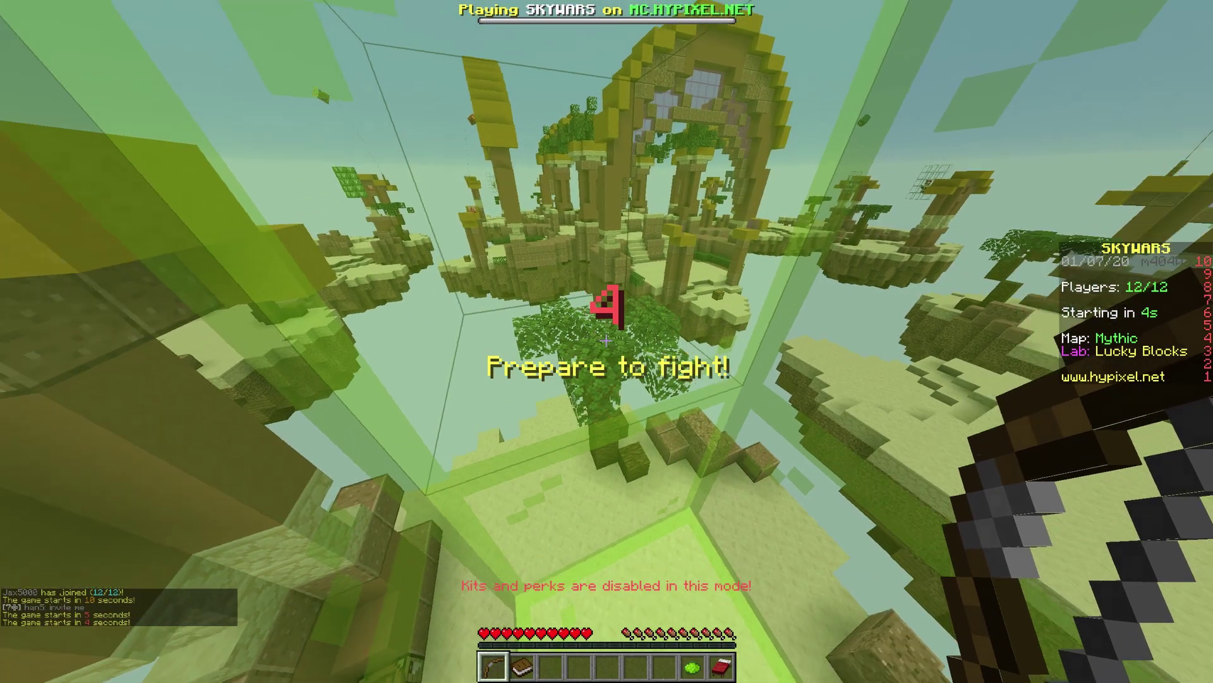
- Collect the Guardian and Weaponry Lucky Blocks from the chest beside the crafting table
{"action": "key", "text": "2"}
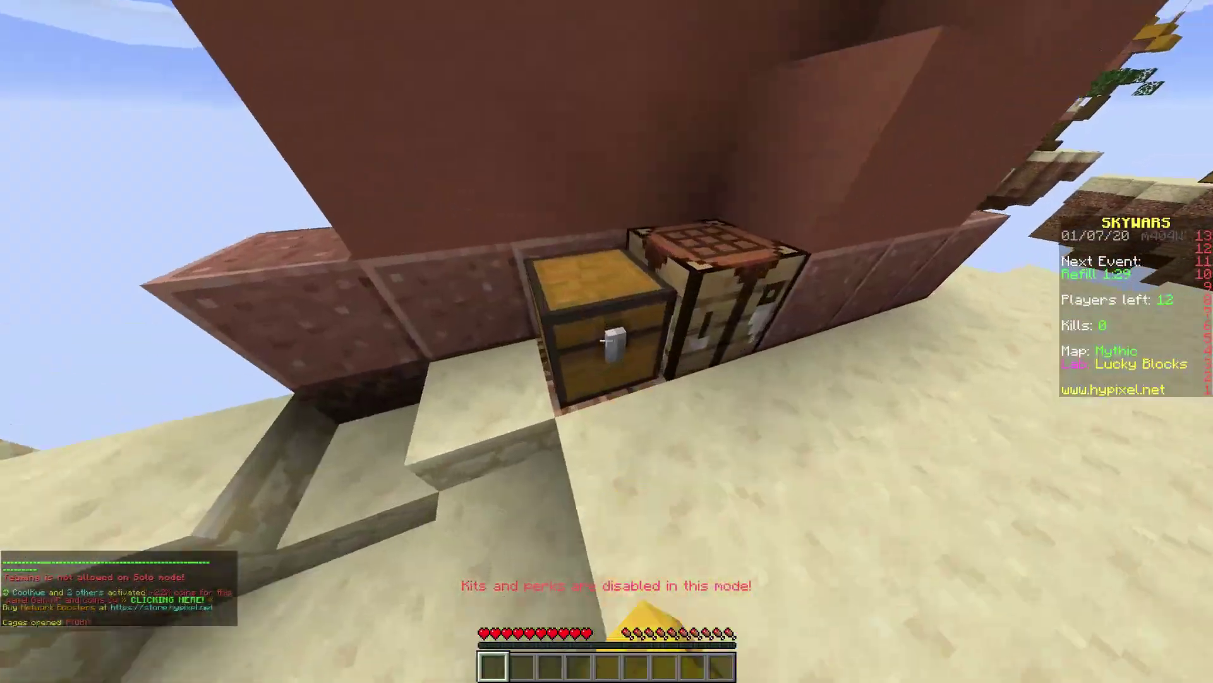
{"action": "right_click", "coordinate": [607, 342]}
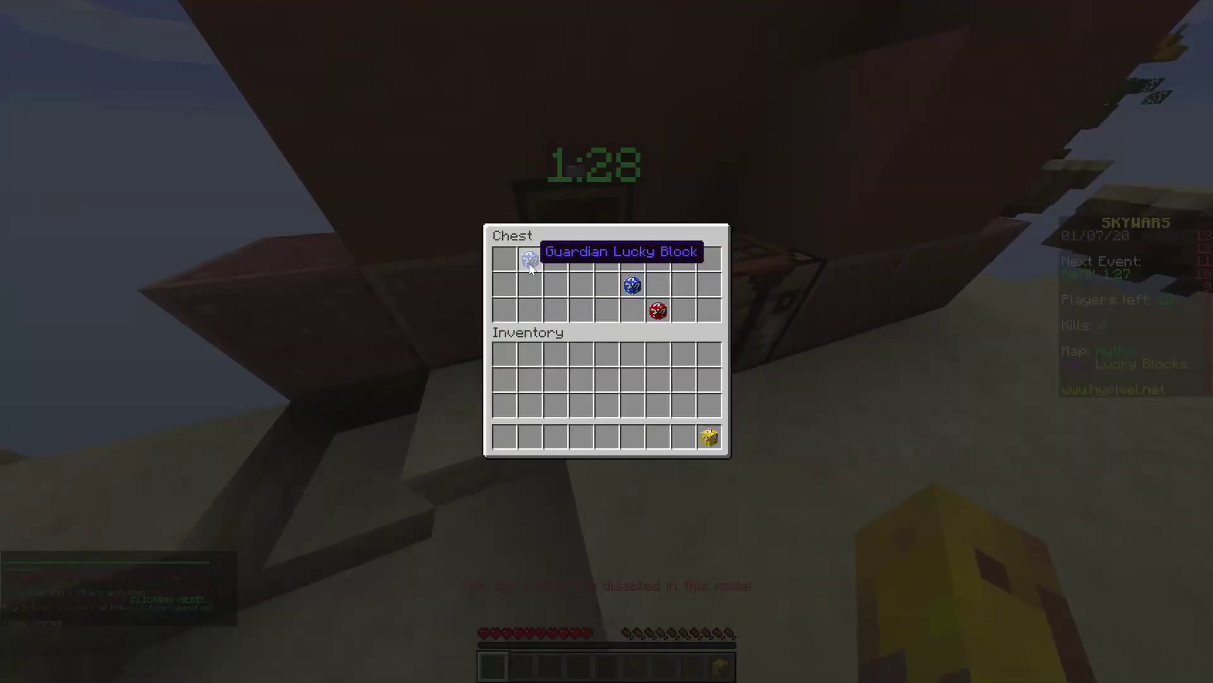
{"action": "left_click", "coordinate": [653, 305], "text": "shift"}
{"action": "key", "text": "e"}
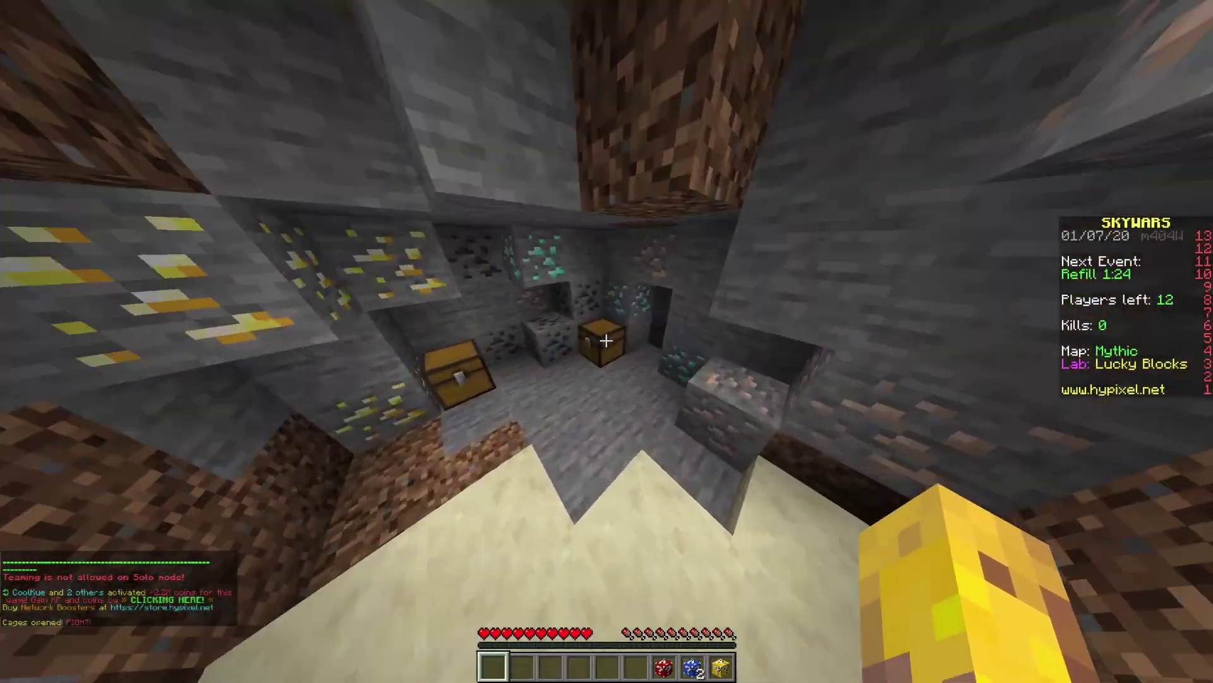
- Loot the lucky blocks from the two chests in the cave, leaving the stack of purple blocks
{"action": "right_click", "coordinate": [607, 341]}
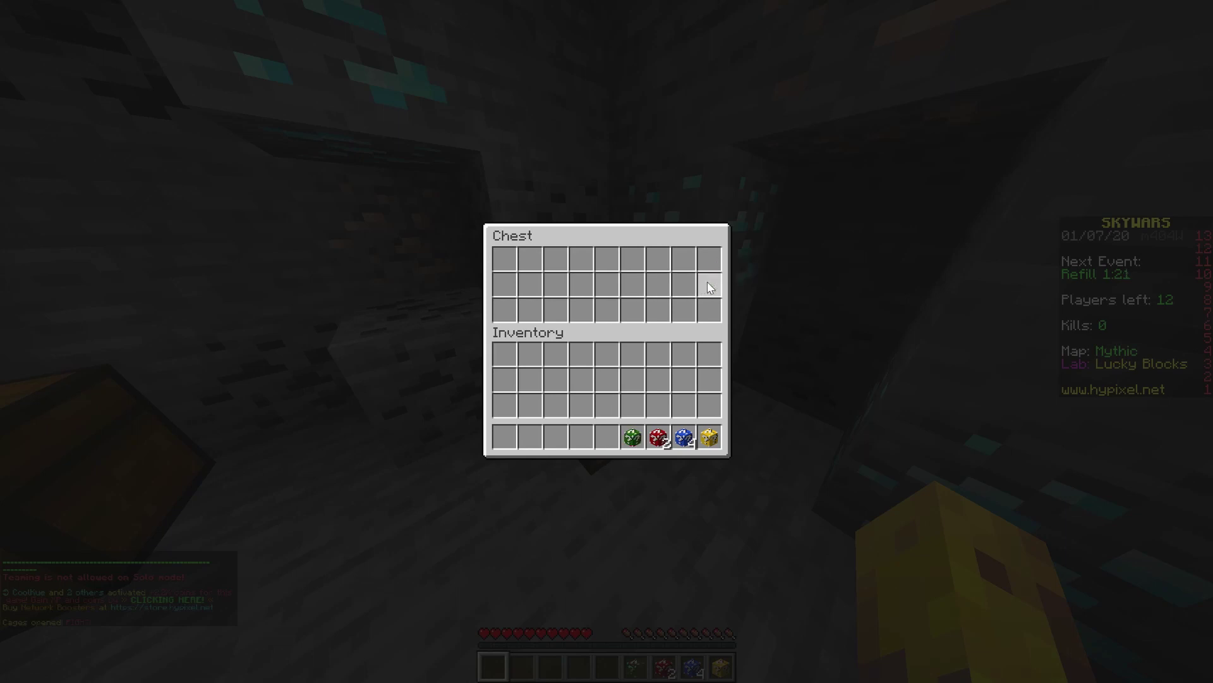
{"action": "key", "text": "e"}
{"action": "right_click", "coordinate": [607, 342]}
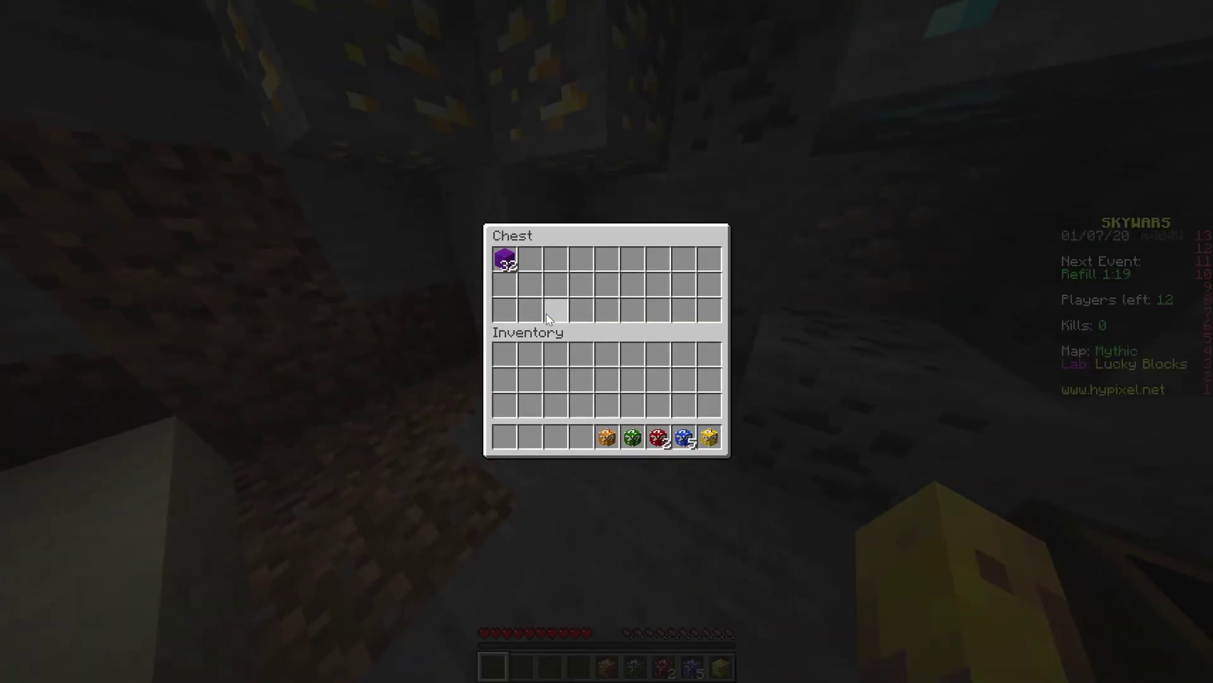
{"action": "key", "text": "e"}
- Place and break the Wild, Insane and first Weaponry Lucky Blocks on the cave floor
{"action": "key", "text": "5"}
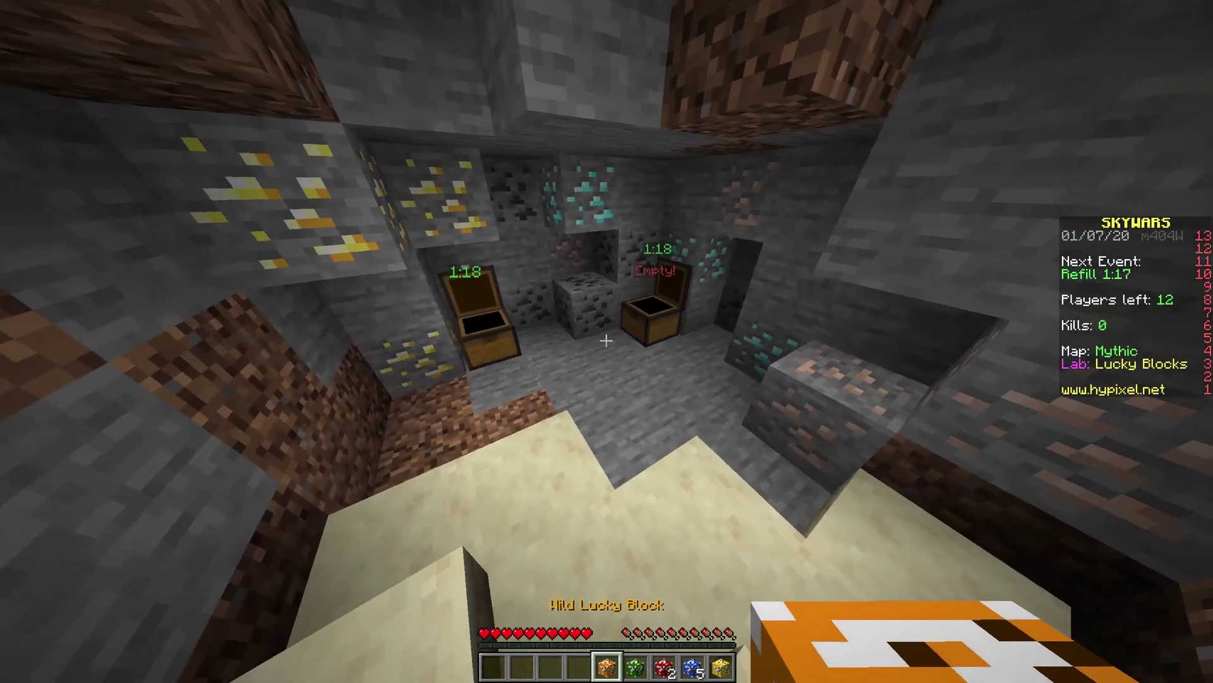
{"action": "right_click", "coordinate": [607, 342]}
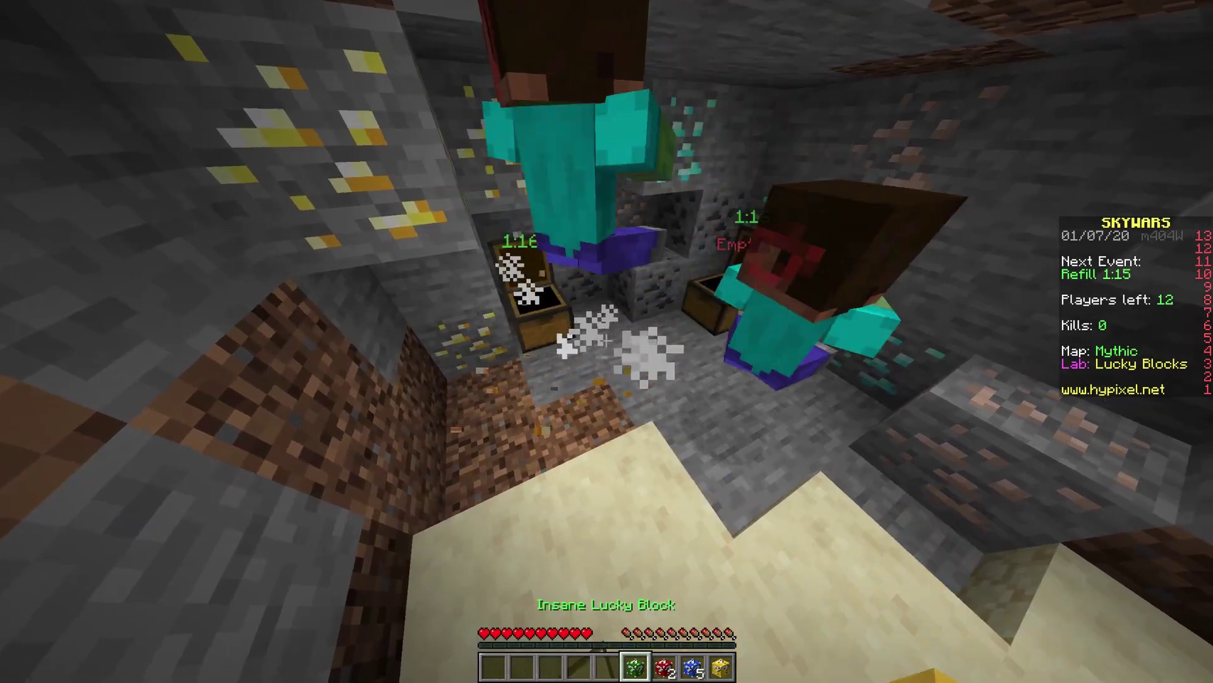
{"action": "right_click", "coordinate": [607, 341]}
{"action": "key", "text": "7"}
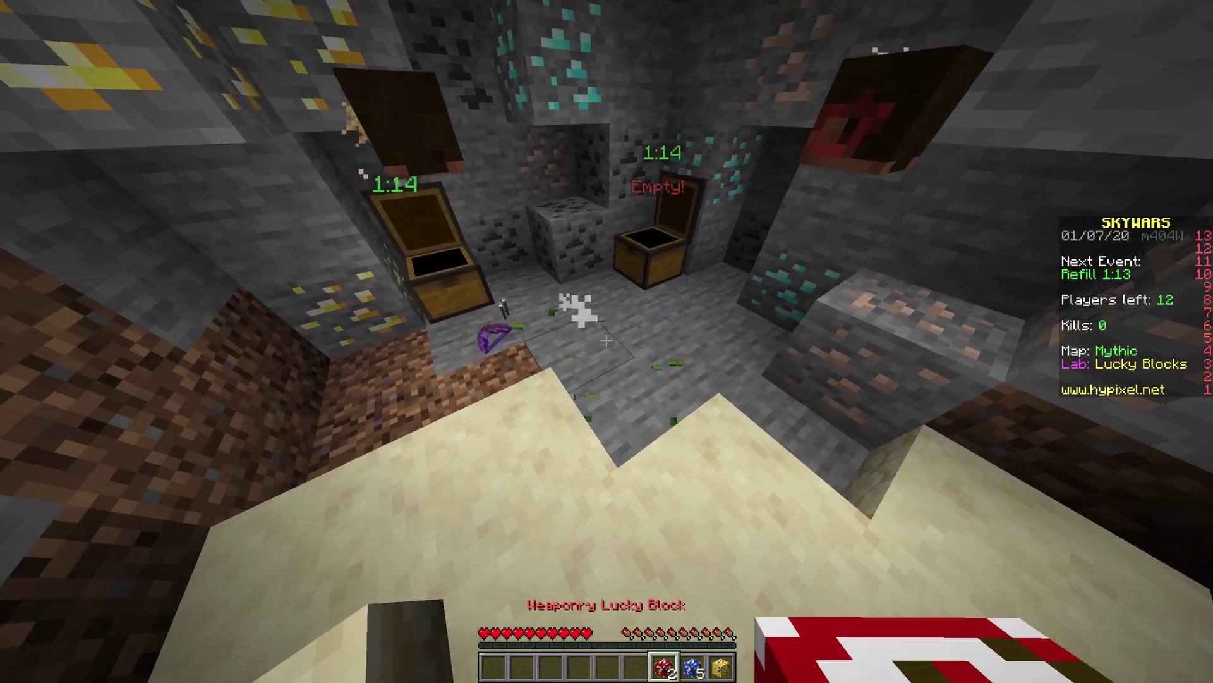
{"action": "left_click", "coordinate": [607, 342]}
- Place and break the Guardian Lucky Blocks and the remaining Weaponry Lucky Block in the cave, collecting the dropped gear
{"action": "key", "text": "8"}
{"action": "right_click", "coordinate": [607, 341]}
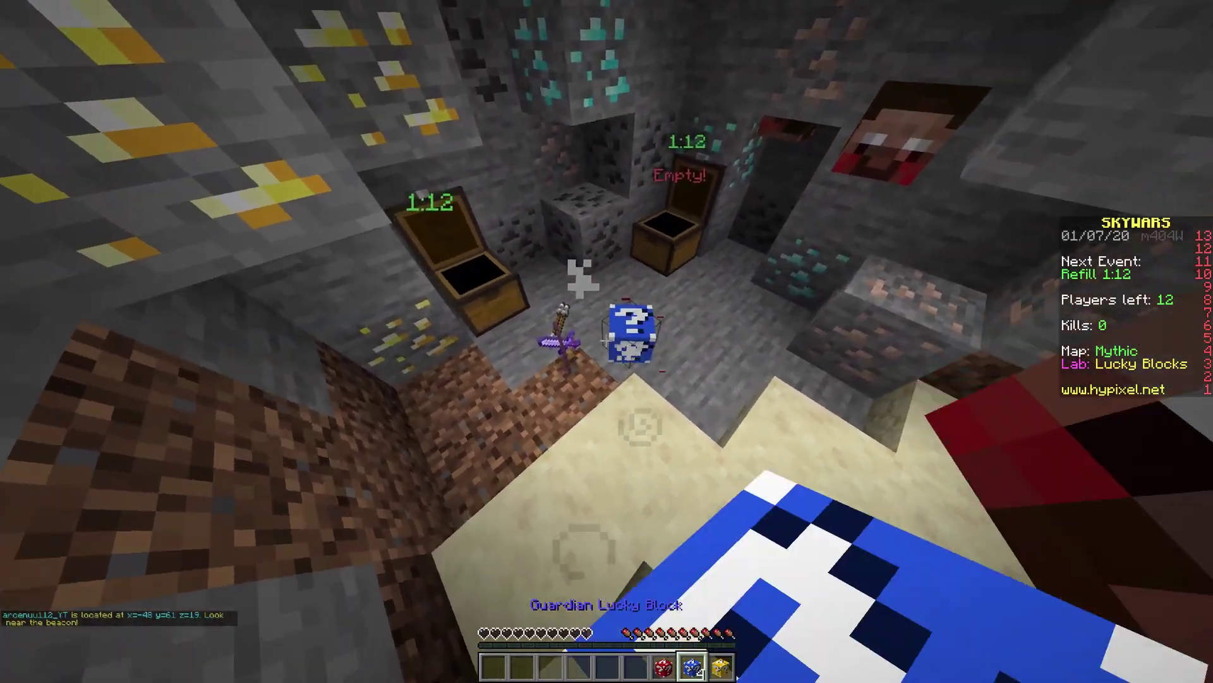
{"action": "left_click", "coordinate": [607, 342]}
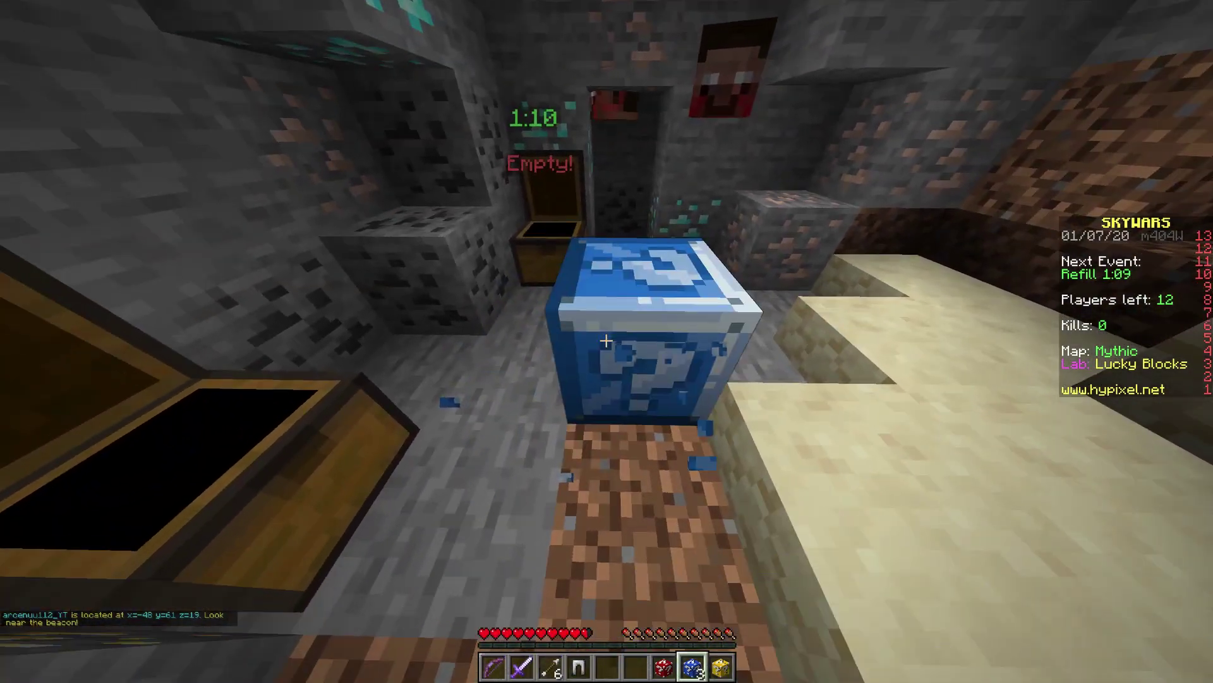
{"action": "left_click", "coordinate": [607, 341]}
{"action": "right_click", "coordinate": [606, 341]}
{"action": "left_click", "coordinate": [607, 341]}
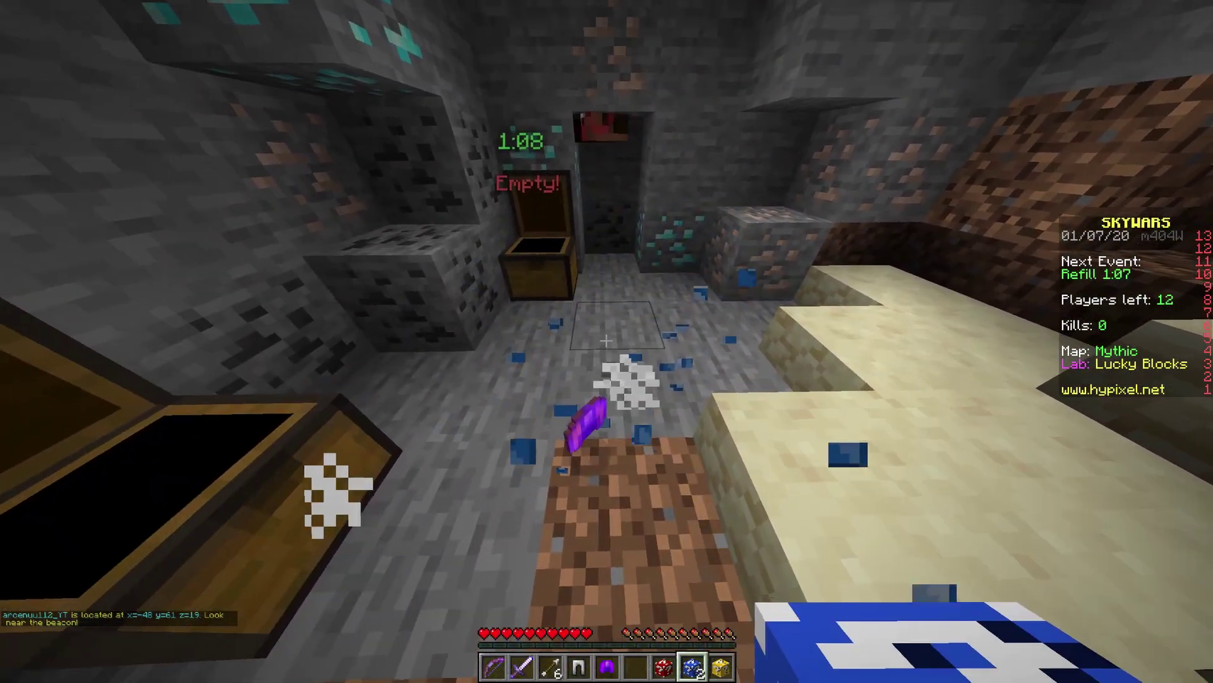
{"action": "right_click", "coordinate": [606, 341]}
{"action": "left_click", "coordinate": [606, 341]}
{"action": "right_click", "coordinate": [606, 341]}
{"action": "left_click", "coordinate": [607, 341]}
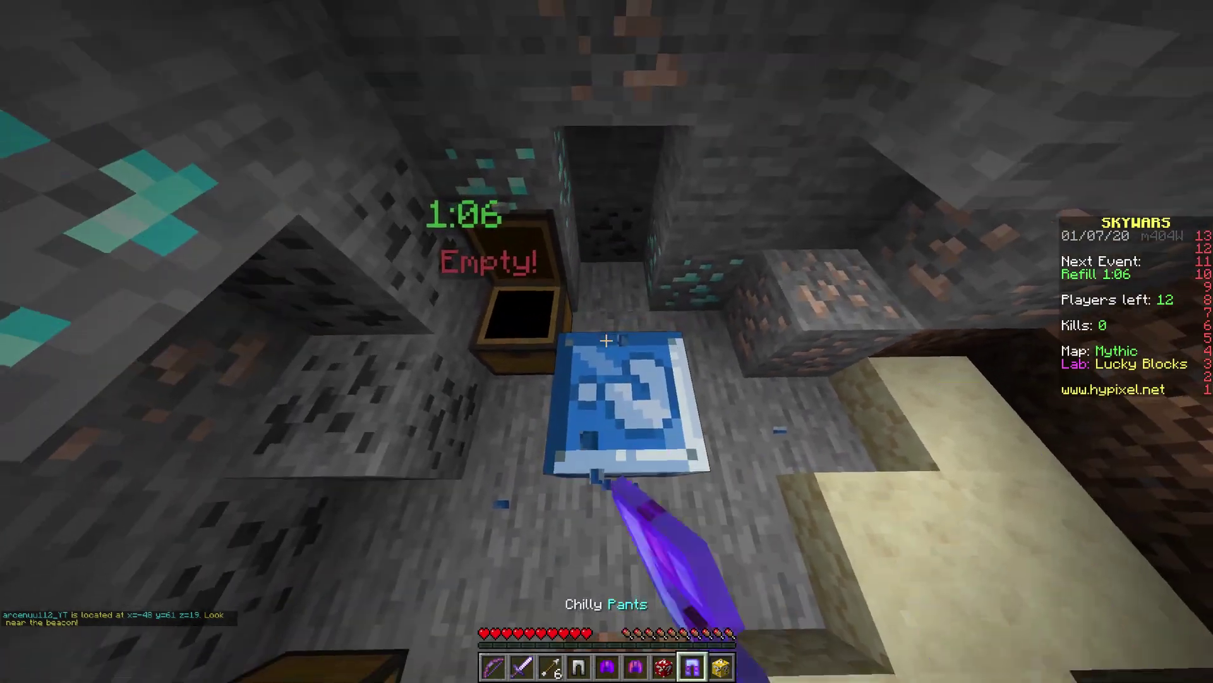
{"action": "left_click", "coordinate": [605, 341]}
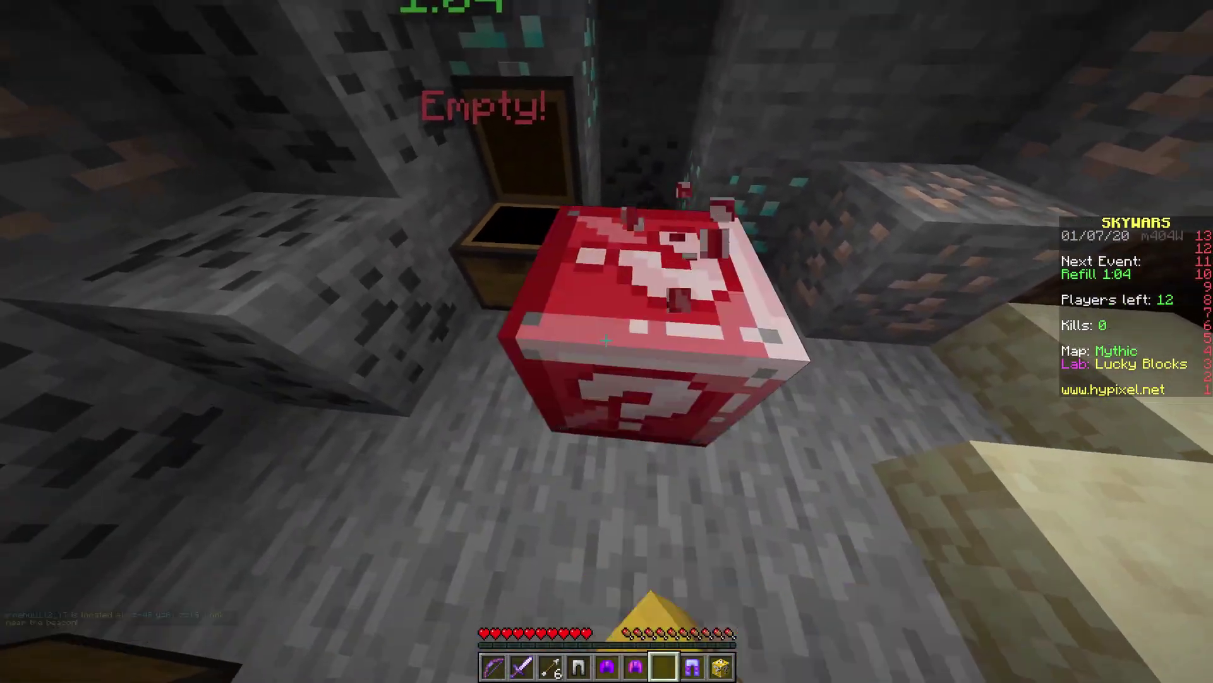
- Leave the cave, organize the weapons in the inventory and wear an enchanted helmet with the Chilly Pants
{"action": "key", "text": "w"}
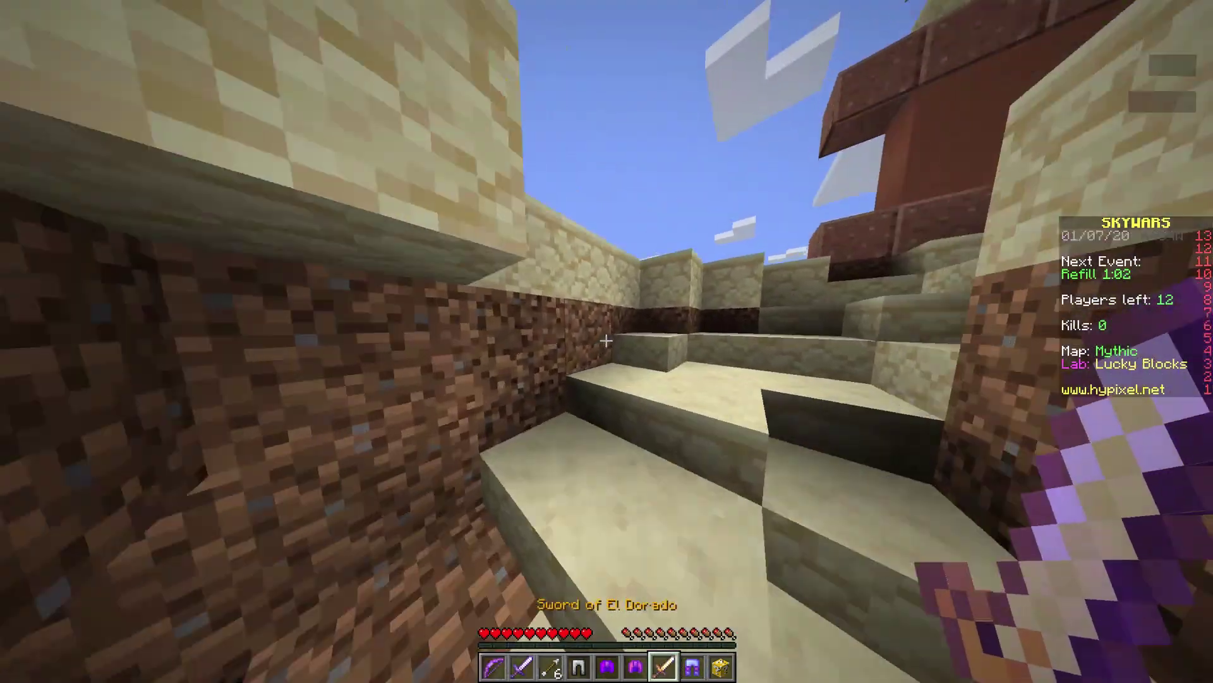
{"action": "key", "text": "e"}
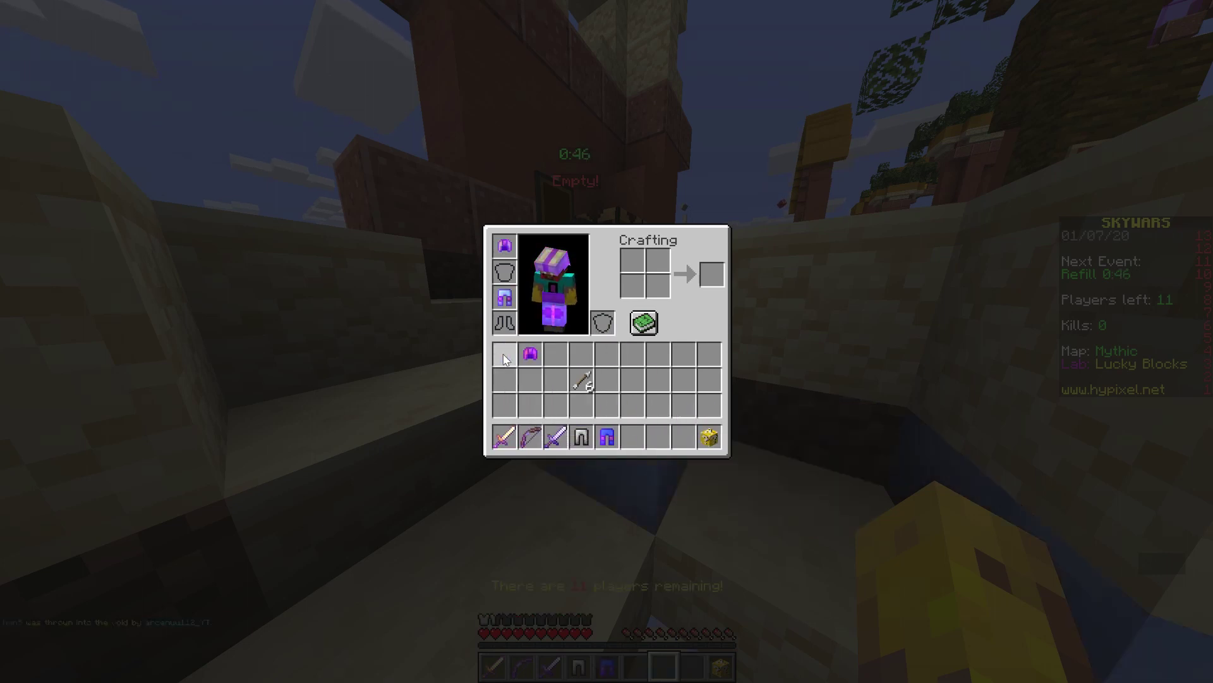
{"action": "key", "text": "e"}
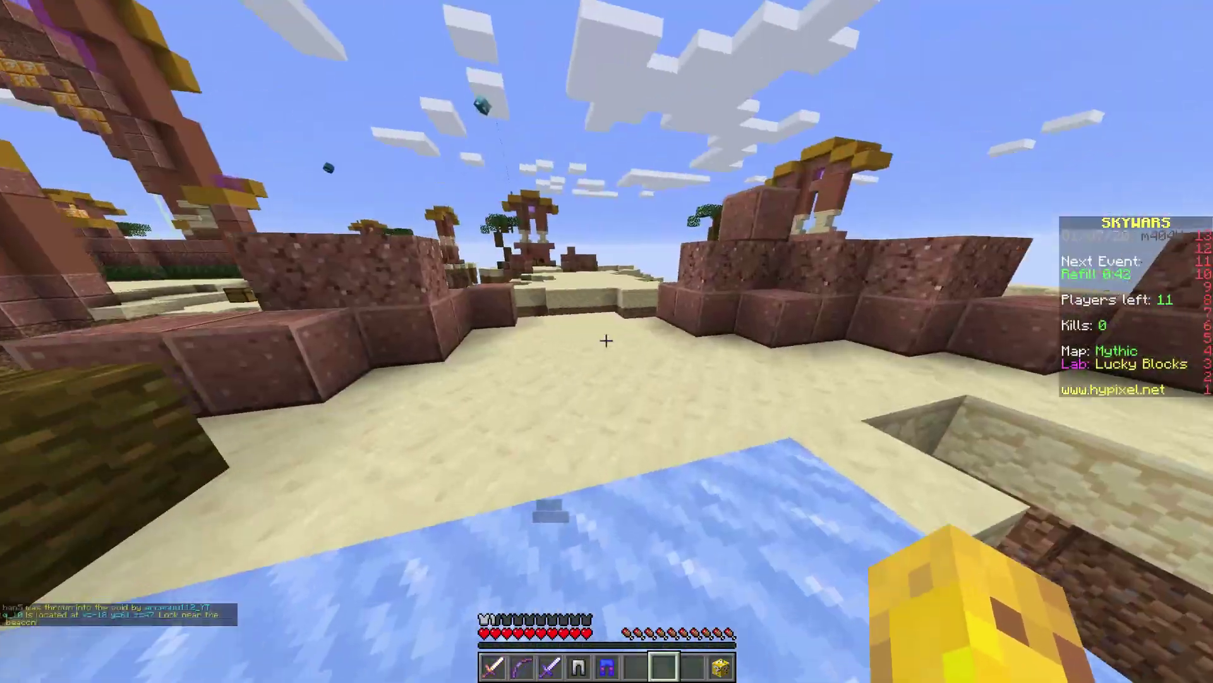
{"action": "key", "text": "e"}
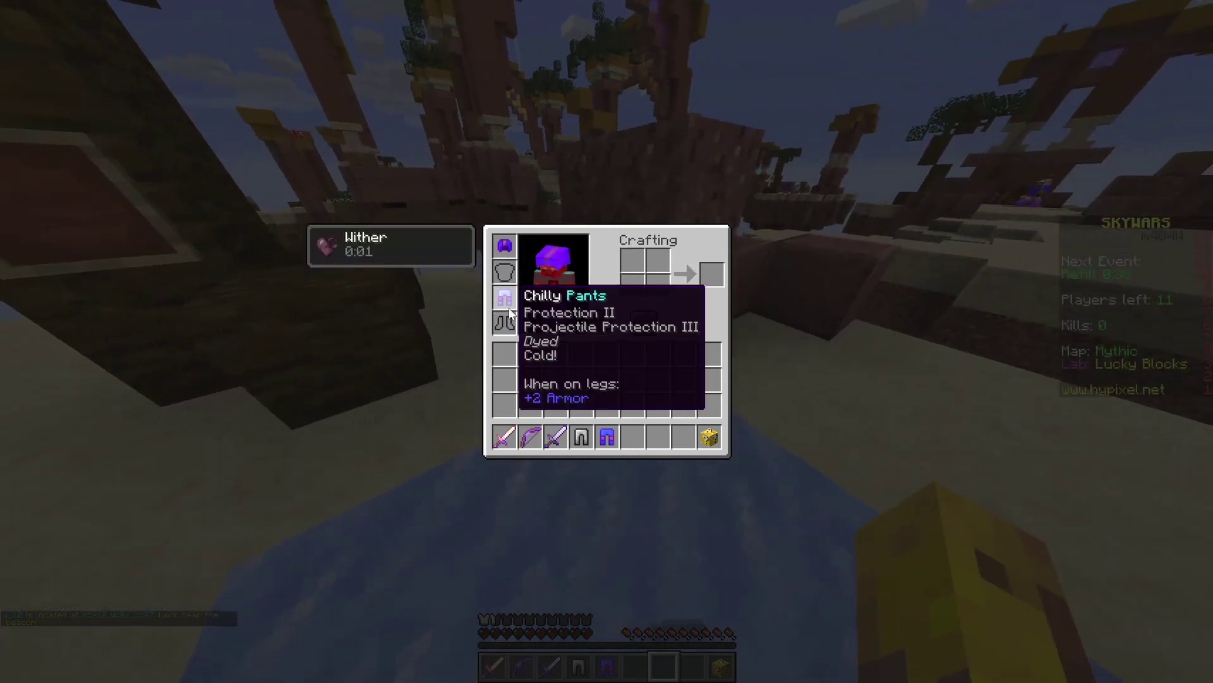
{"action": "key", "text": "e"}
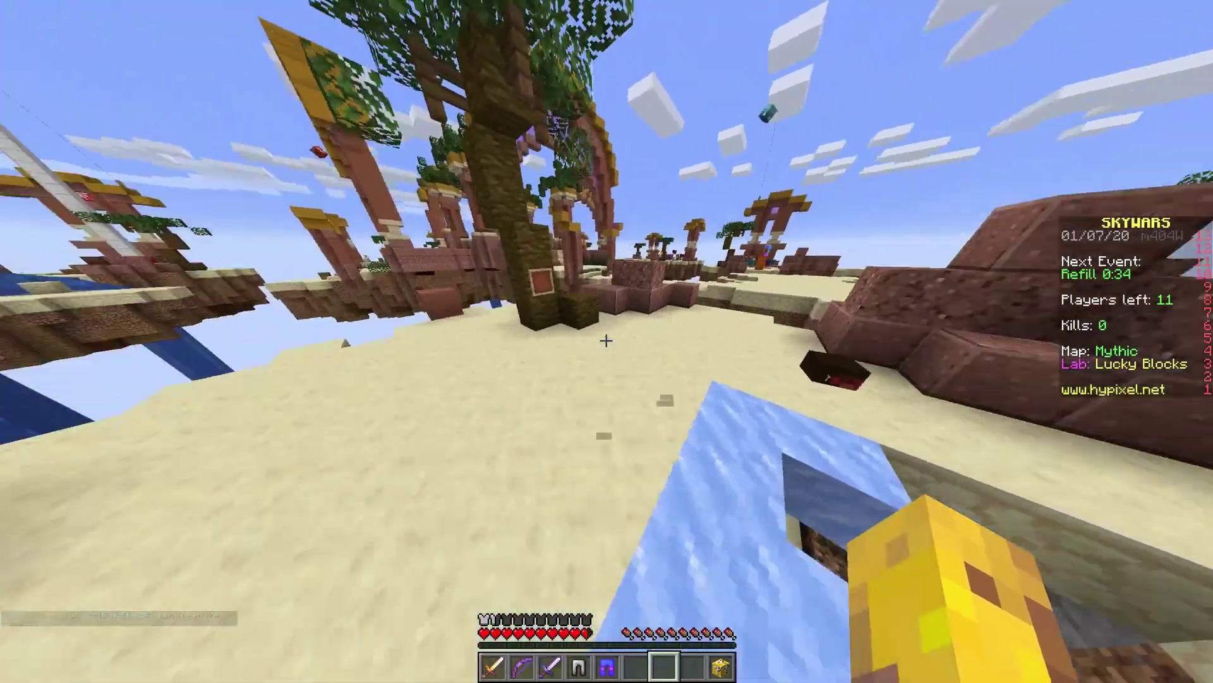
- Shoot the Explosive Bow at the players on the distant island
{"action": "scroll", "coordinate": [607, 342], "scroll_direction": "down", "scroll_amount": 4}
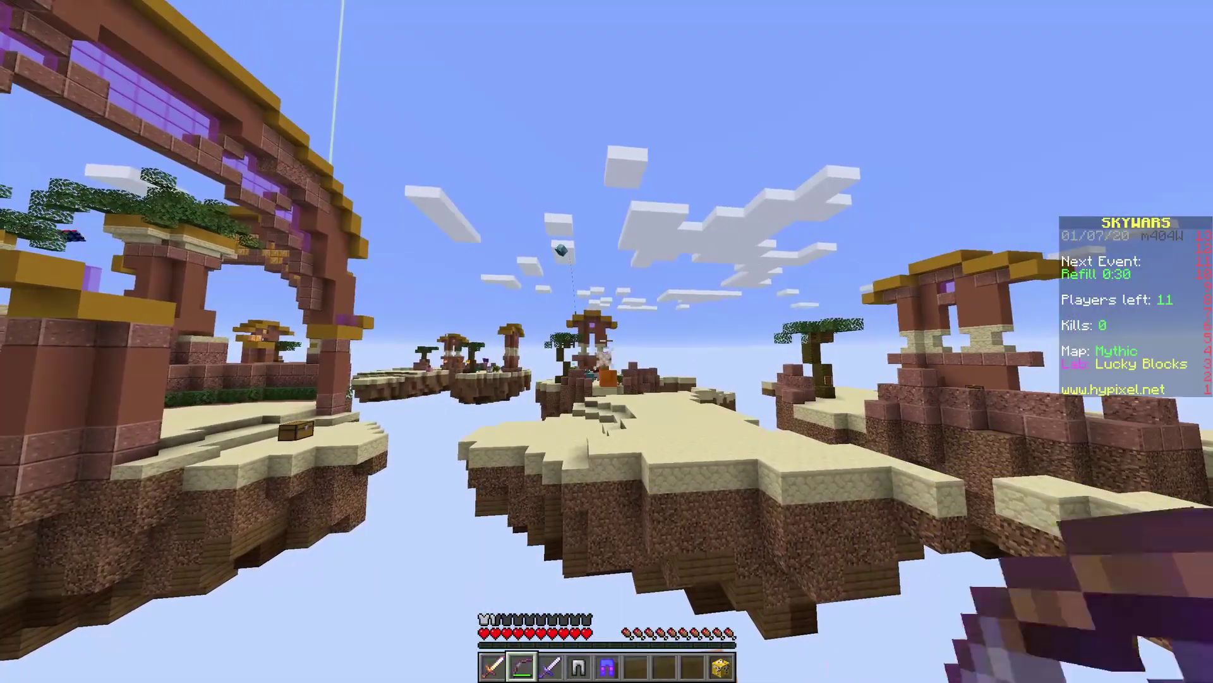
{"action": "right_click", "coordinate": [607, 341]}
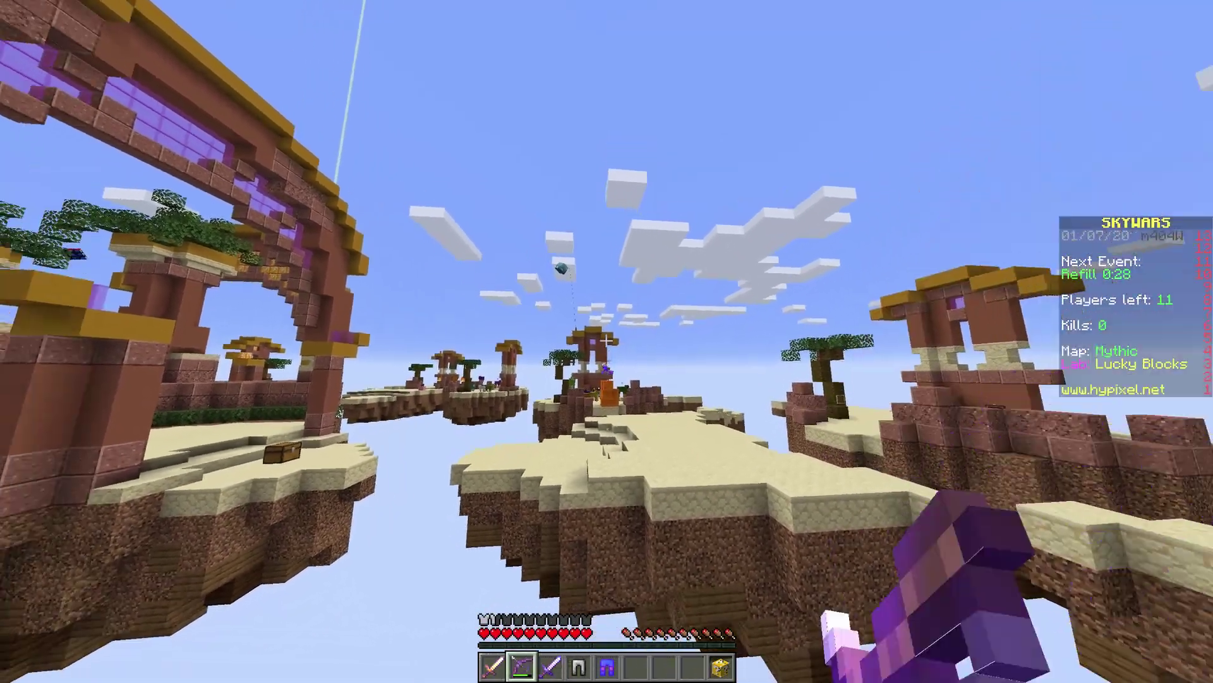
{"action": "right_click", "coordinate": [607, 341]}
{"action": "right_click", "coordinate": [607, 341]}
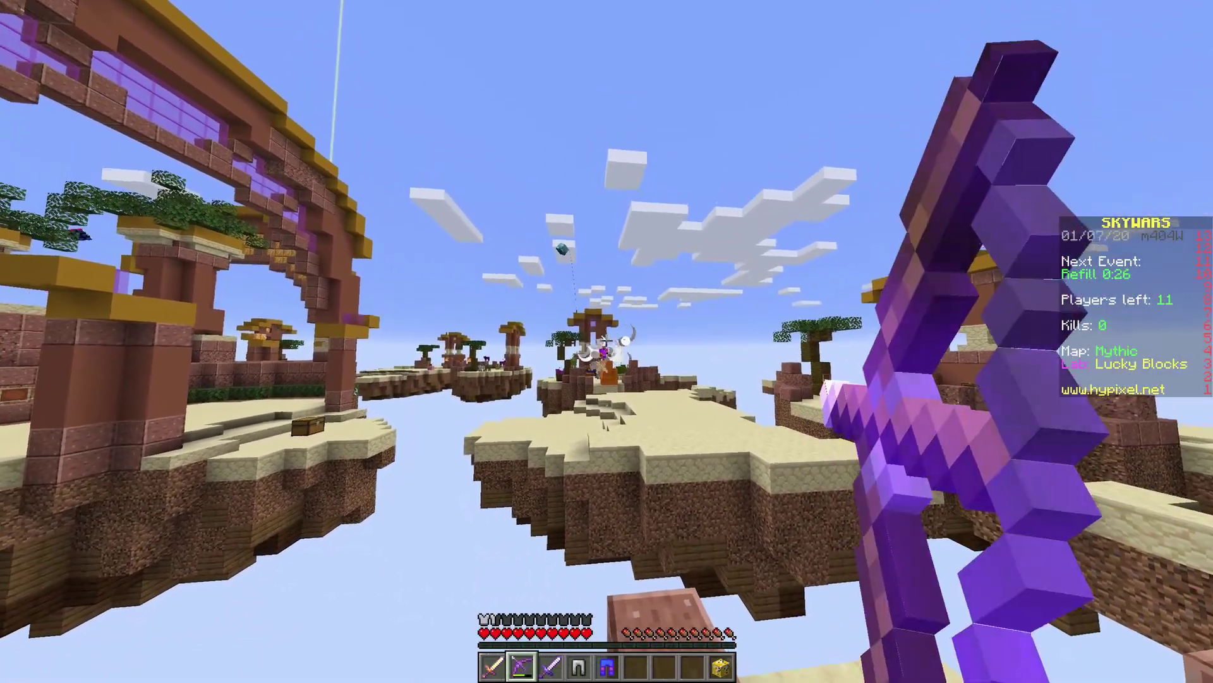
- Place and break the last yellow lucky block on the island's surface
{"action": "key", "text": "1"}
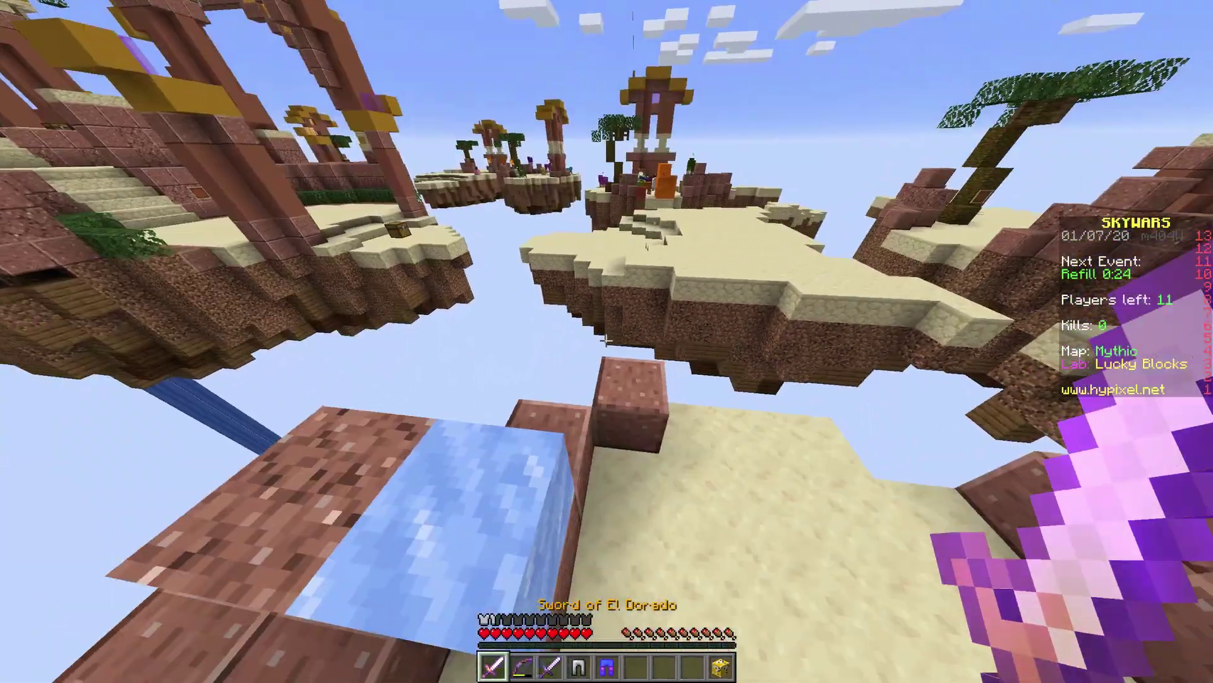
{"action": "key", "text": "5"}
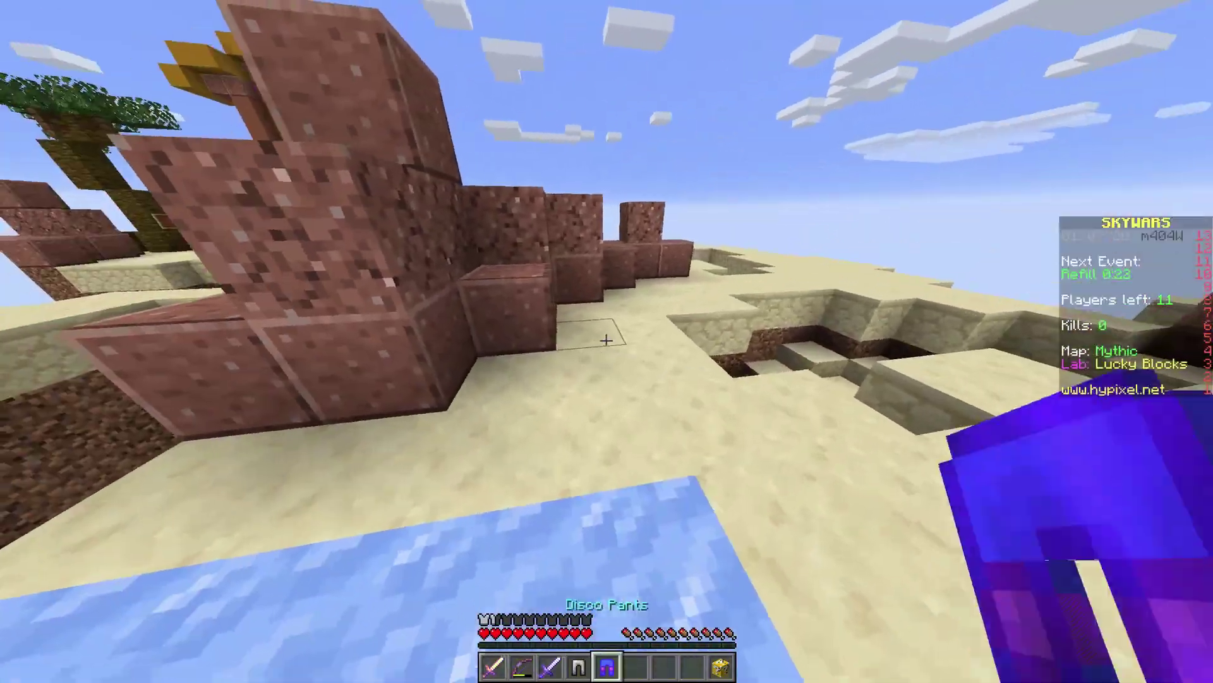
{"action": "key", "text": "9"}
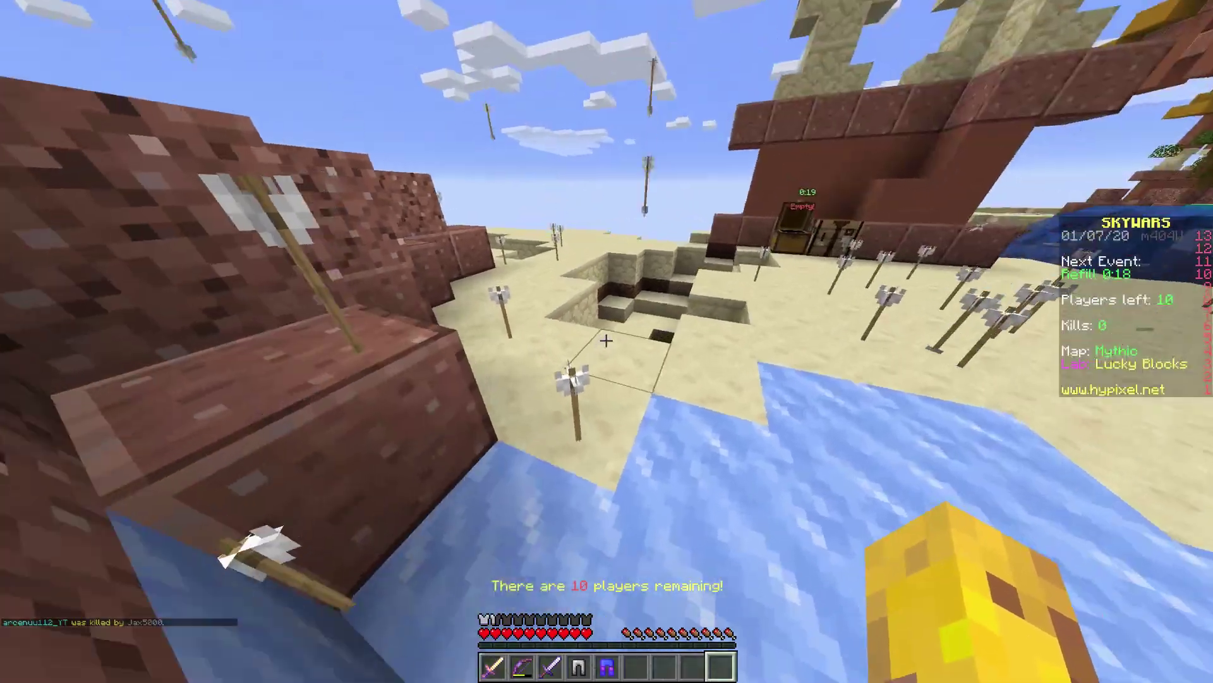
- Shelter from the arrow rain in the cave, check the surface with the Sword of El Dorado, and return toward the cave chests
{"action": "key", "text": "w"}
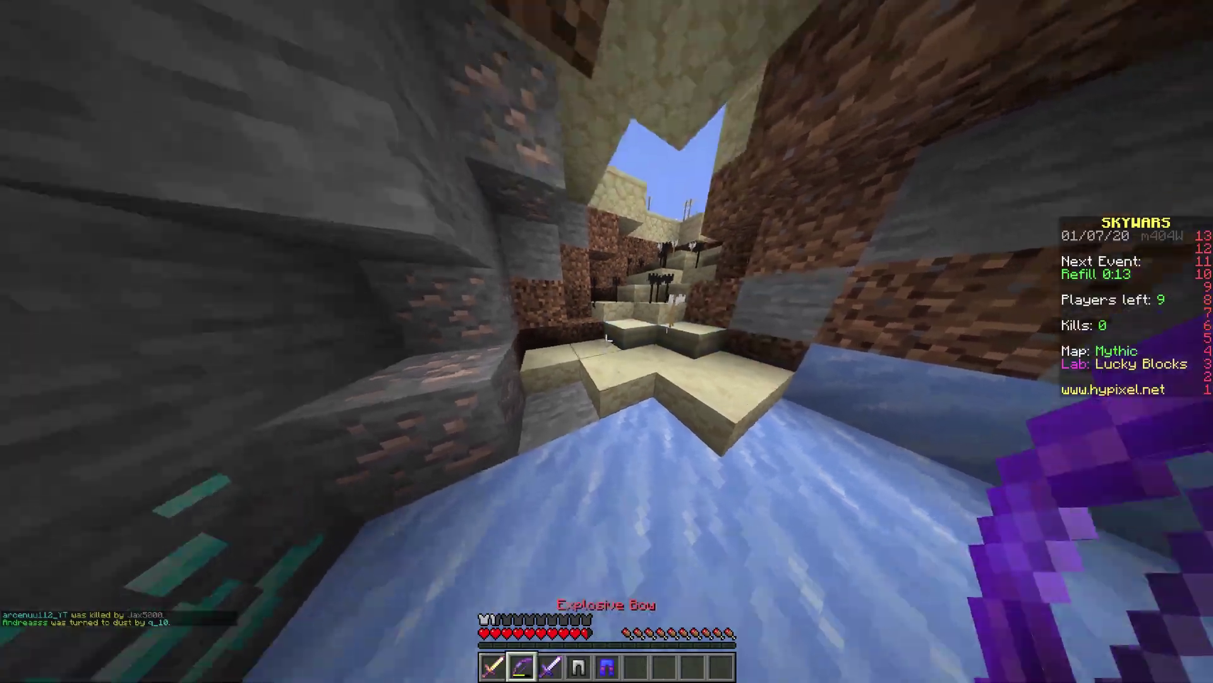
{"action": "key", "text": "1"}
{"action": "key", "text": "w"}
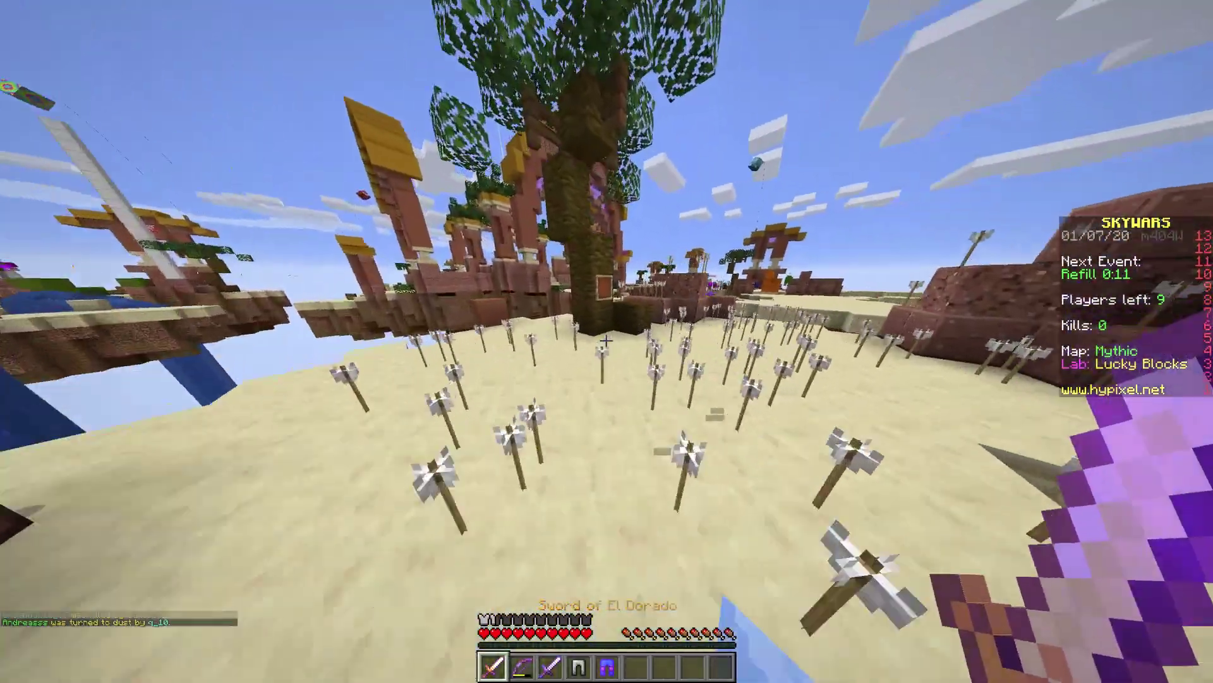
{"action": "key", "text": "e"}
{"action": "key", "text": "e"}
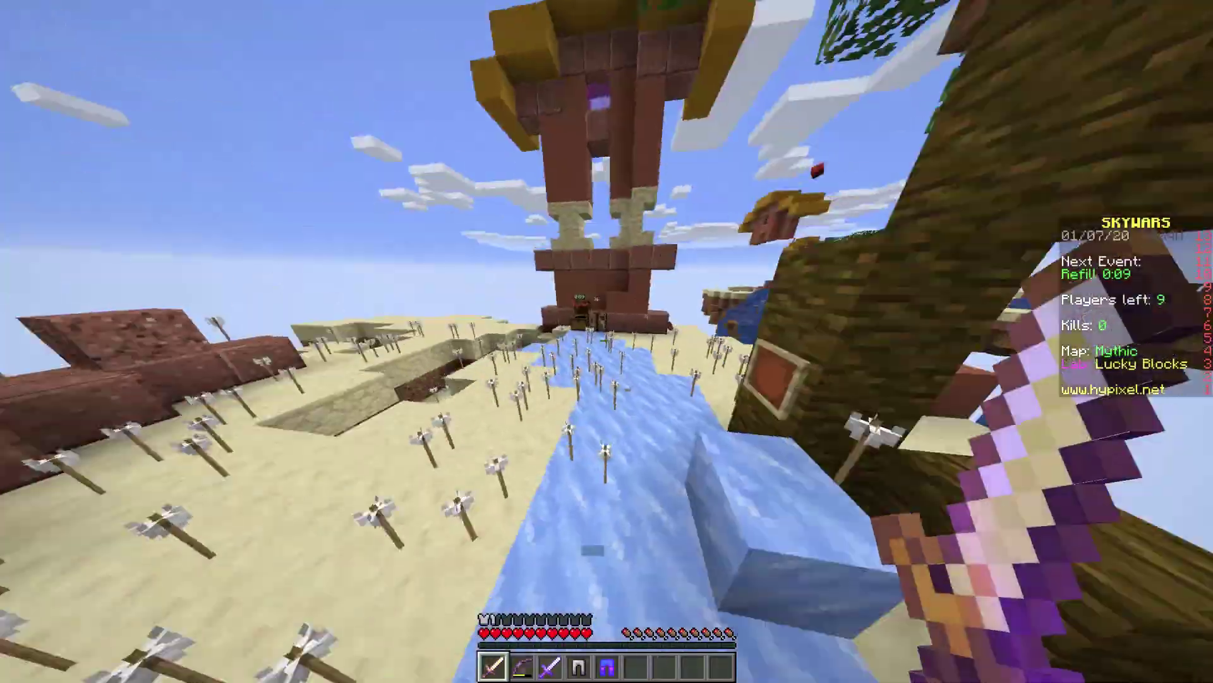
{"action": "key", "text": "w"}
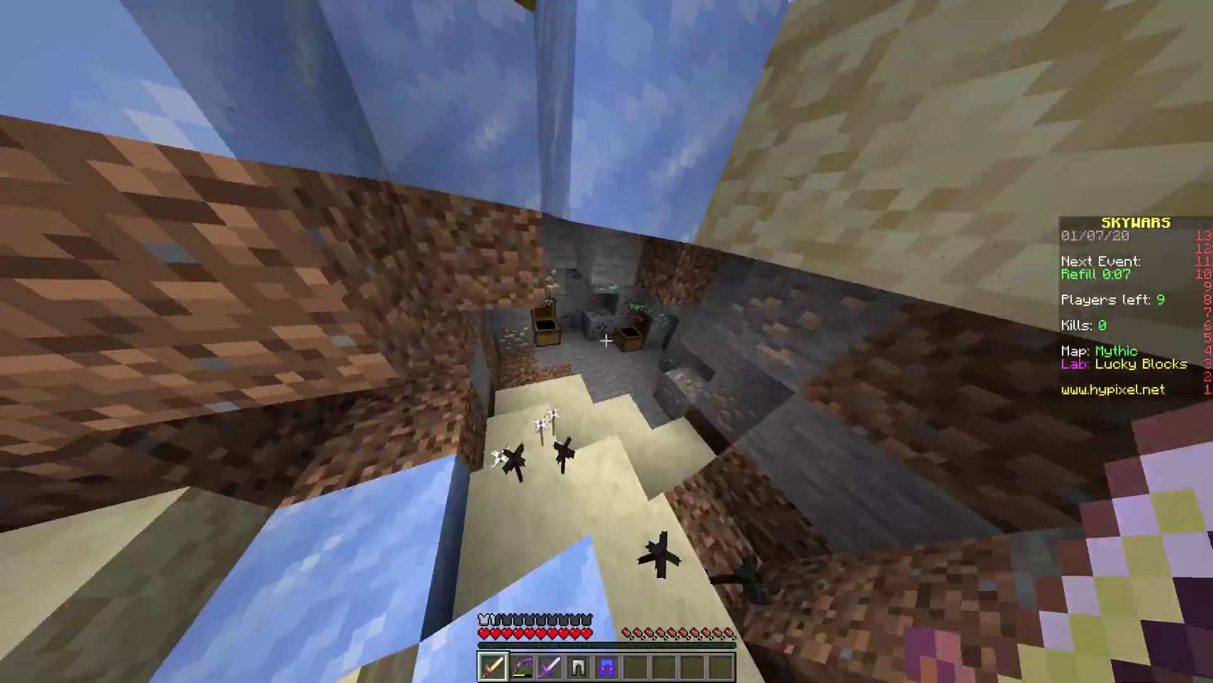
- Check the cave chest before the refill and swap the stack of 32 purple wool into the fourth hotbar slot
{"action": "right_click", "coordinate": [606, 340]}
{"action": "key", "text": "e"}
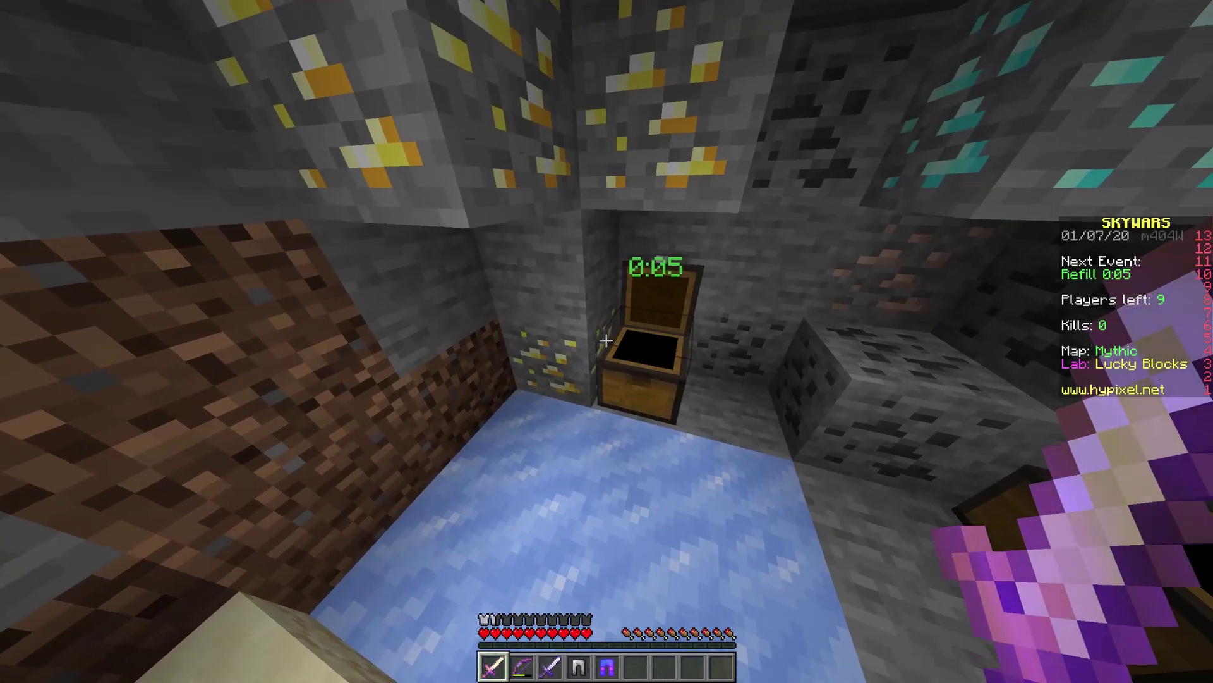
{"action": "right_click", "coordinate": [606, 341]}
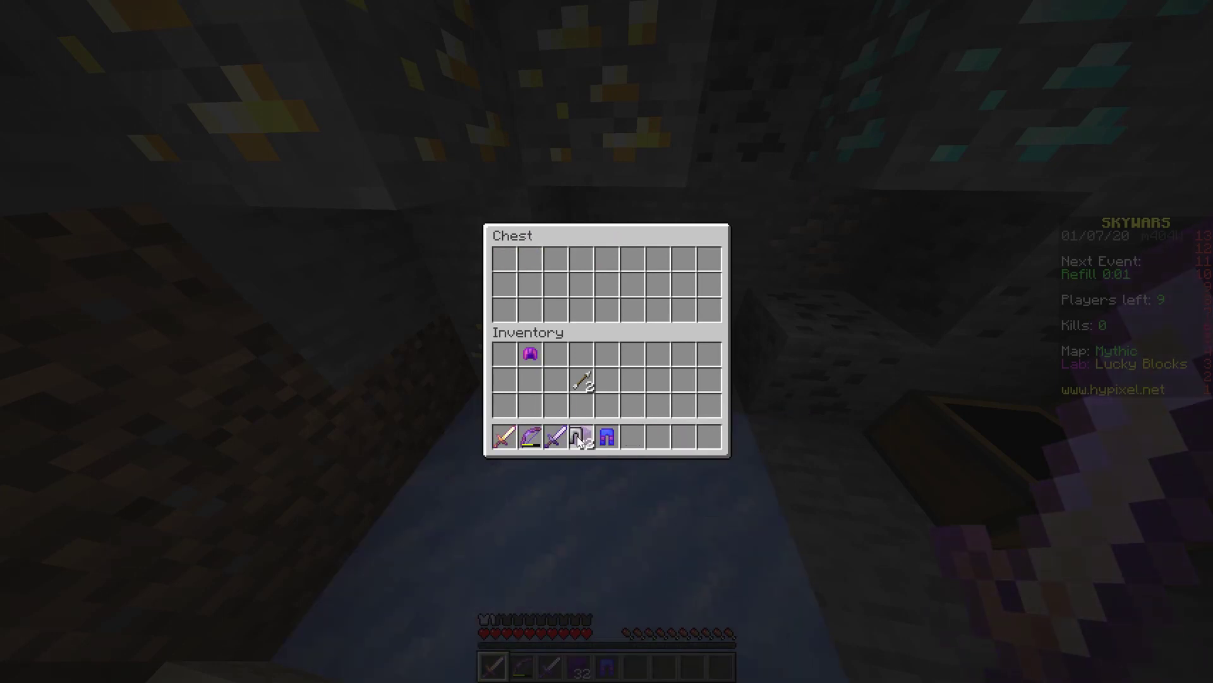
{"action": "key", "text": "e"}
- Climb out of the cave and go to the island's icy edge with the purple wool in hand
{"action": "key", "text": "w"}
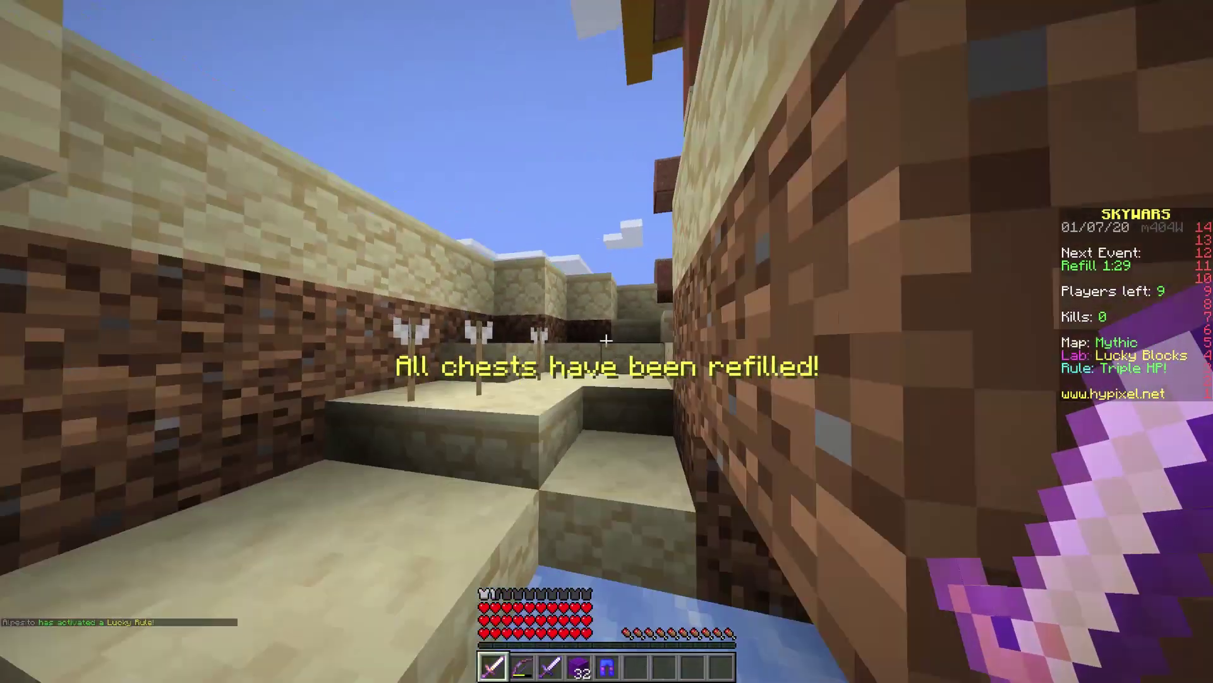
{"action": "key", "text": "w"}
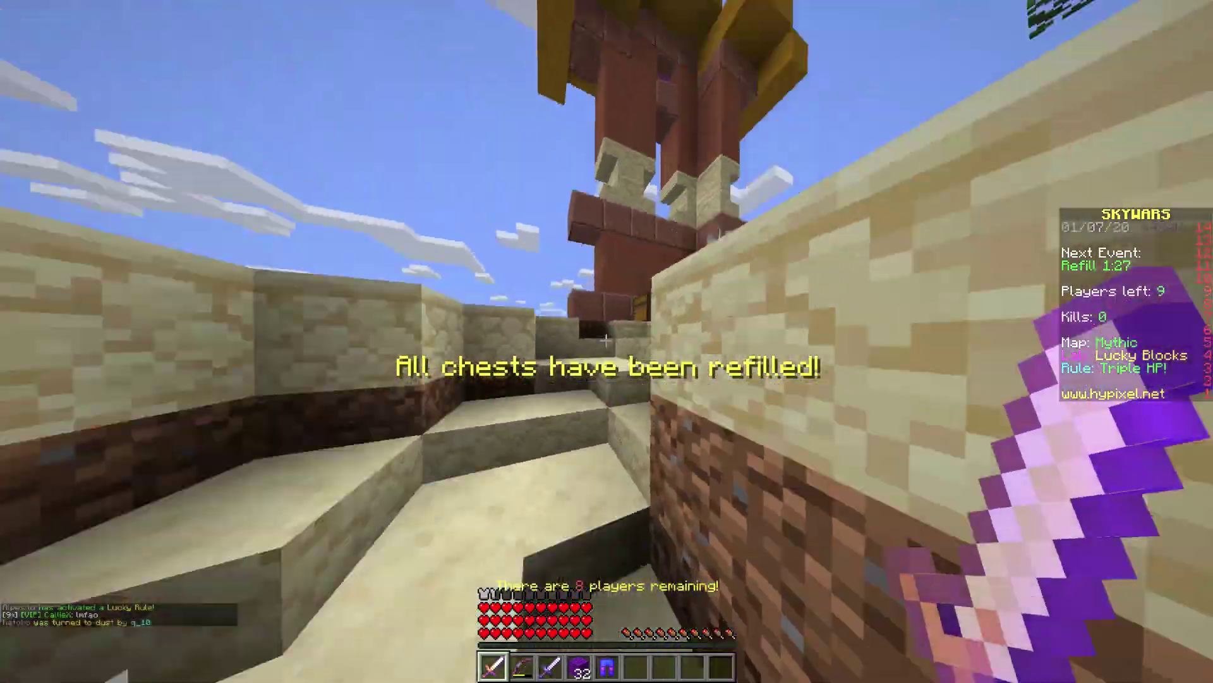
{"action": "key", "text": "4"}
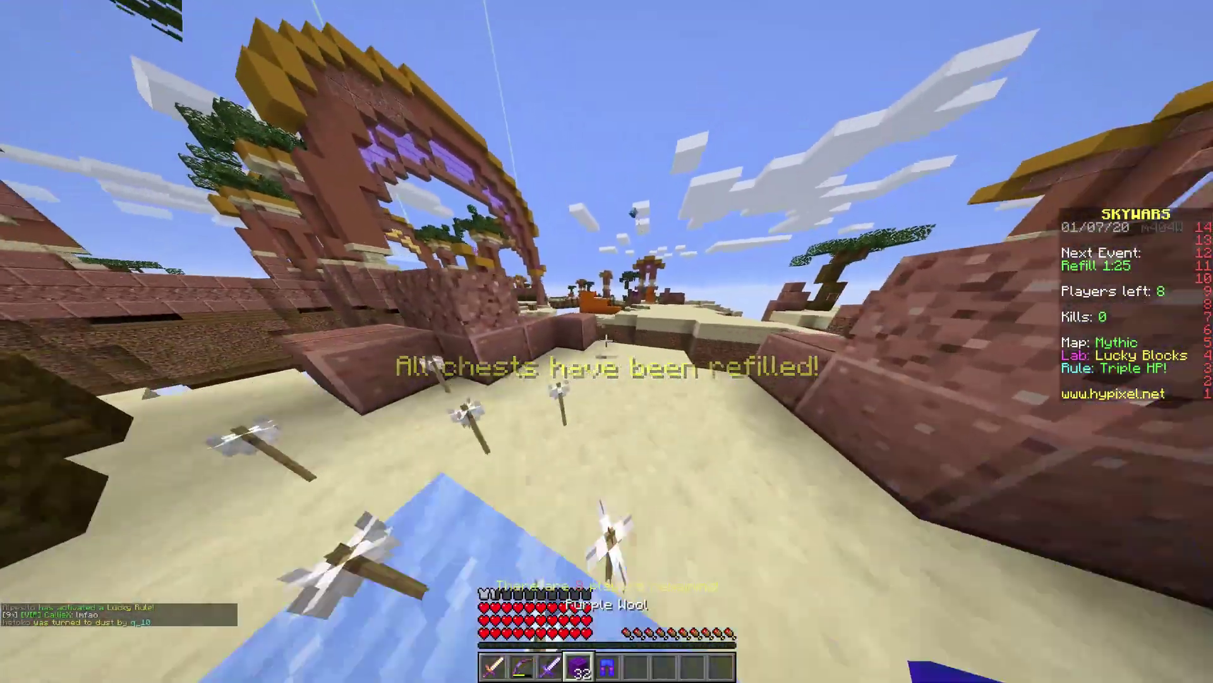
{"action": "key", "text": "w"}
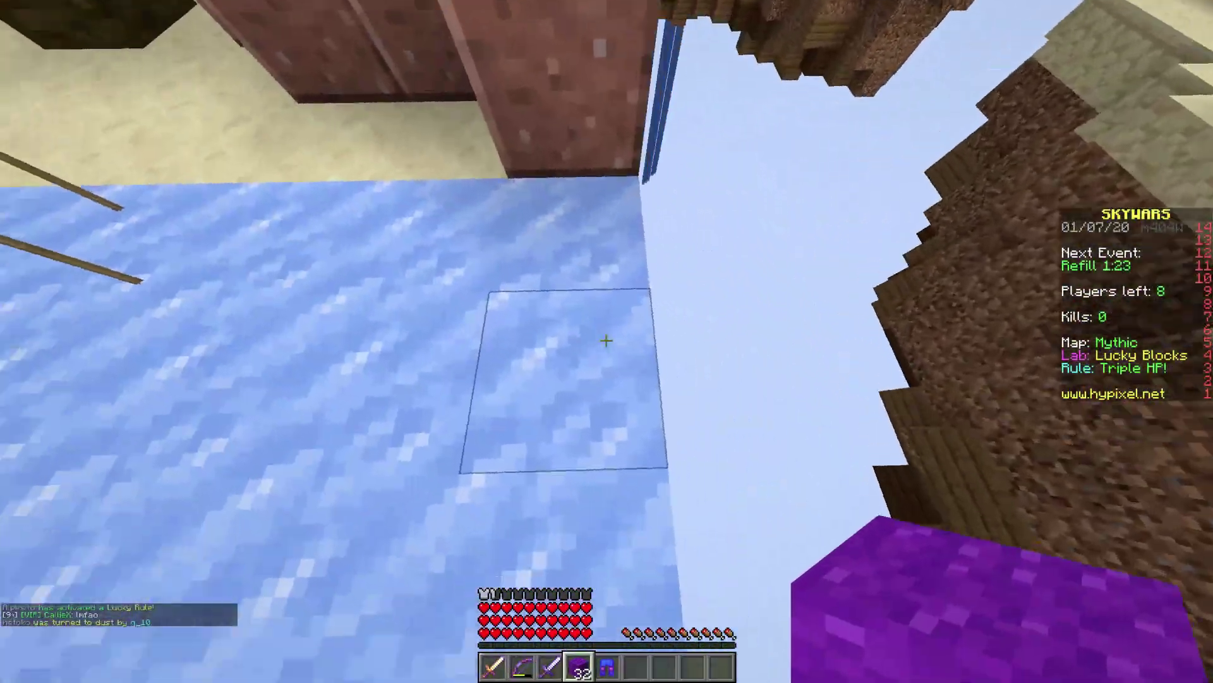
- Bridge the gap from the icy edge to the neighboring sand island with ten blocks of purple wool
{"action": "key", "text": "s"}
{"action": "right_click", "coordinate": [607, 341]}
{"action": "right_click", "coordinate": [606, 341]}
{"action": "right_click", "coordinate": [607, 341]}
{"action": "right_click", "coordinate": [606, 341]}
{"action": "right_click", "coordinate": [607, 341]}
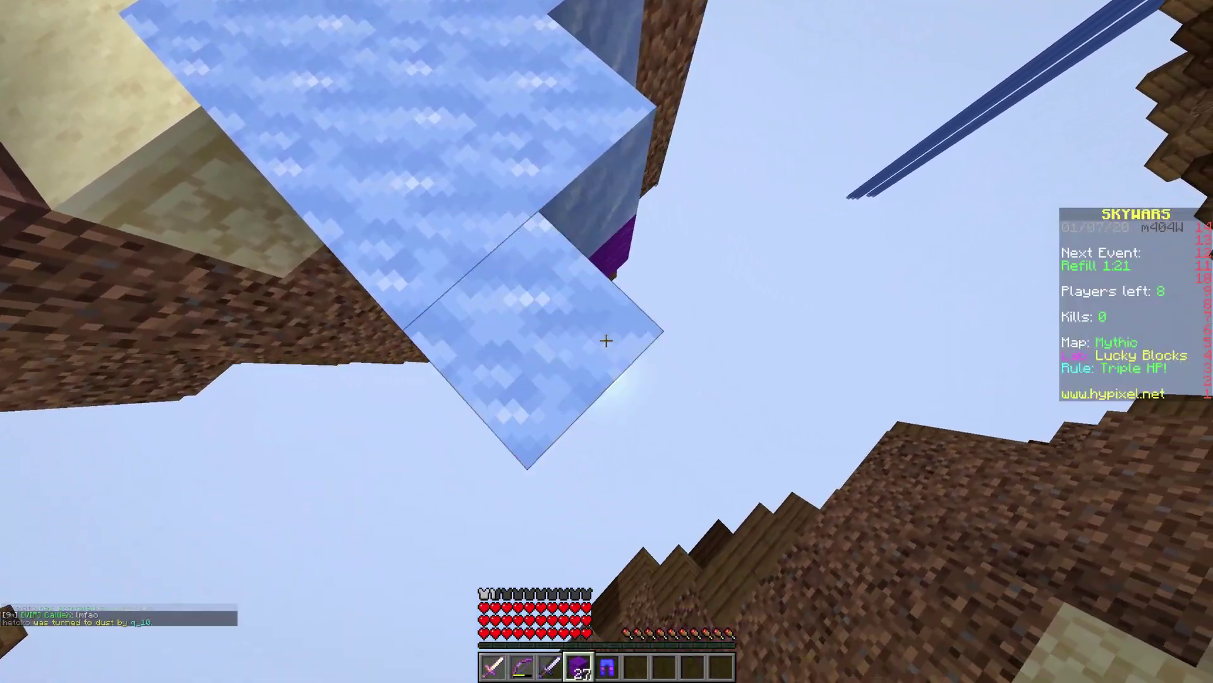
{"action": "right_click", "coordinate": [607, 341]}
{"action": "right_click", "coordinate": [607, 340]}
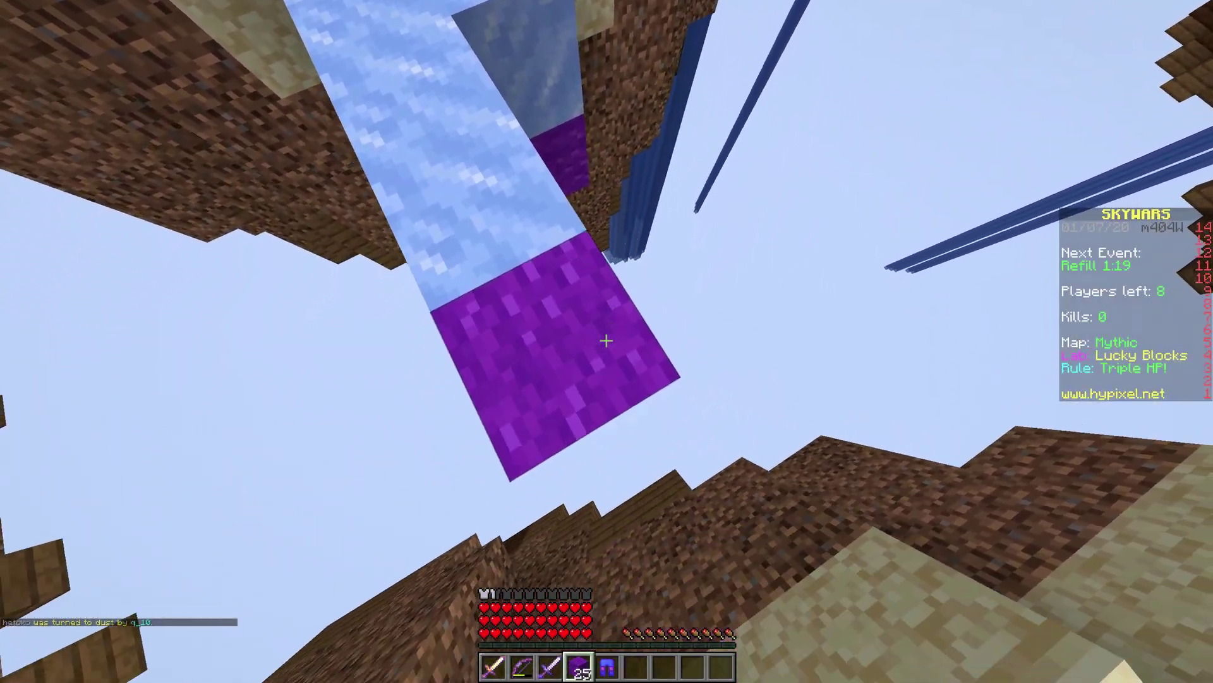
{"action": "right_click", "coordinate": [607, 341]}
{"action": "right_click", "coordinate": [607, 341]}
{"action": "right_click", "coordinate": [607, 340]}
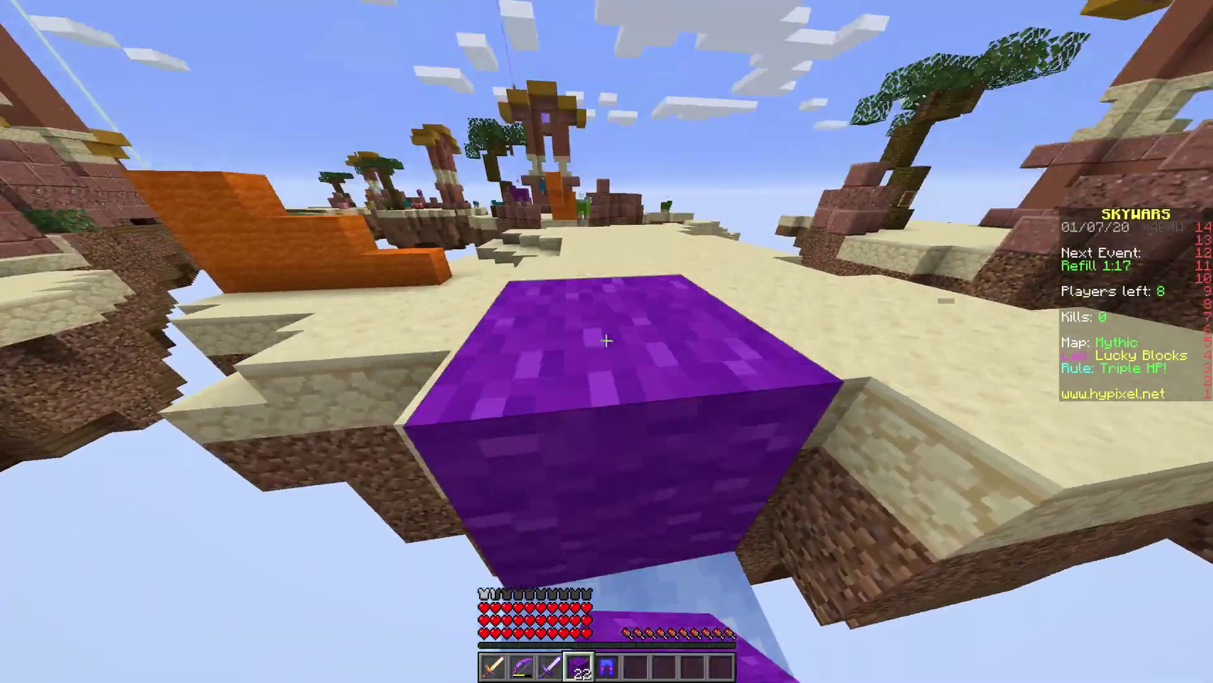
- Cross the sand island with the sword, jump along the orange wool path toward the central island, and switch to purple wool
{"action": "key", "text": "w"}
{"action": "key", "text": "1"}
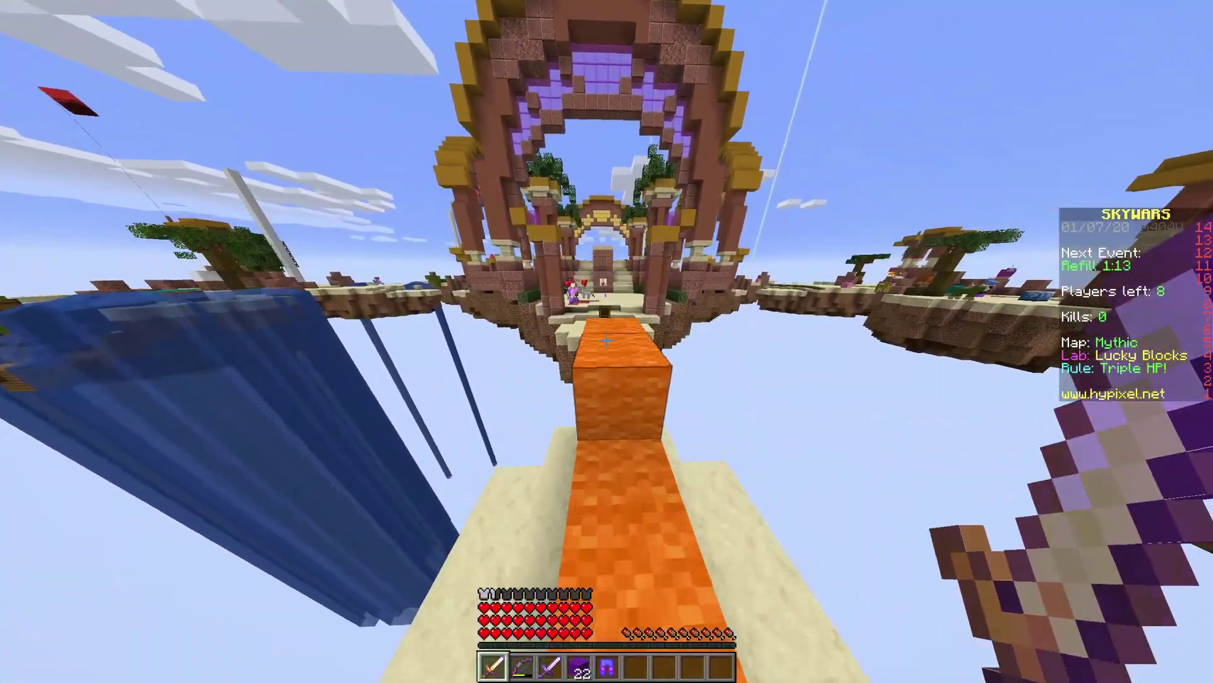
{"action": "key", "text": "w"}
{"action": "key", "text": "space"}
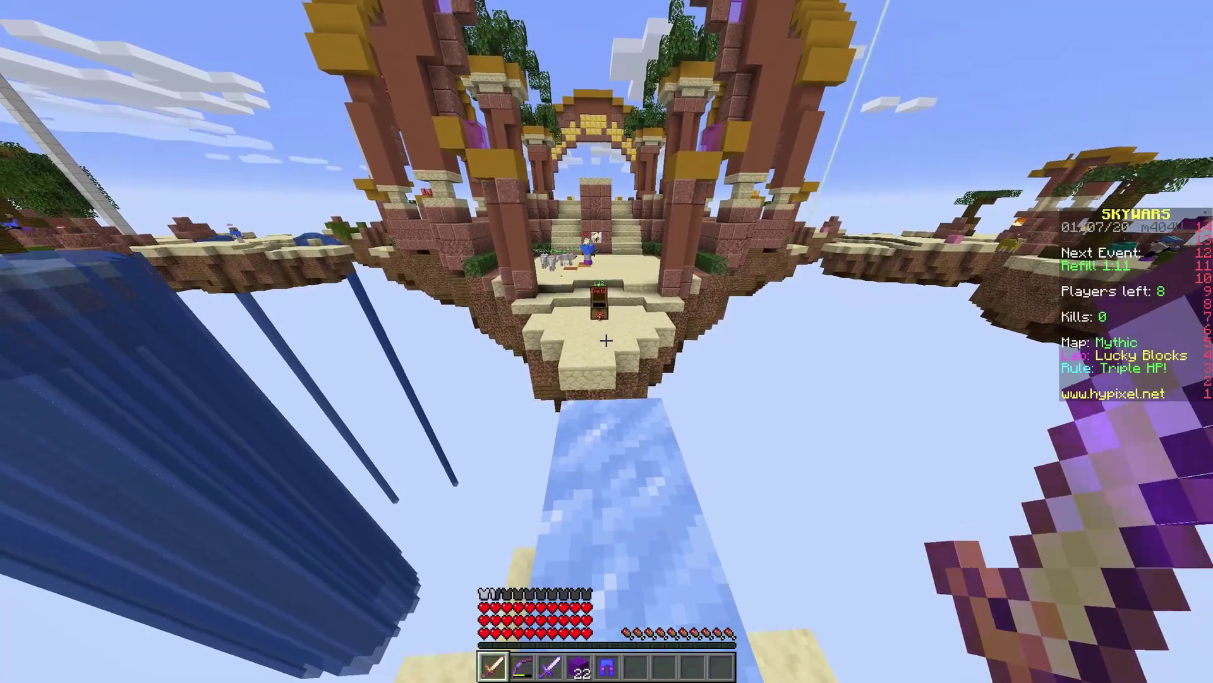
{"action": "key", "text": "4"}
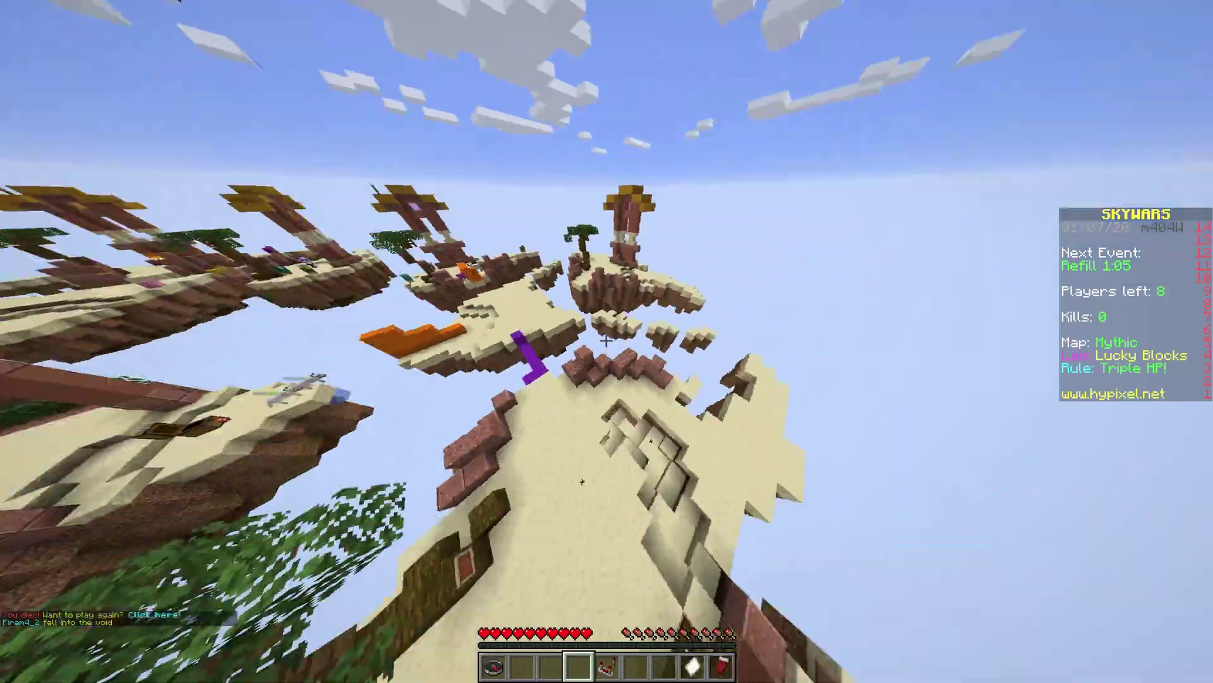
- Fly as a spectator to the central island and watch the players around the enchanting table
{"action": "key", "text": "w"}
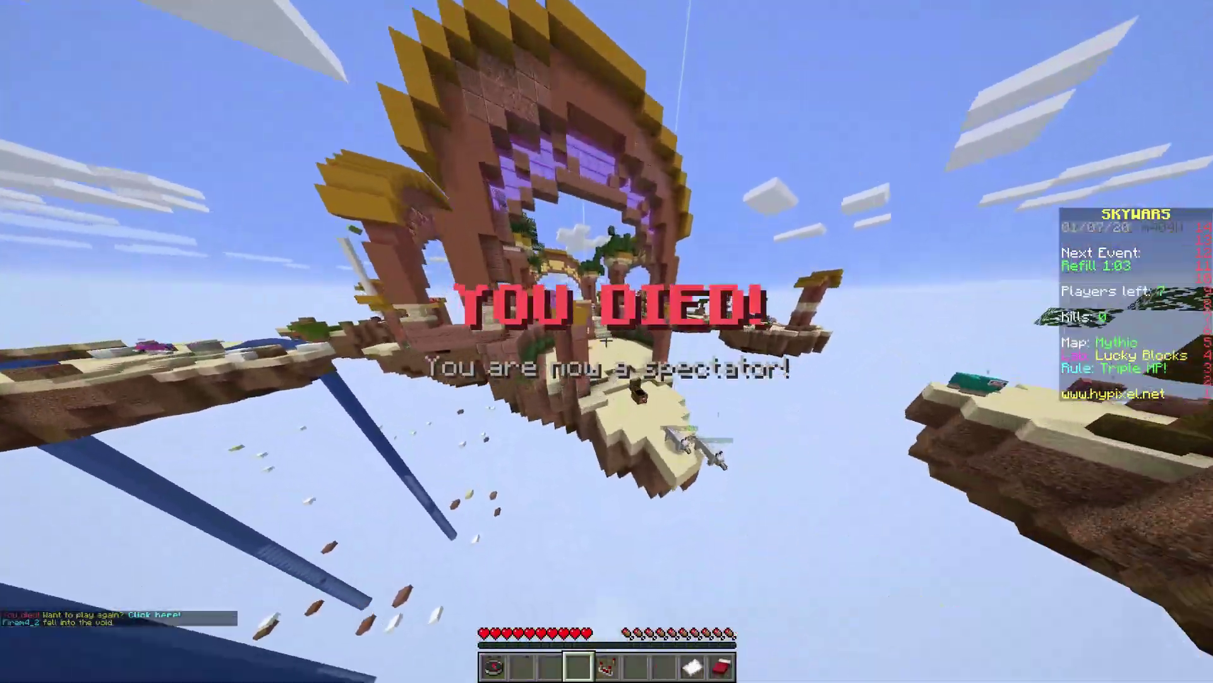
{"action": "key", "text": "w"}
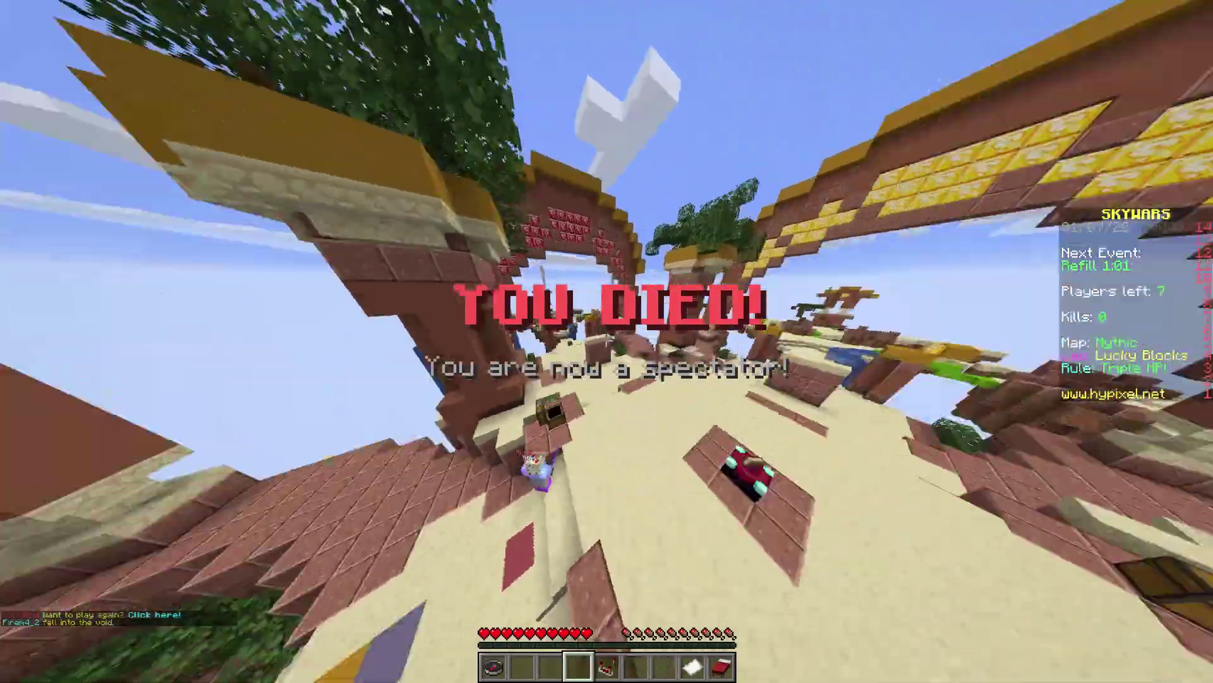
{"action": "key", "text": "w"}
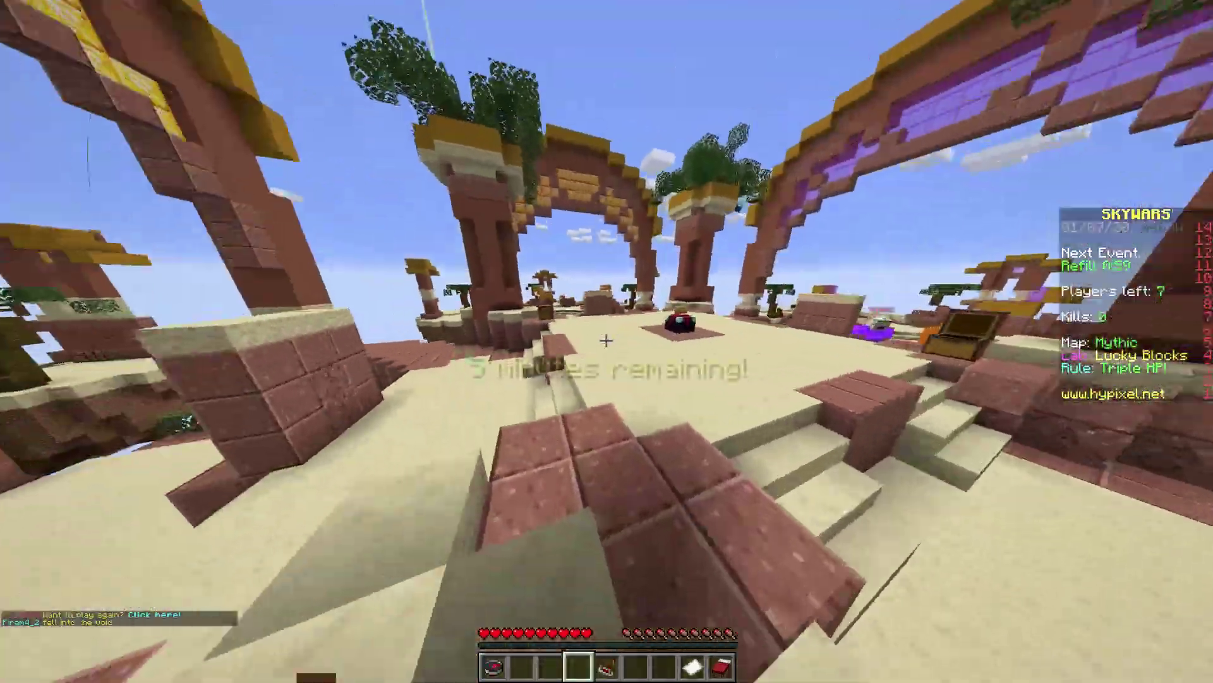
{"action": "key", "text": "w"}
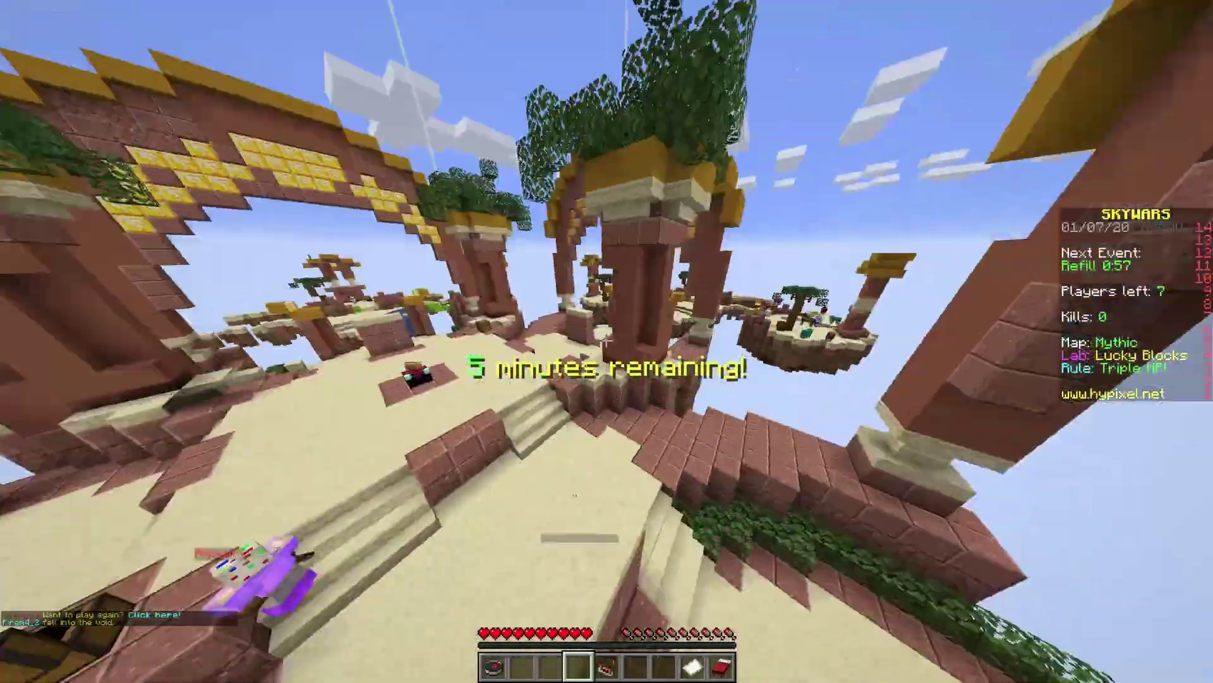
{"action": "key", "text": "w"}
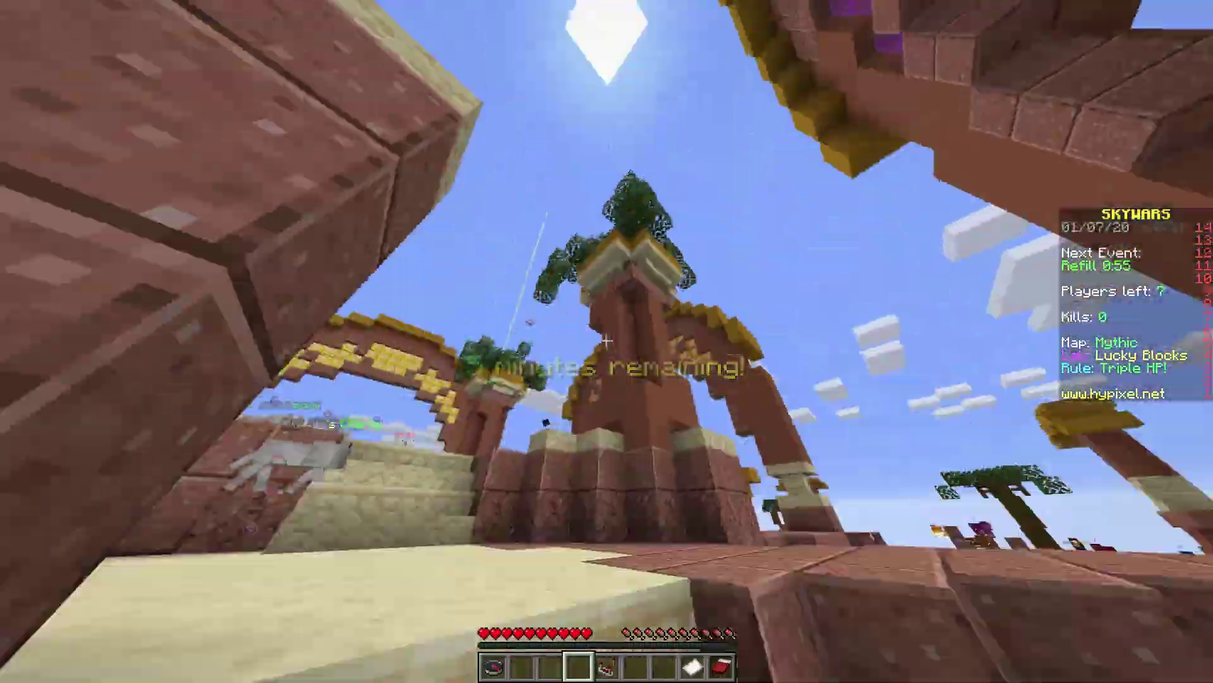
{"action": "key", "text": "w"}
{"action": "key", "text": "w"}
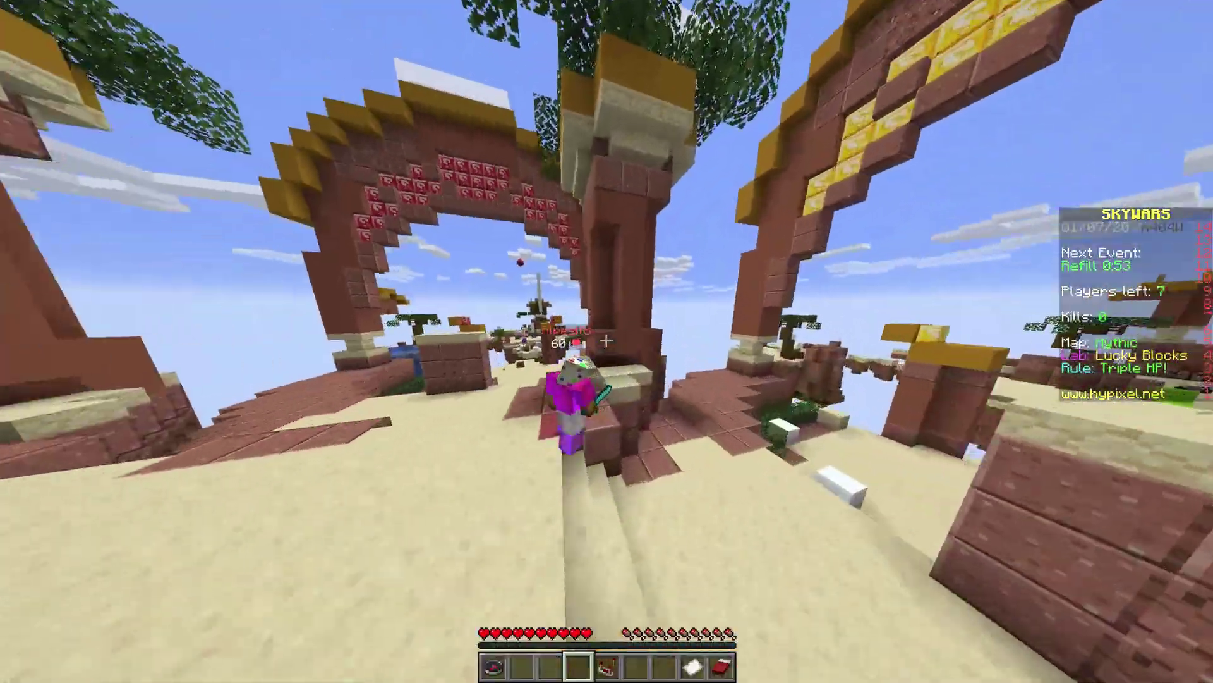
- Survey the central island from above the trees and arches and fly down to the orange-block arch
{"action": "key", "text": "w"}
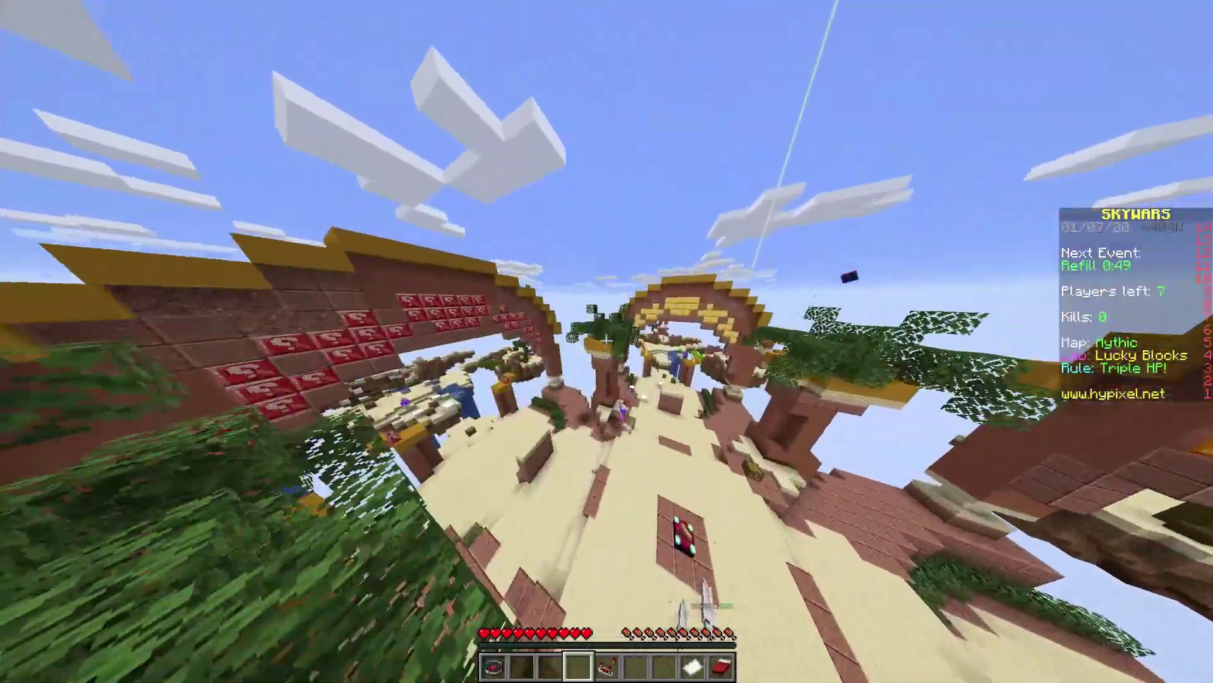
{"action": "key", "text": "w"}
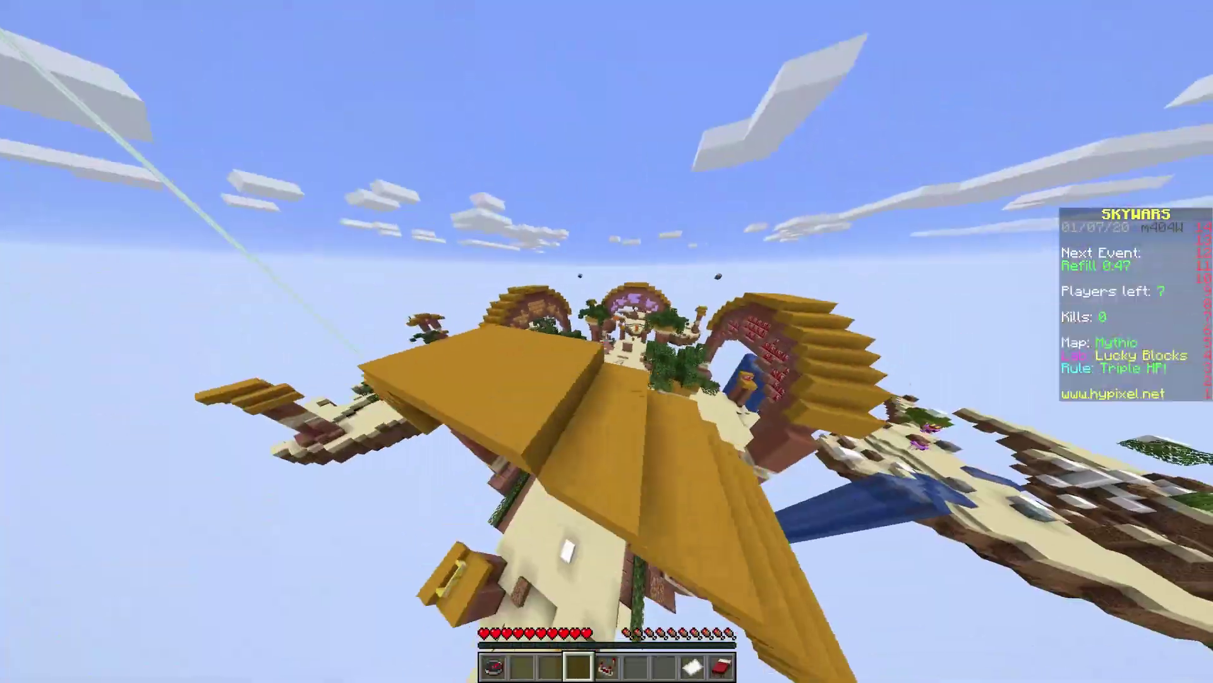
{"action": "key", "text": "w"}
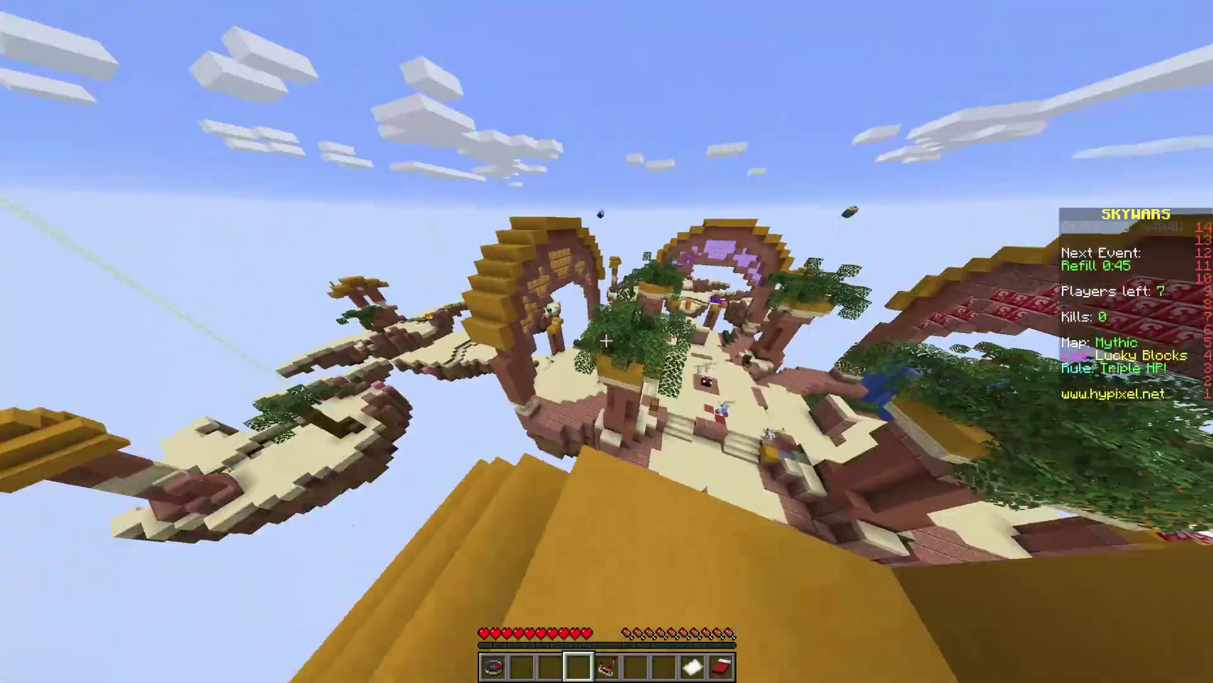
{"action": "key", "text": "w"}
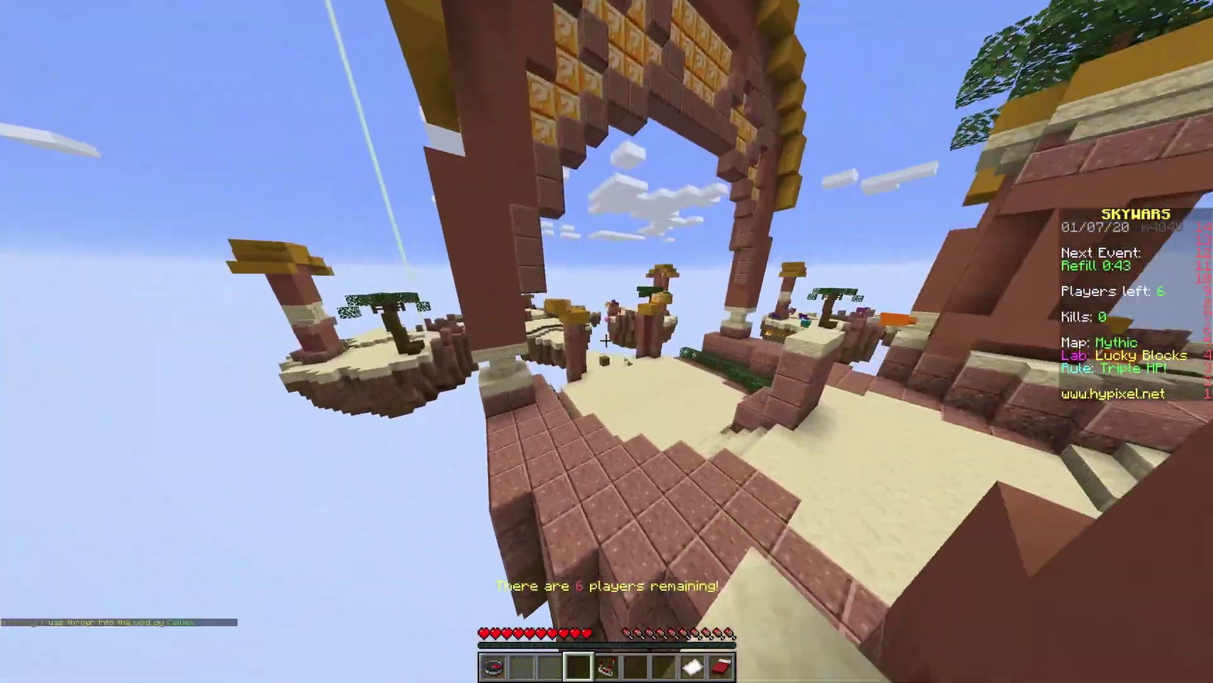
- Fly around the outer islands in spectator mode and look at the remaining players and the pink wool crossings
{"action": "key", "text": "w"}
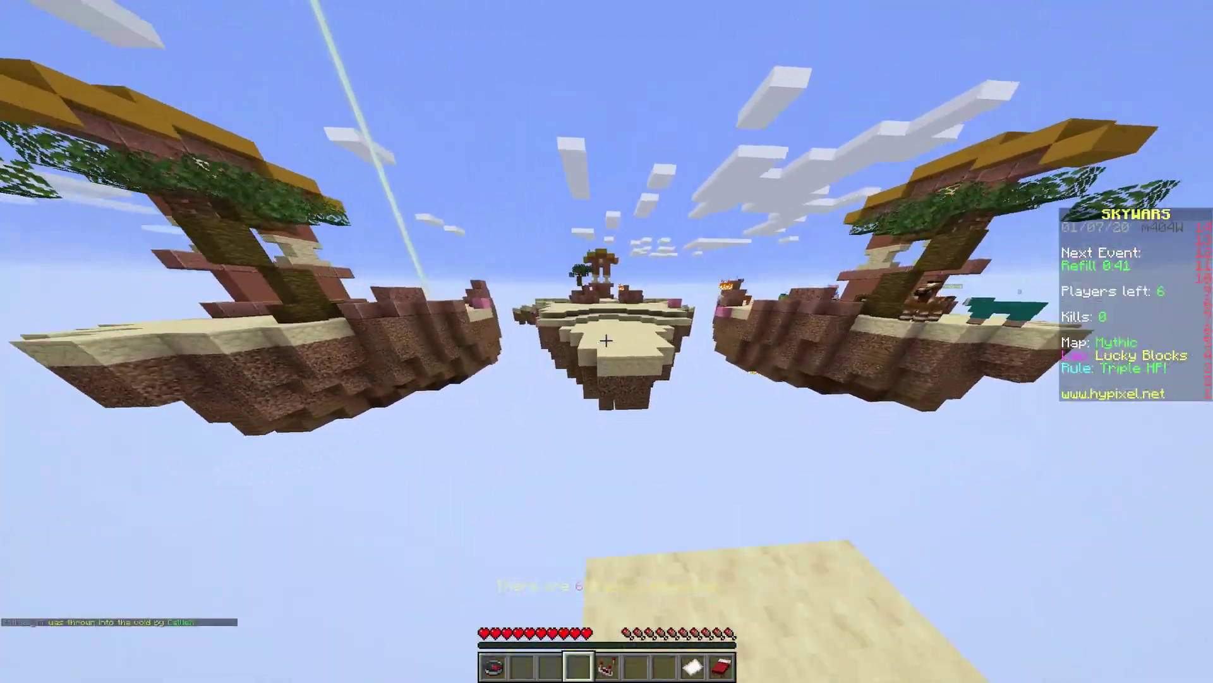
{"action": "key", "text": "w"}
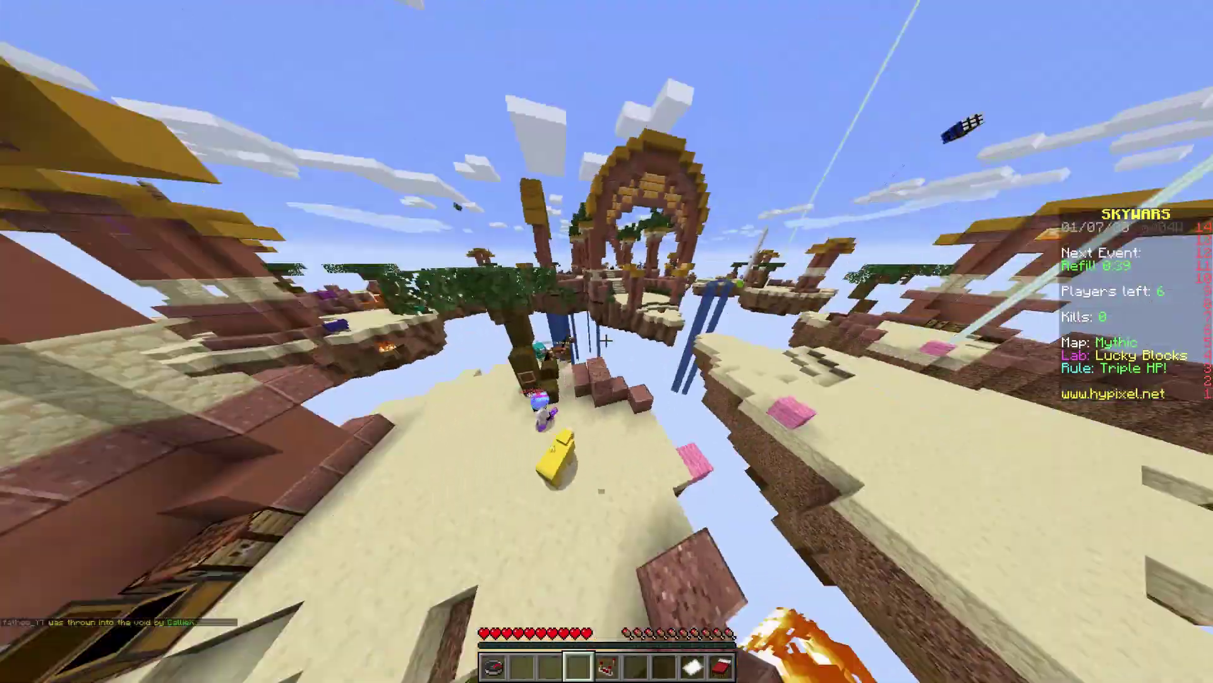
{"action": "key", "text": "w"}
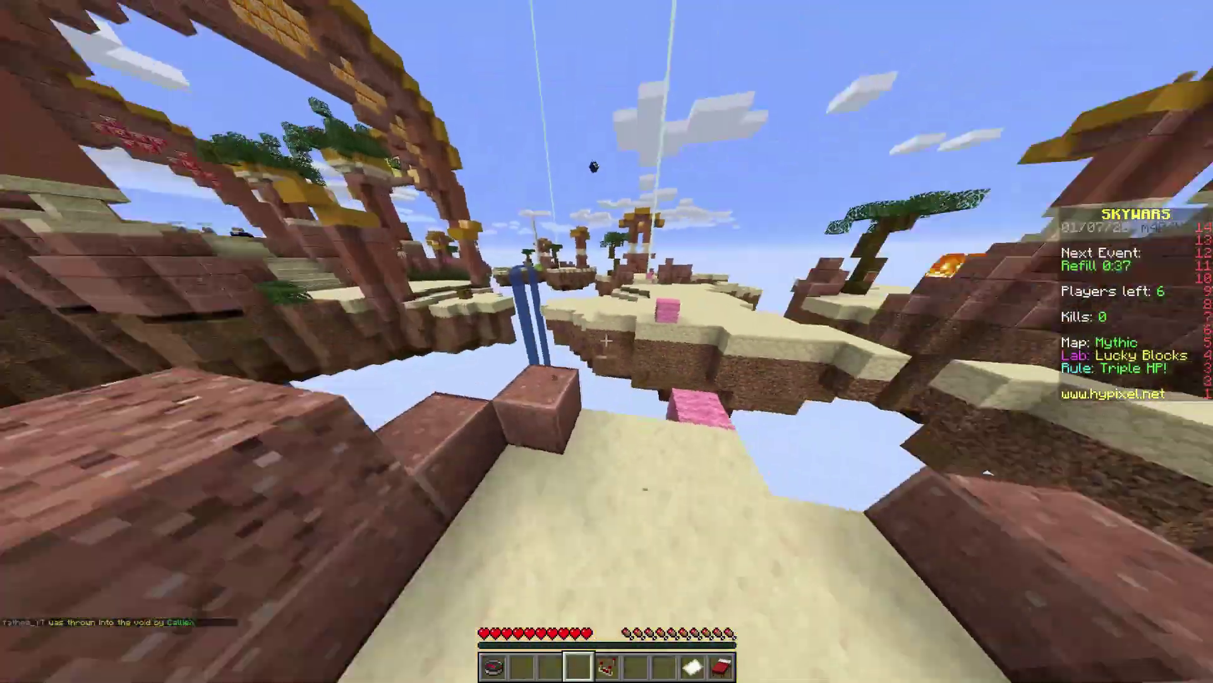
{"action": "key", "text": "w"}
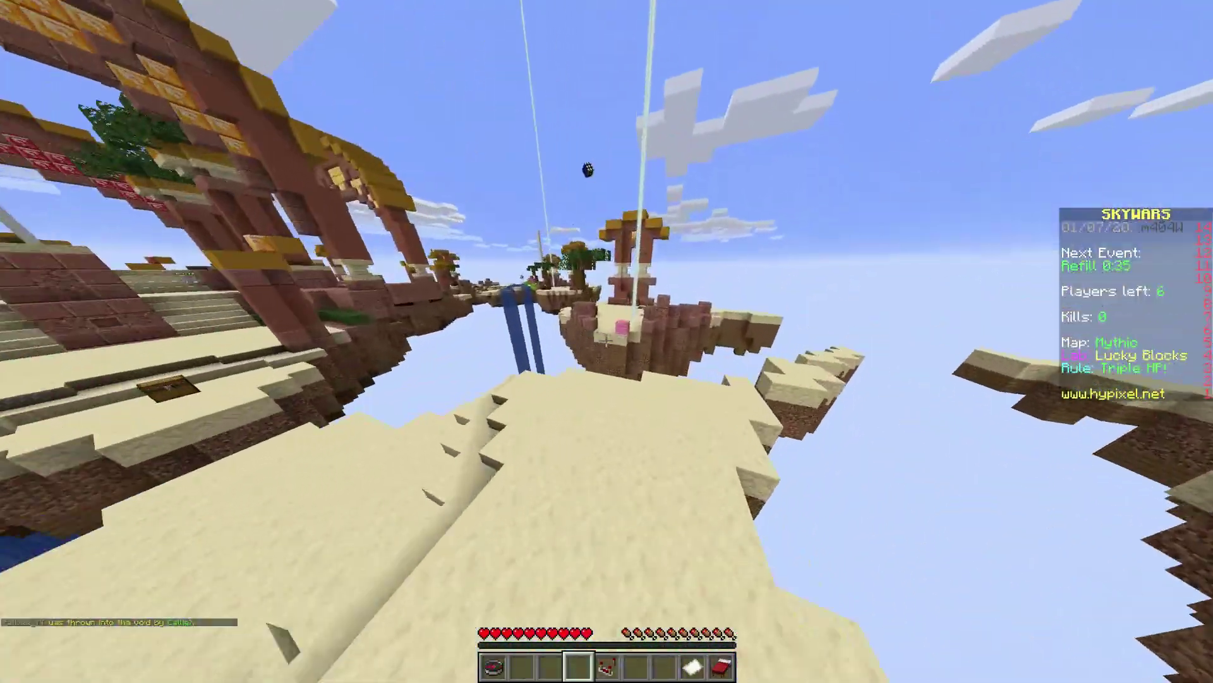
{"action": "key", "text": "w"}
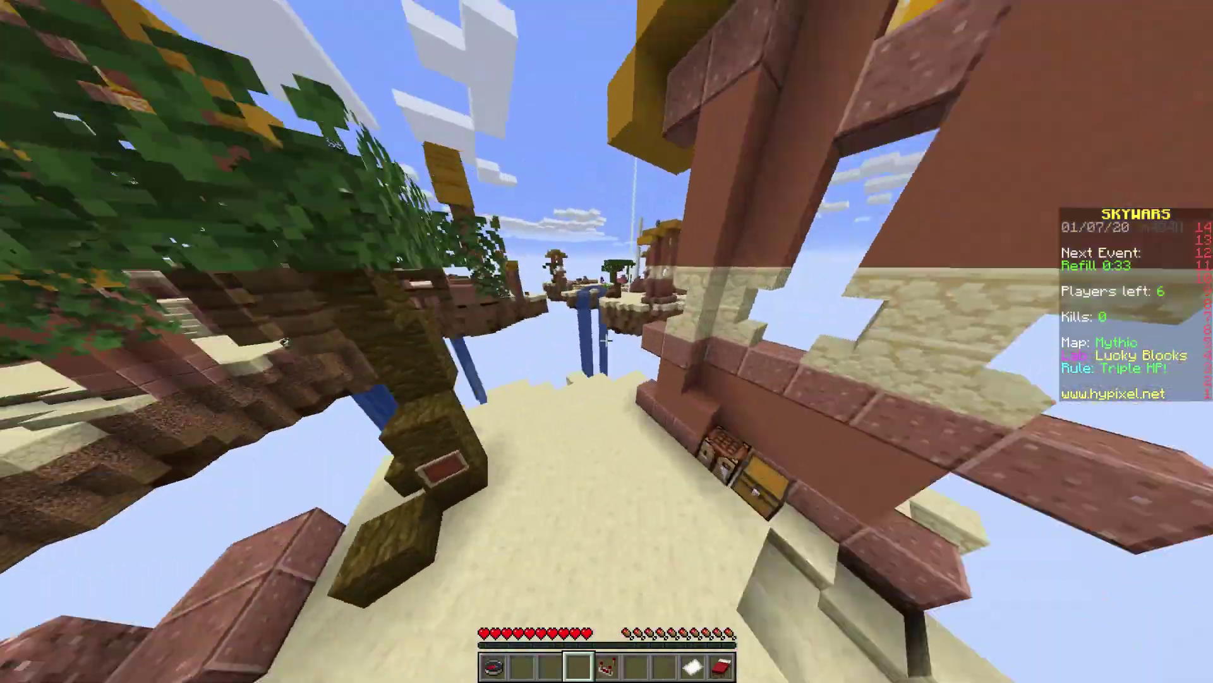
{"action": "key", "text": "w"}
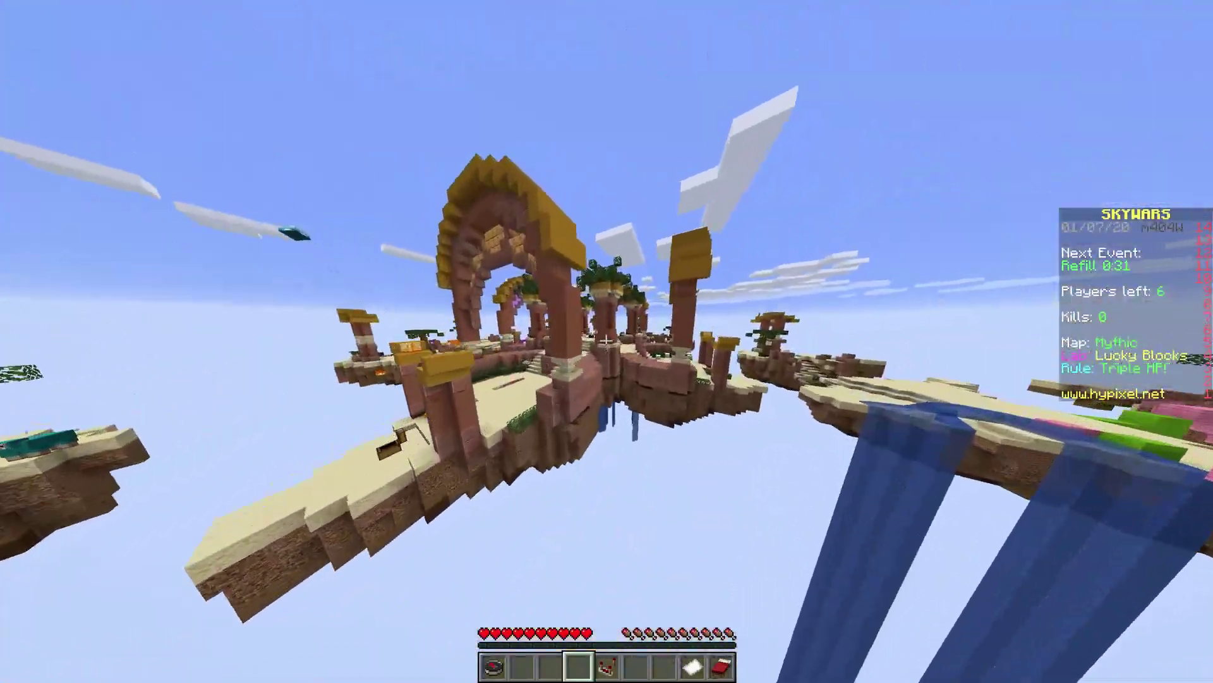
- Fly across the central island and through the red-block arch to view the outer islands beyond it
{"action": "key", "text": "w"}
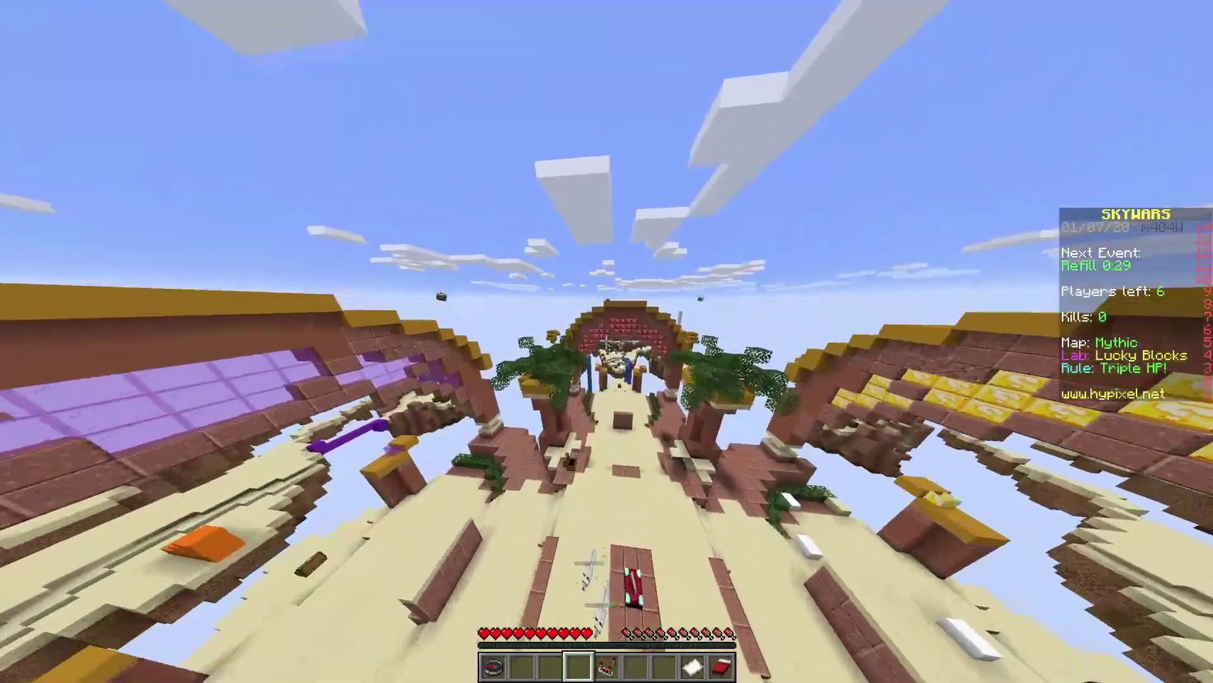
{"action": "key", "text": "w"}
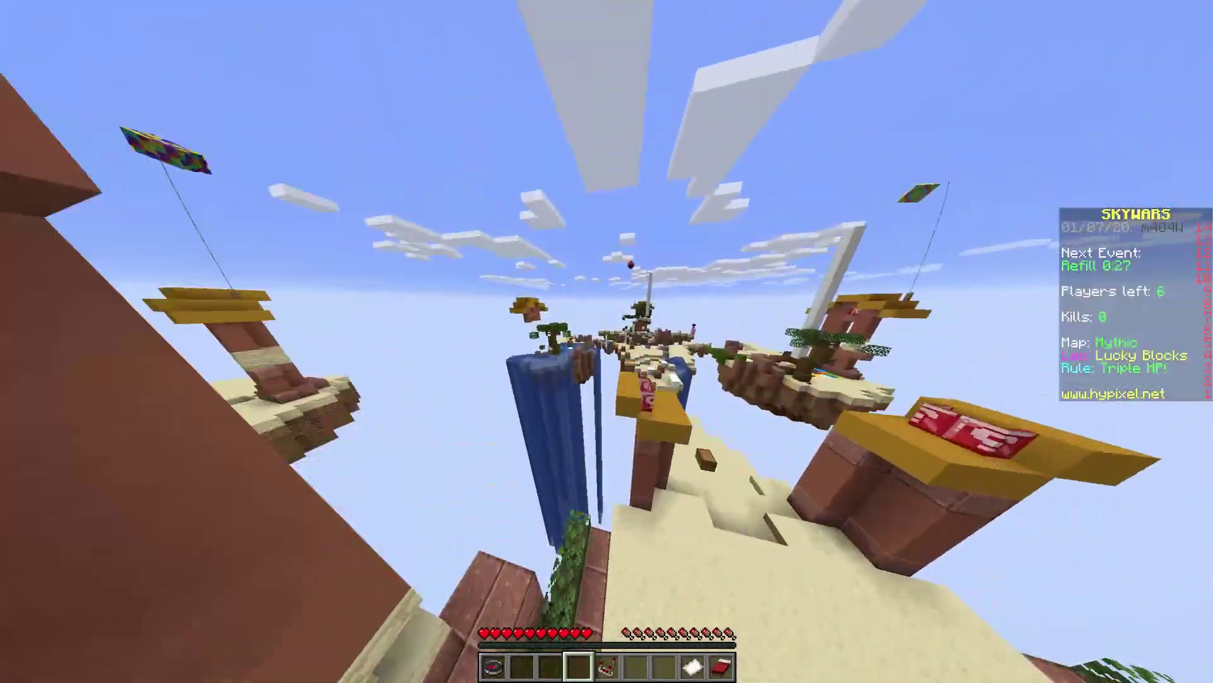
{"action": "key", "text": "w"}
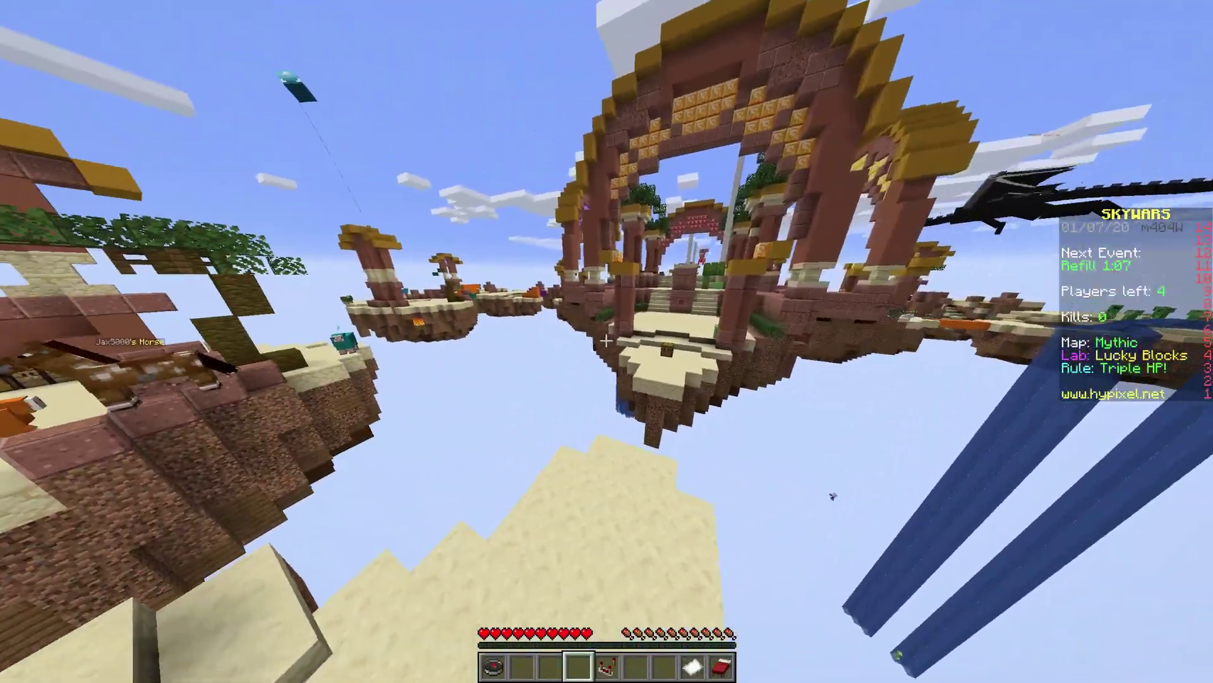
{"action": "key", "text": "w"}
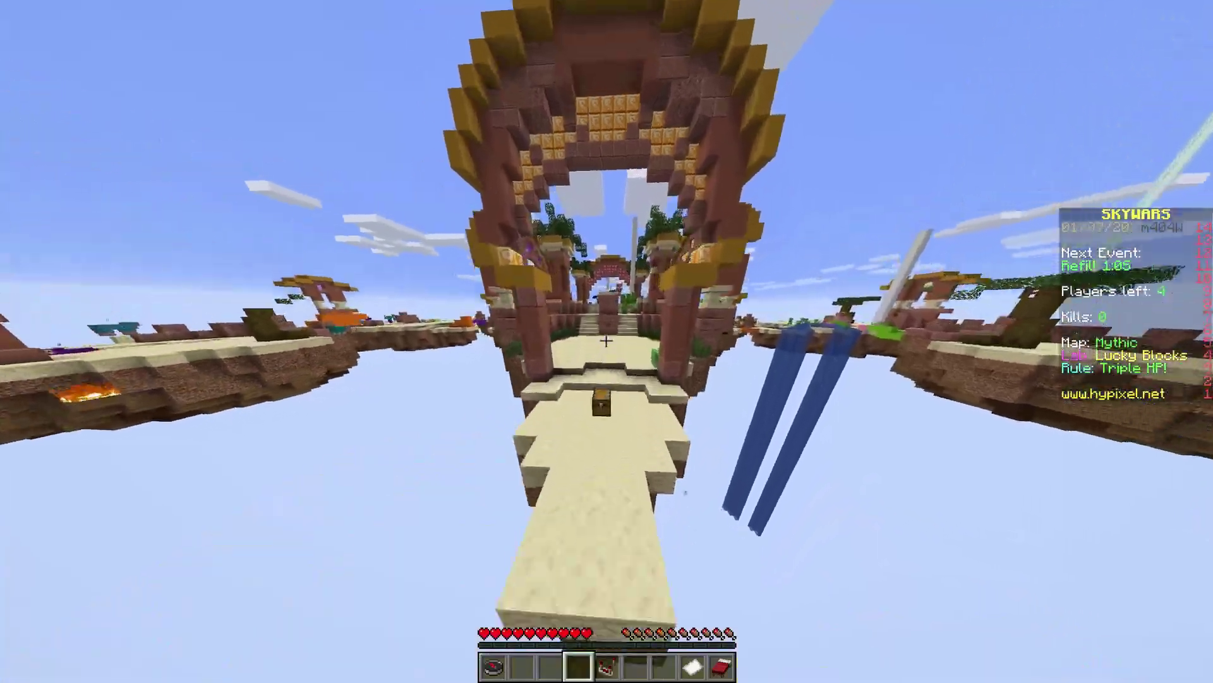
{"action": "key", "text": "w"}
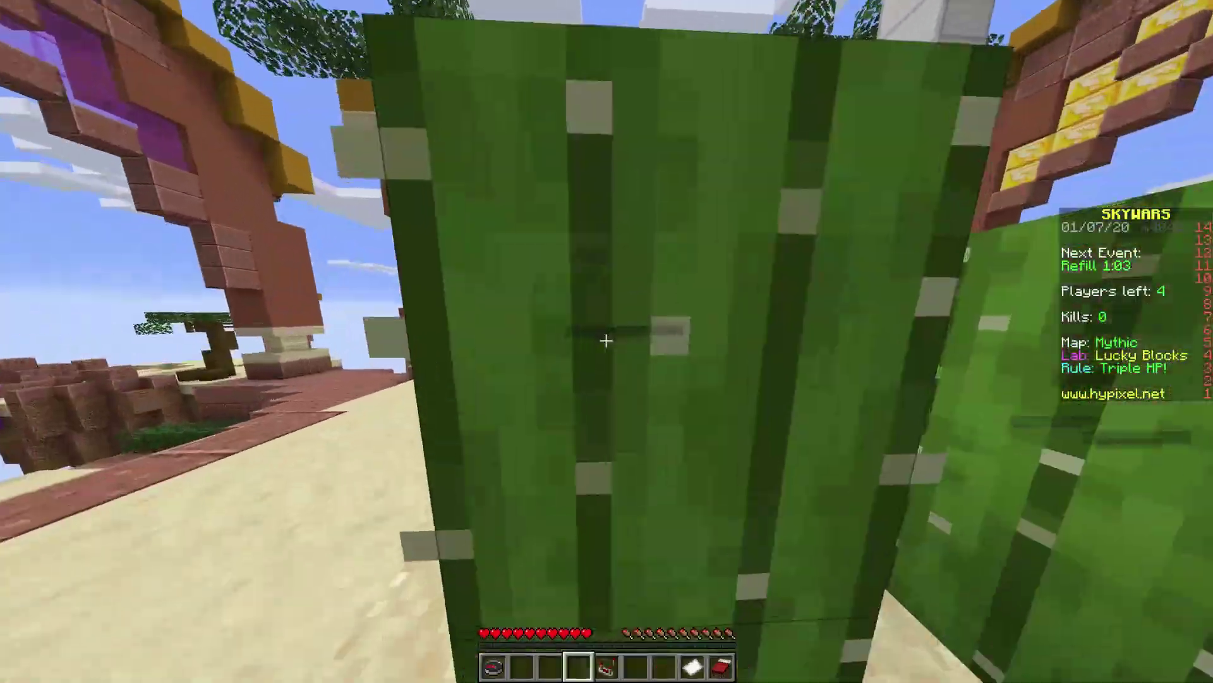
{"action": "key", "text": "w"}
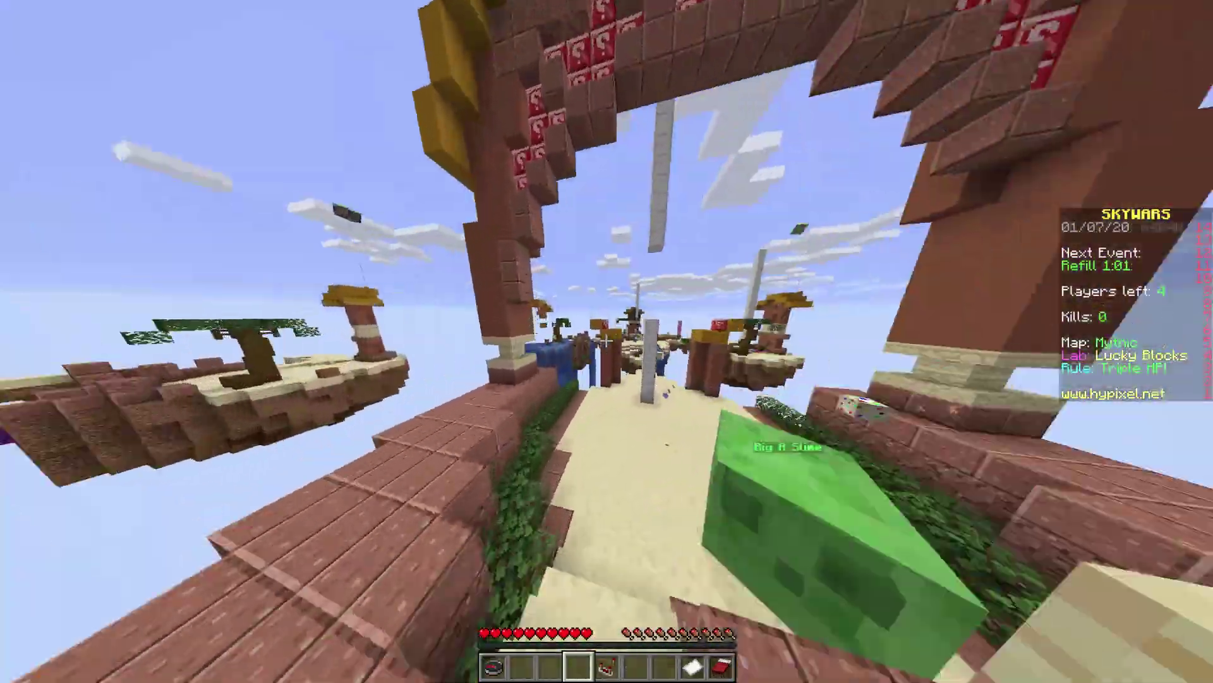
{"action": "key", "text": "w"}
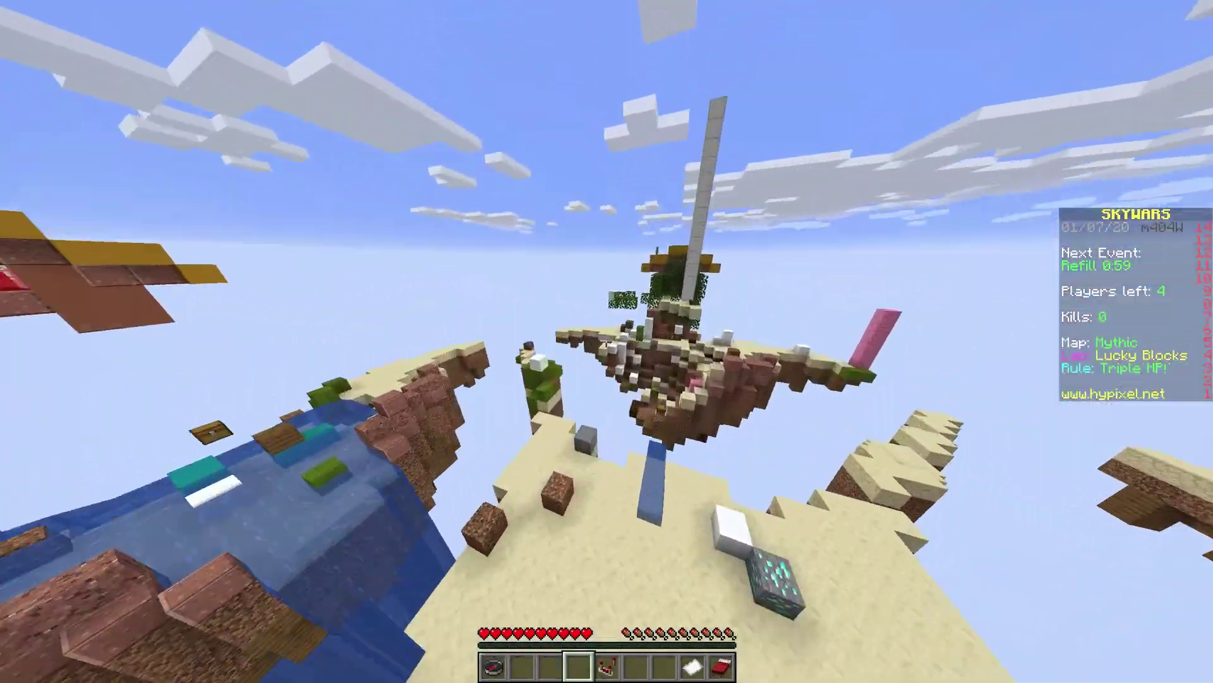
- Fly as a spectator past the leafy tree and white pillar onto the orange-block arch and survey the surrounding islands
{"action": "key", "text": "w"}
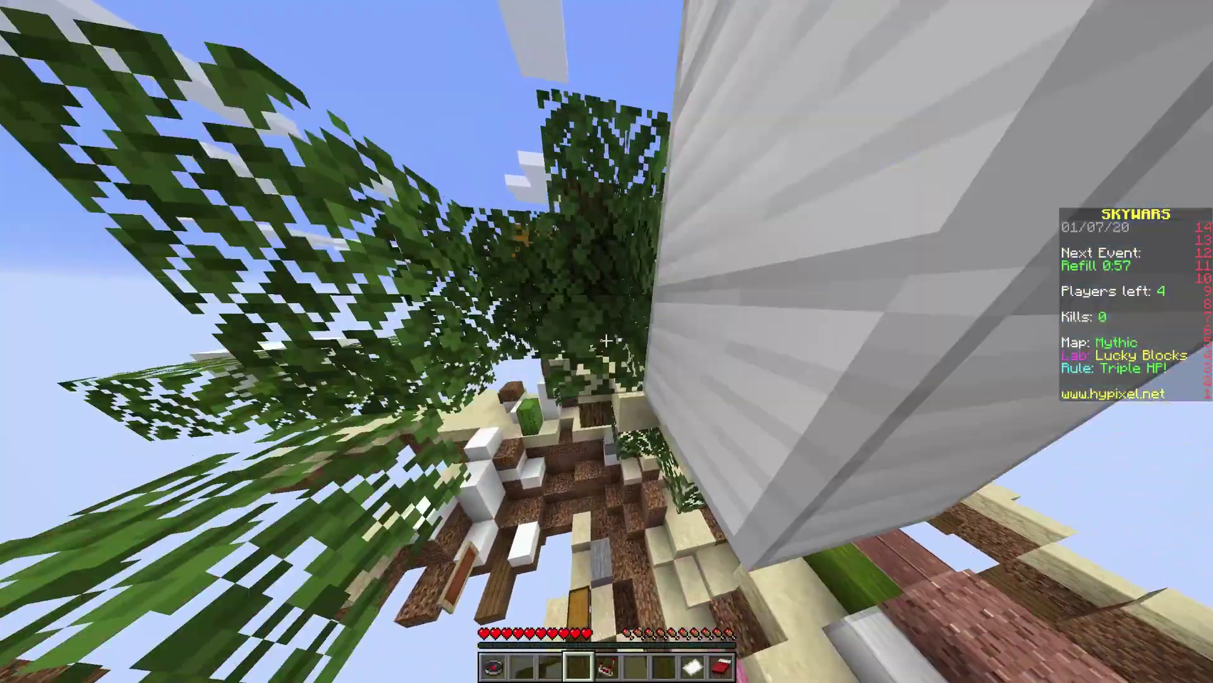
{"action": "key", "text": "w"}
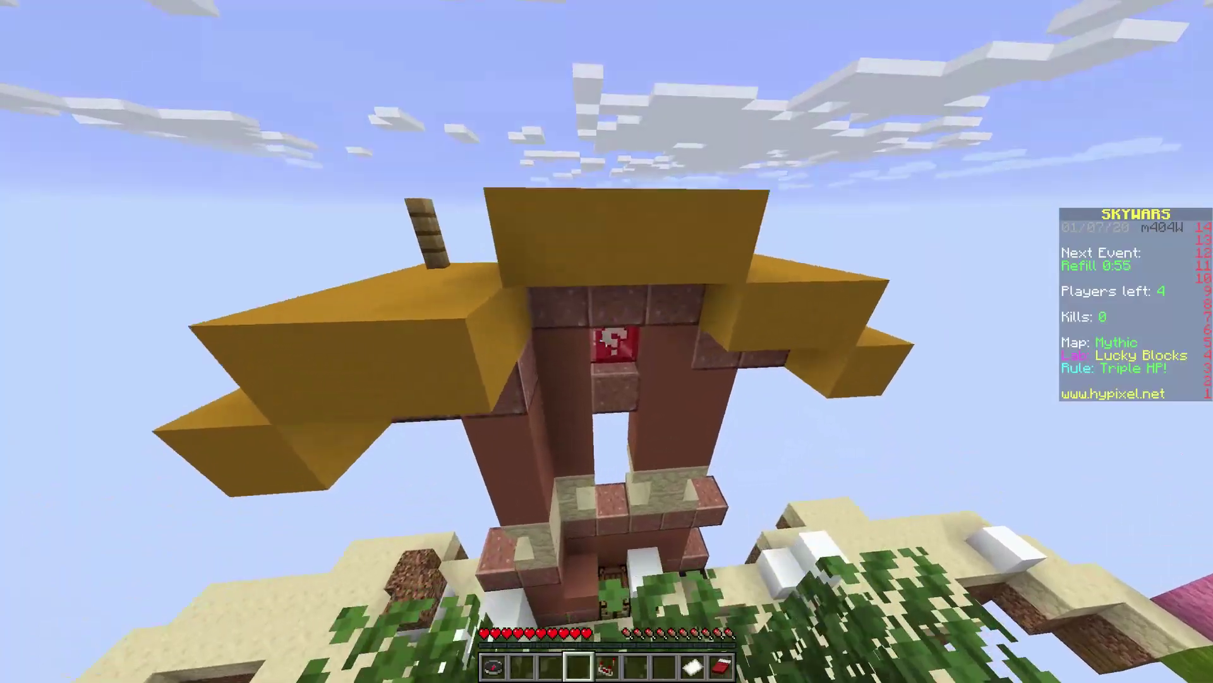
{"action": "key", "text": "w"}
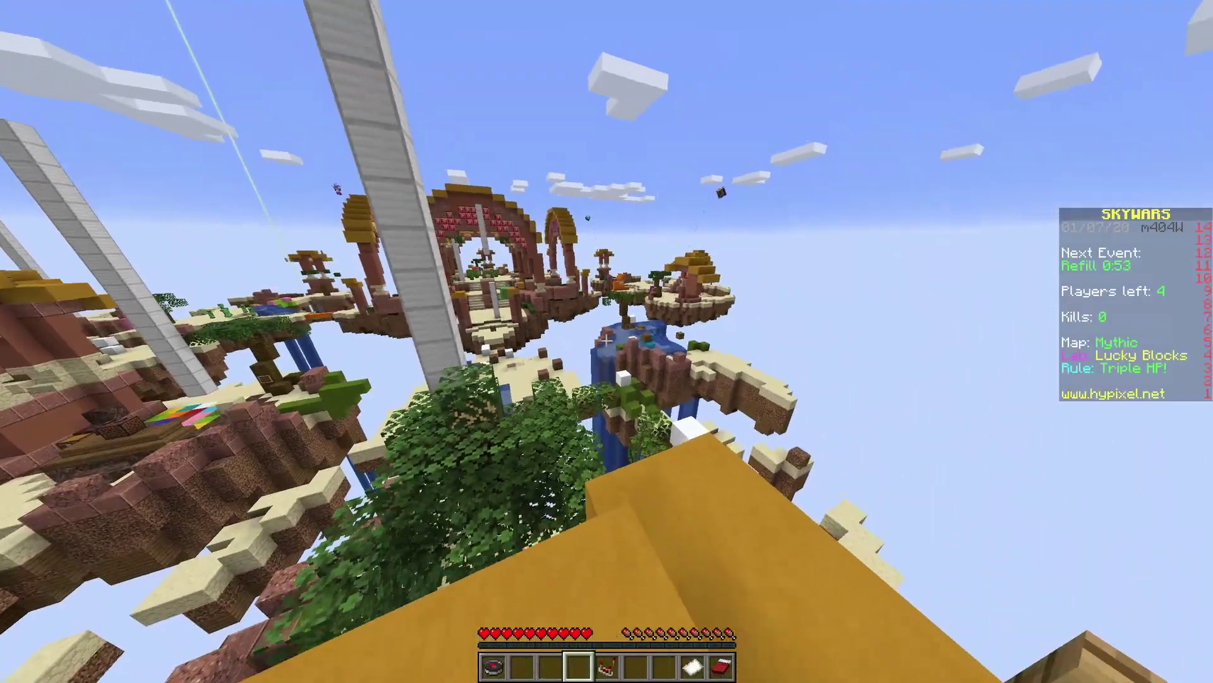
{"action": "key", "text": "w"}
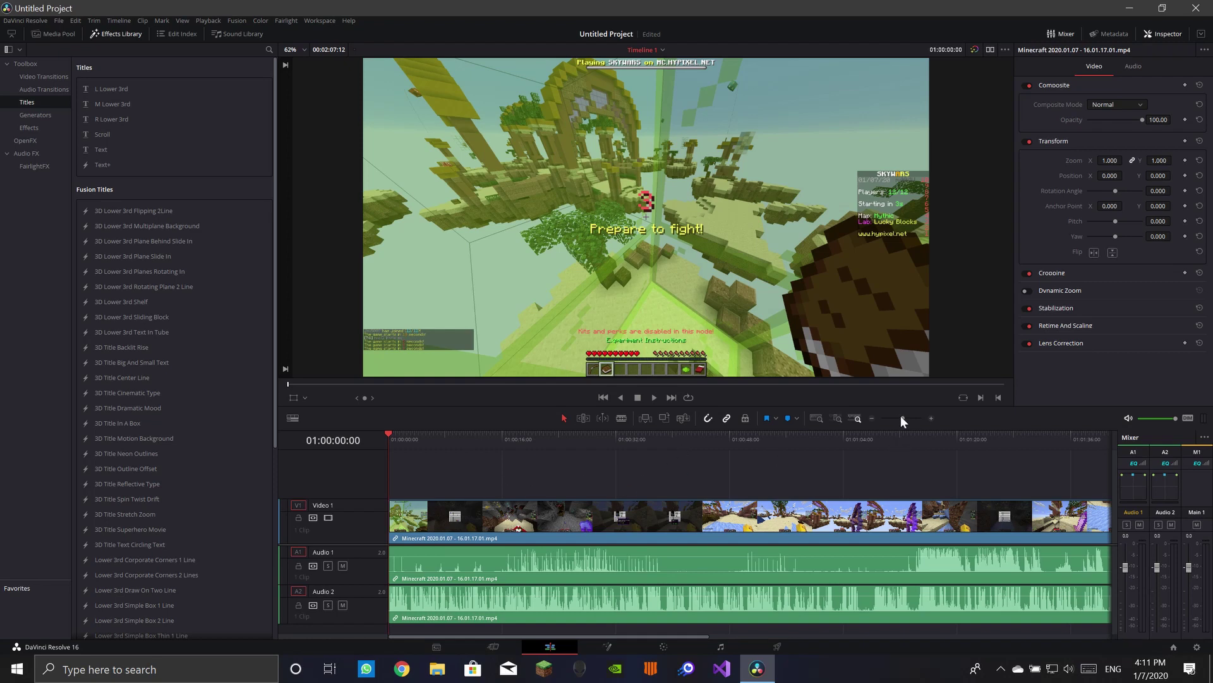
- Switch to DaVinci Resolve and unlink the gameplay recording's video clip from its two audio clips on the timeline
{"action": "left_click_drag", "start_coordinate": [901, 416], "coordinate": [901, 415]}
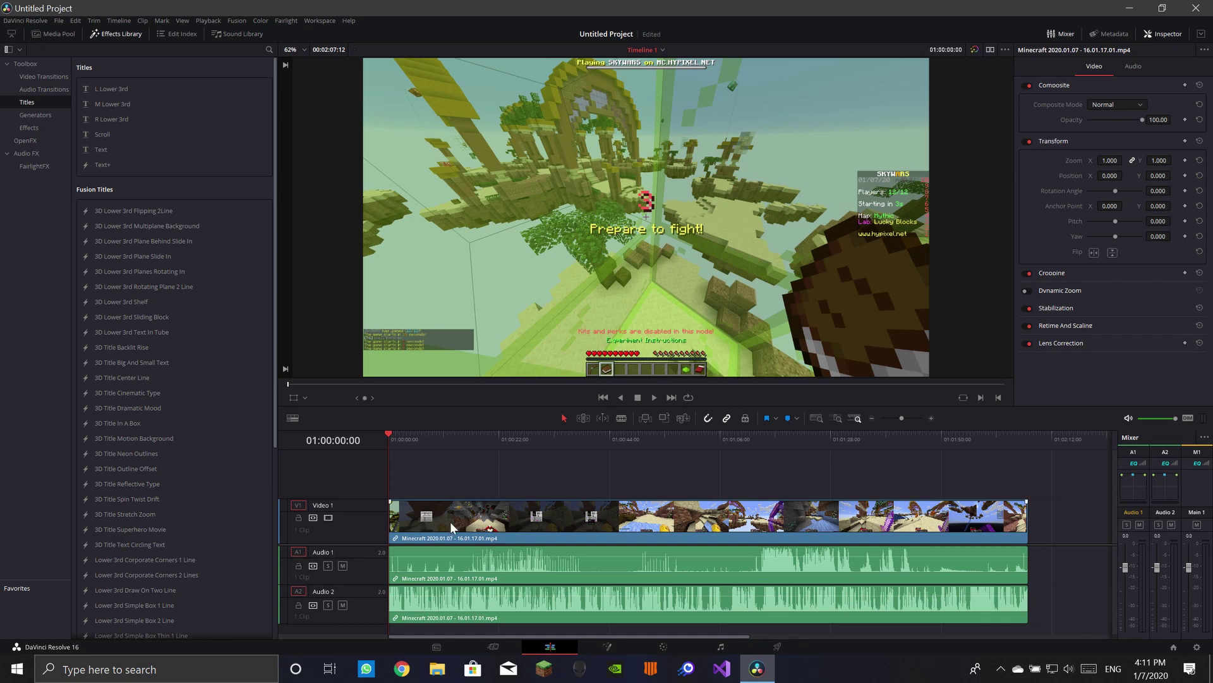
{"action": "left_click", "coordinate": [541, 564]}
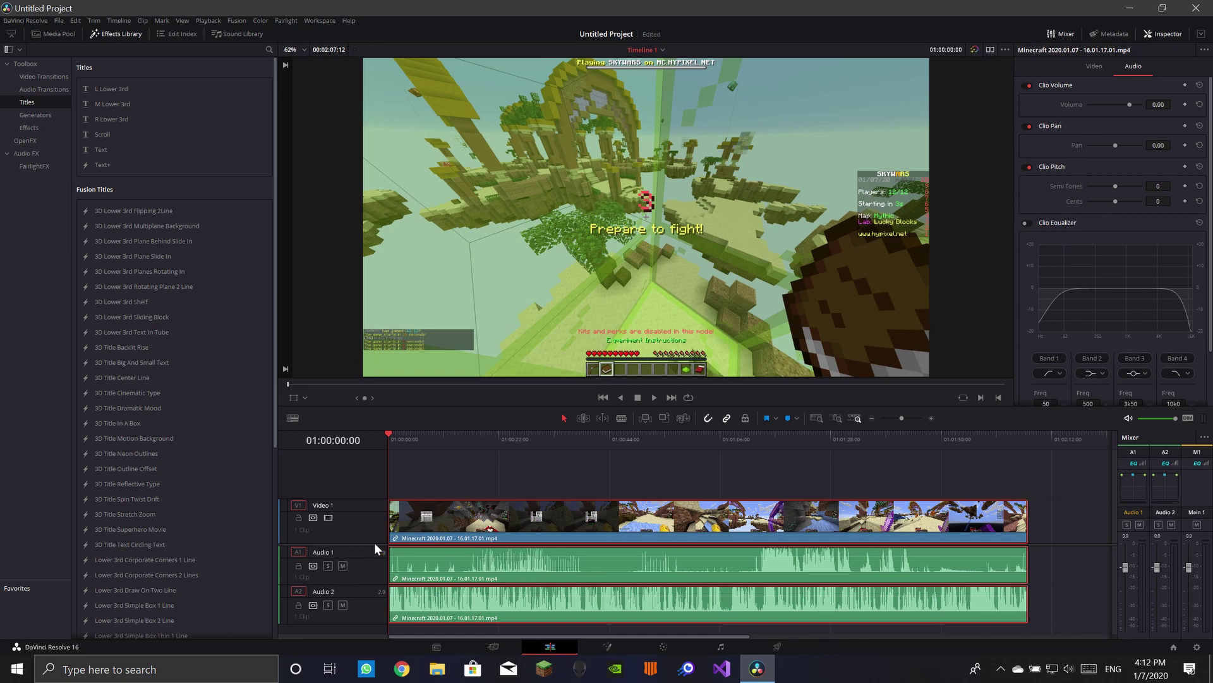
{"action": "right_click", "coordinate": [486, 569]}
{"action": "left_click", "coordinate": [510, 556]}
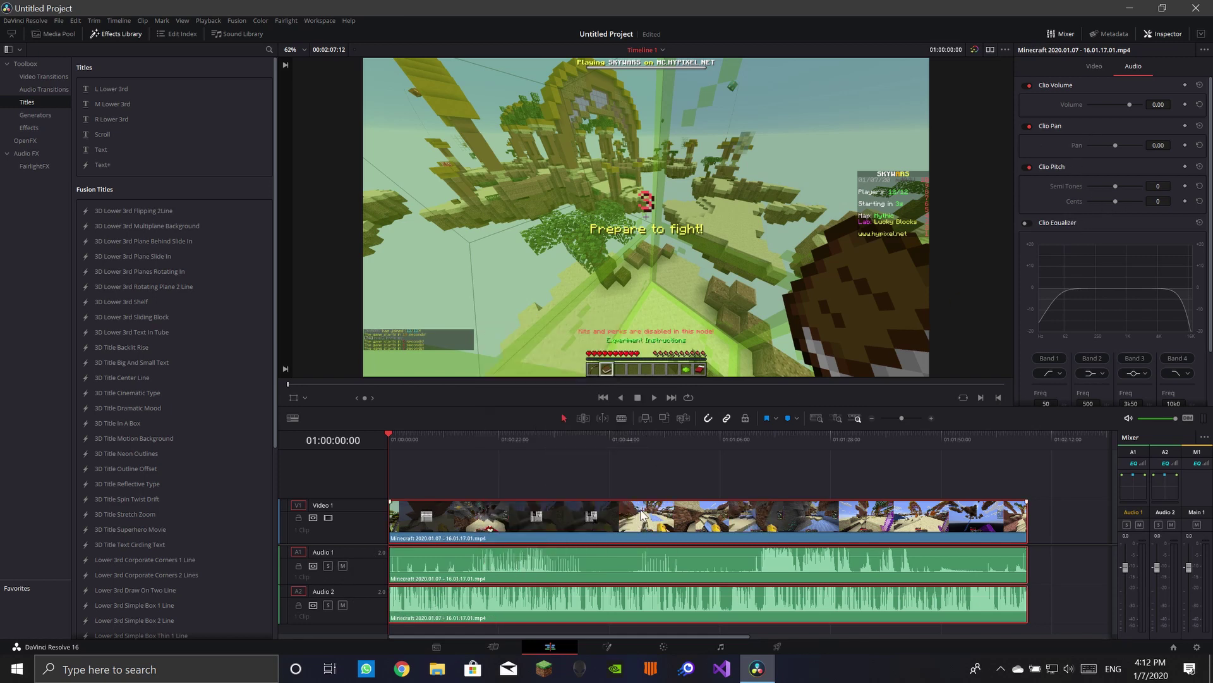
{"action": "left_click", "coordinate": [613, 568]}
{"action": "left_click", "coordinate": [601, 599]}
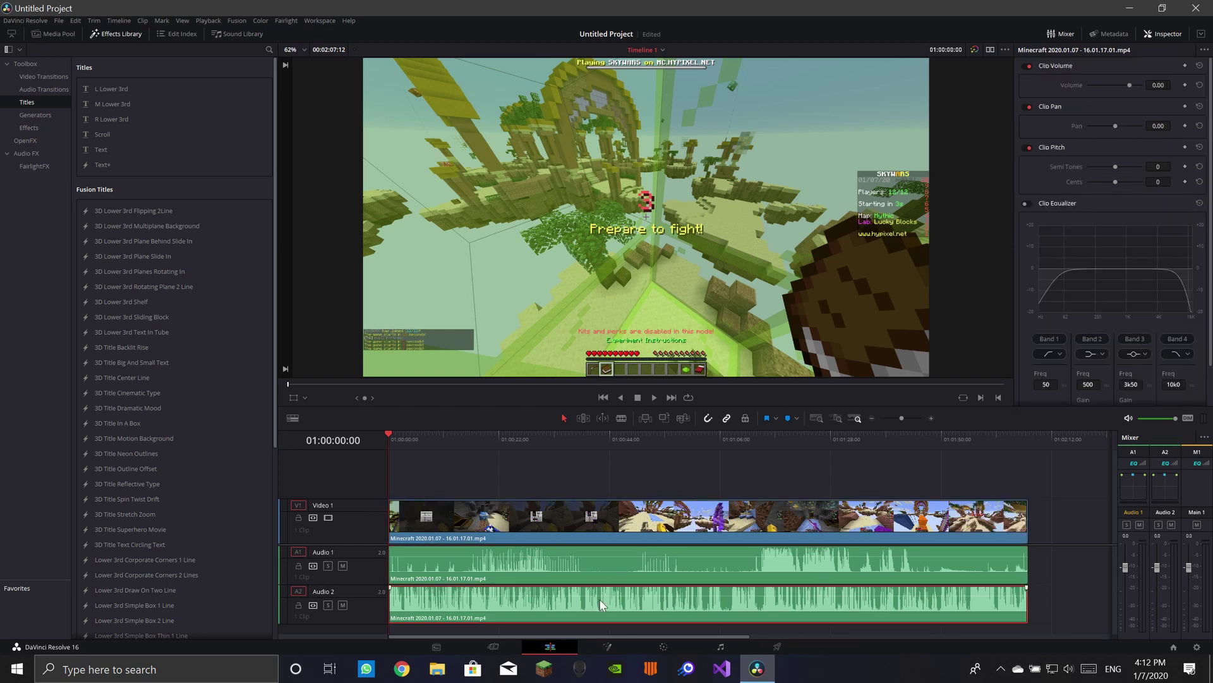
- Lower the Audio 1 clip's volume to -7.20, playing the opening seconds to judge the level
{"action": "left_click", "coordinate": [618, 571]}
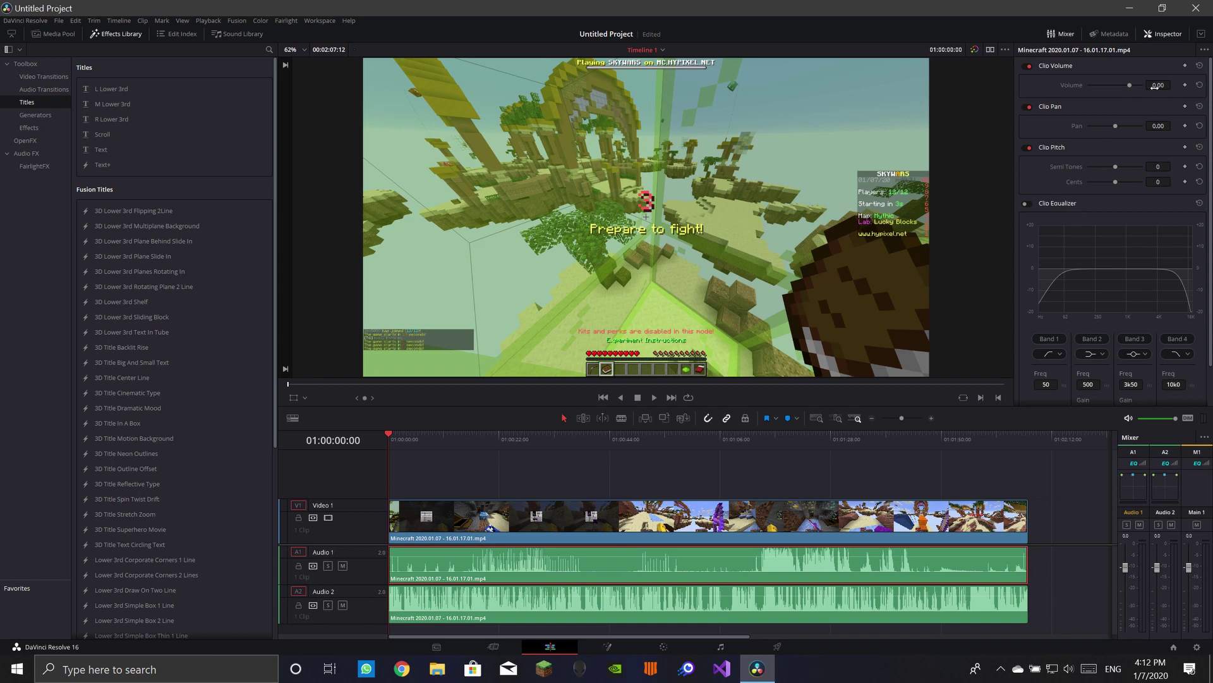
{"action": "left_click_drag", "start_coordinate": [1159, 85], "coordinate": [1174, 85]}
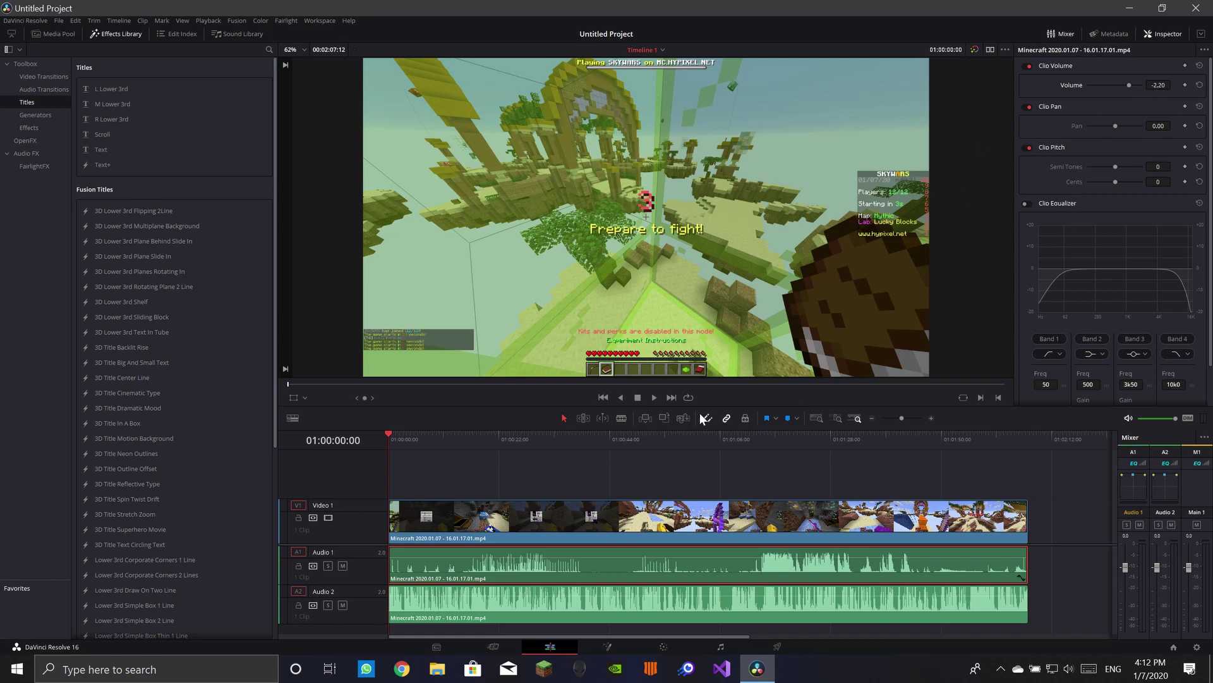
{"action": "key", "text": "space"}
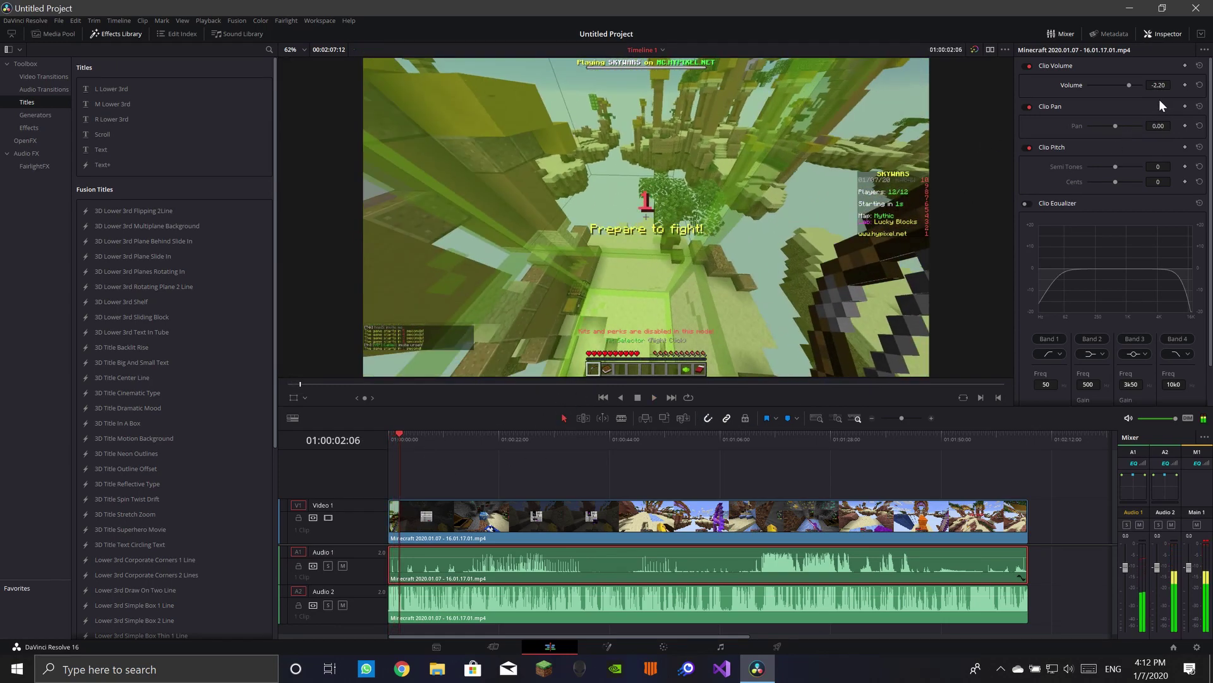
{"action": "left_click_drag", "start_coordinate": [1158, 84], "coordinate": [1133, 85]}
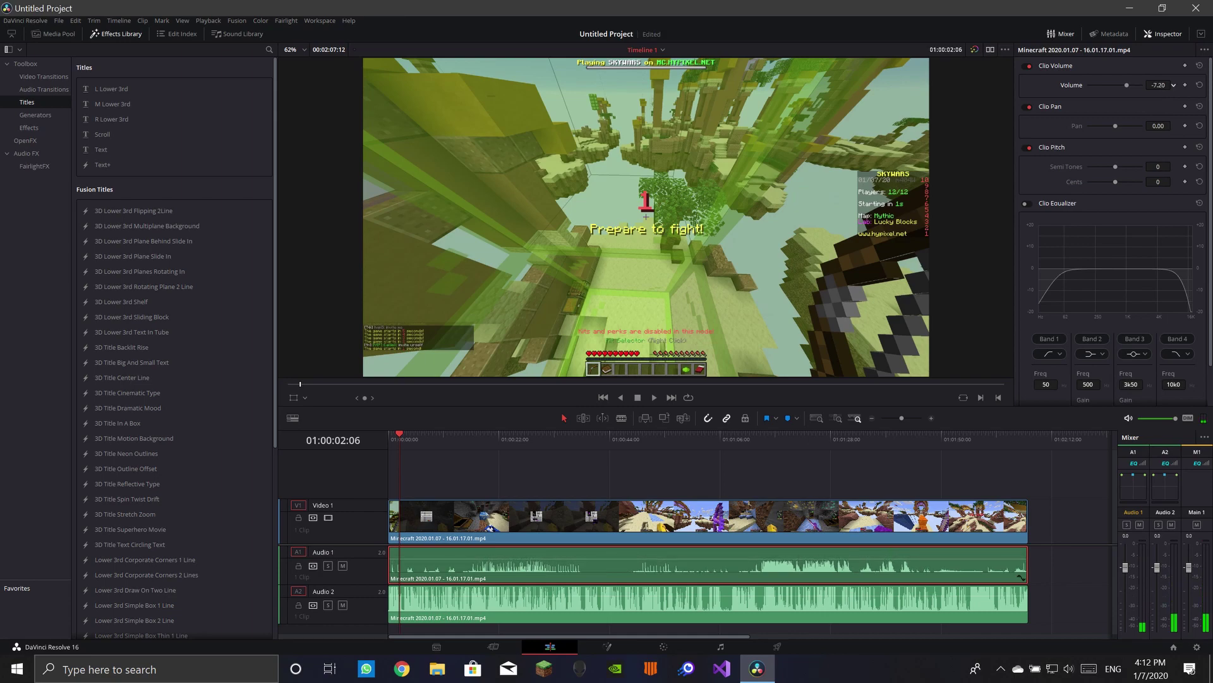
- Play the timeline from 01:00:28:08 with the Audio 2 clip selected to check the track levels in the mixer
{"action": "left_click_drag", "start_coordinate": [400, 445], "coordinate": [529, 460]}
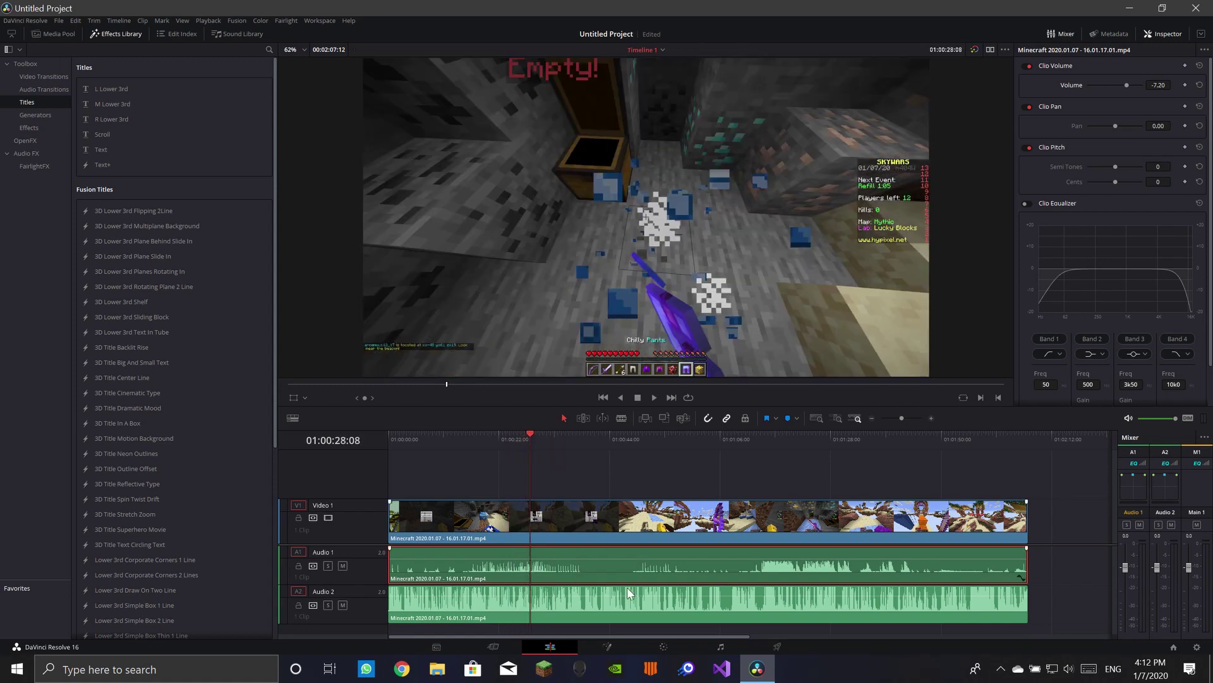
{"action": "left_click", "coordinate": [556, 601]}
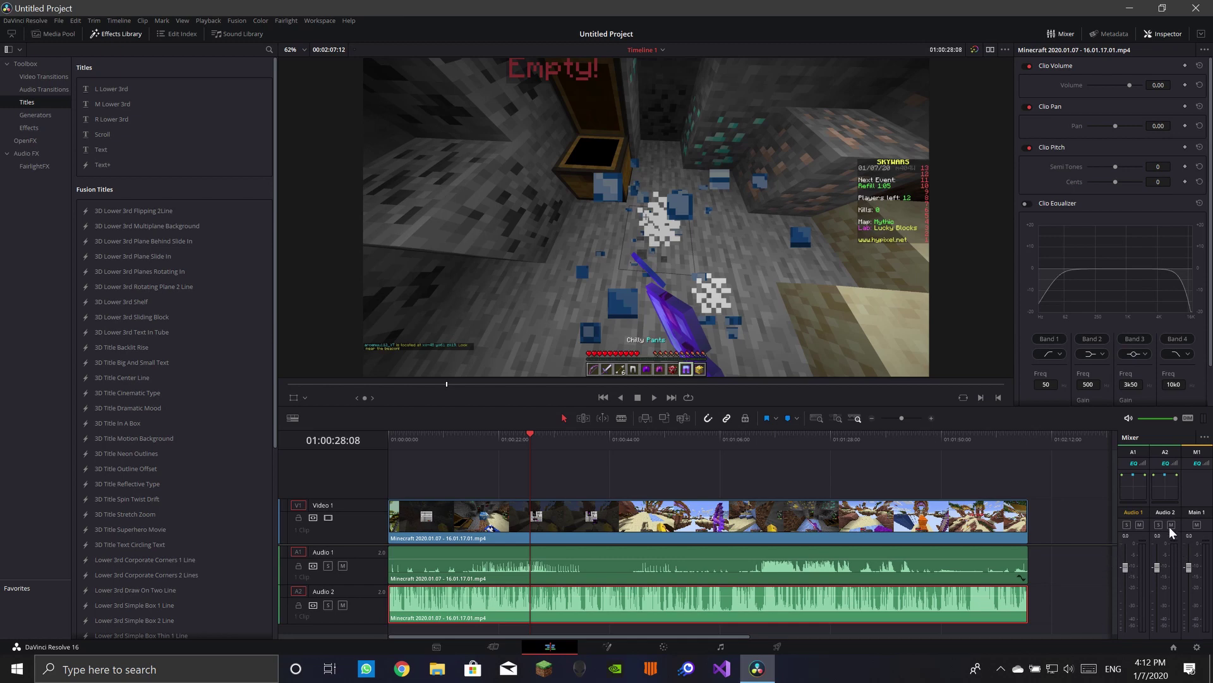
{"action": "key", "text": "space"}
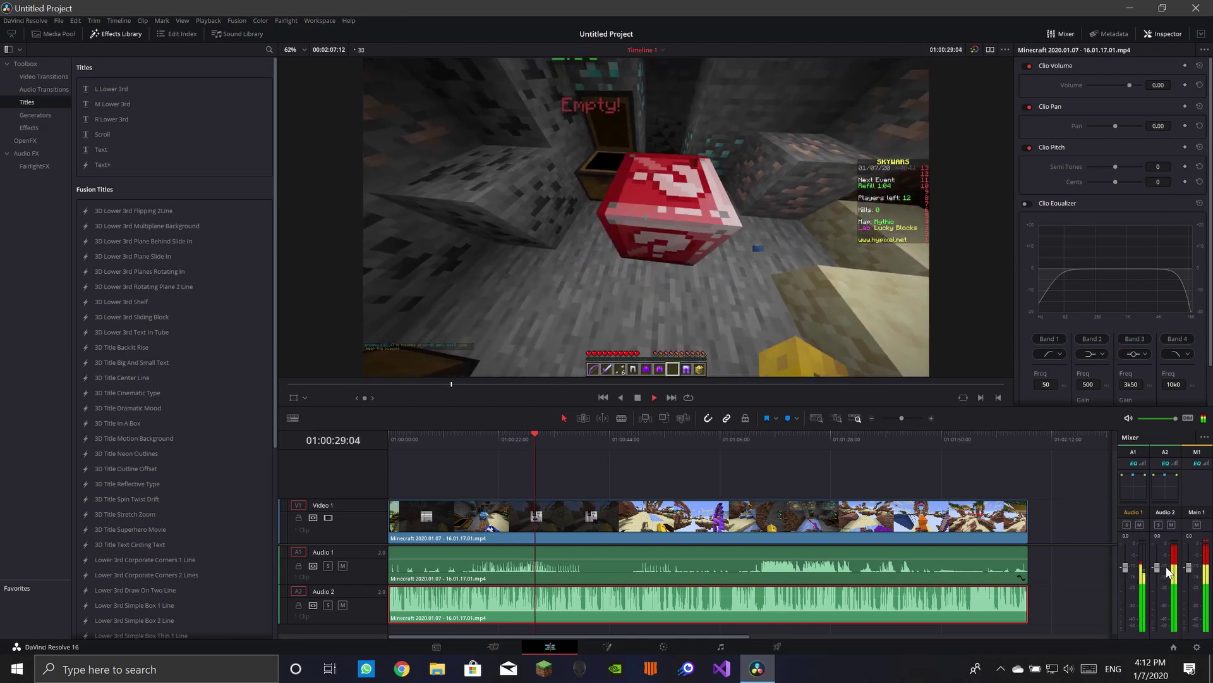
{"action": "key", "text": "space"}
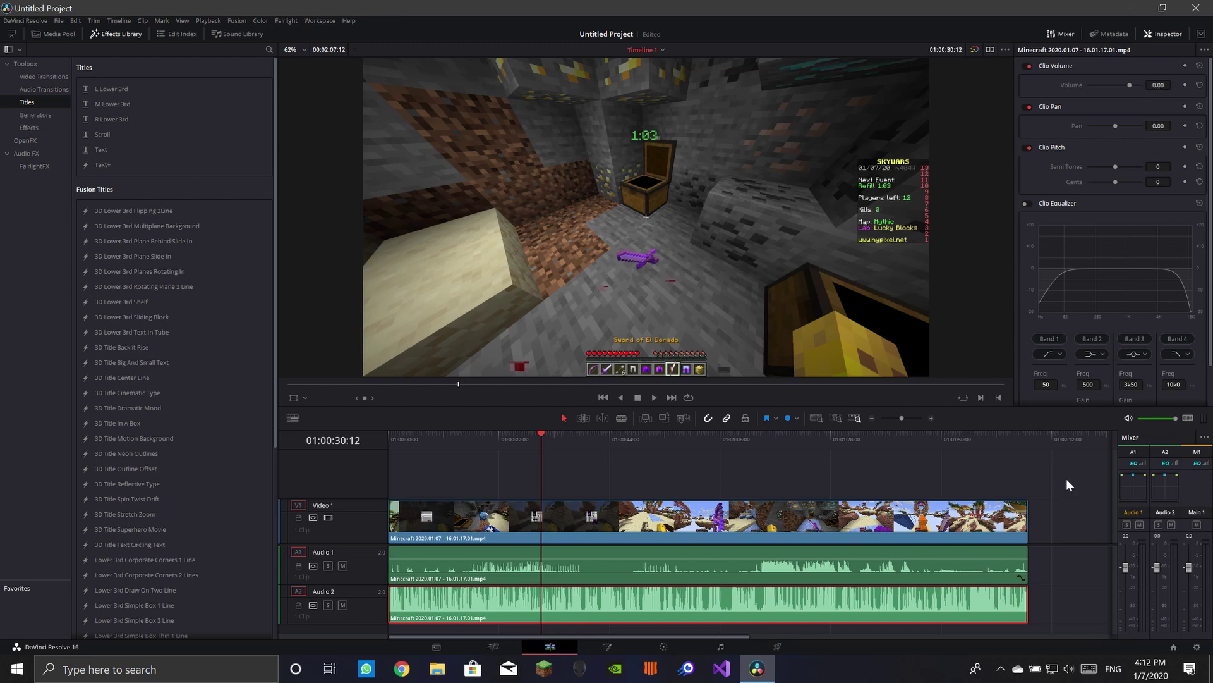
- Lower the Audio 2 clip's volume to -9.40, checking the level during playback
{"action": "scroll", "coordinate": [1052, 550], "scroll_direction": "down", "scroll_amount": 1}
{"action": "left_click", "coordinate": [1044, 569]}
{"action": "left_click", "coordinate": [1019, 597]}
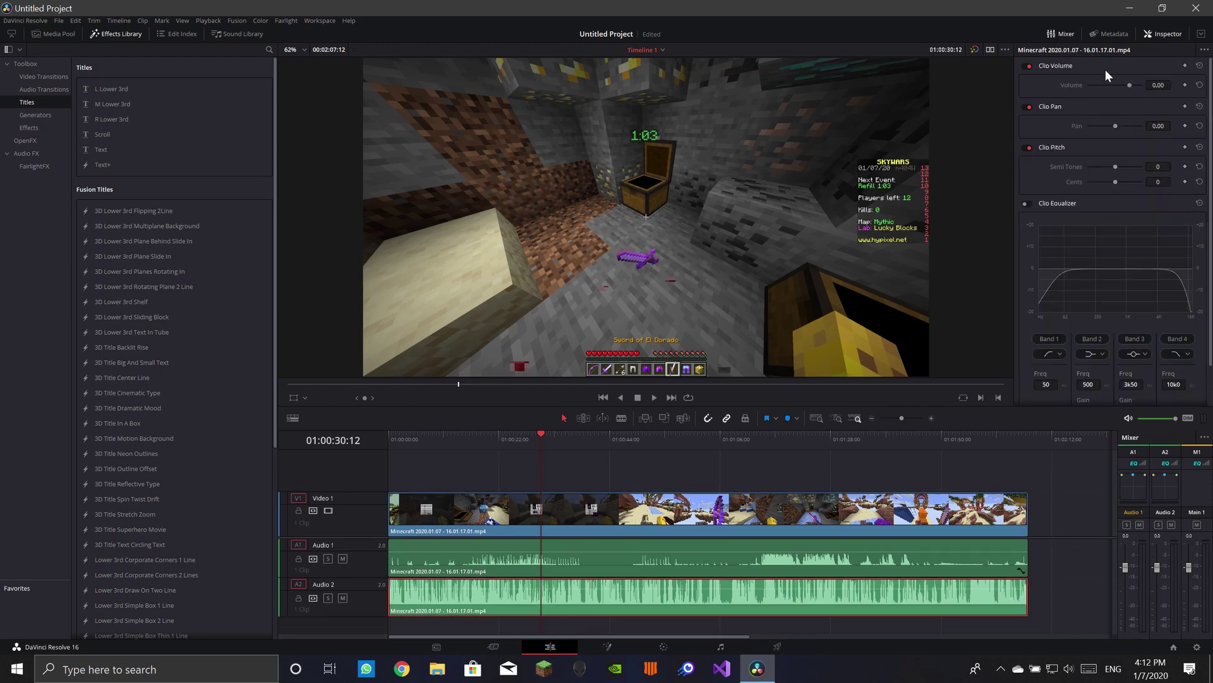
{"action": "scroll", "coordinate": [1159, 85], "scroll_direction": "down", "scroll_amount": 4}
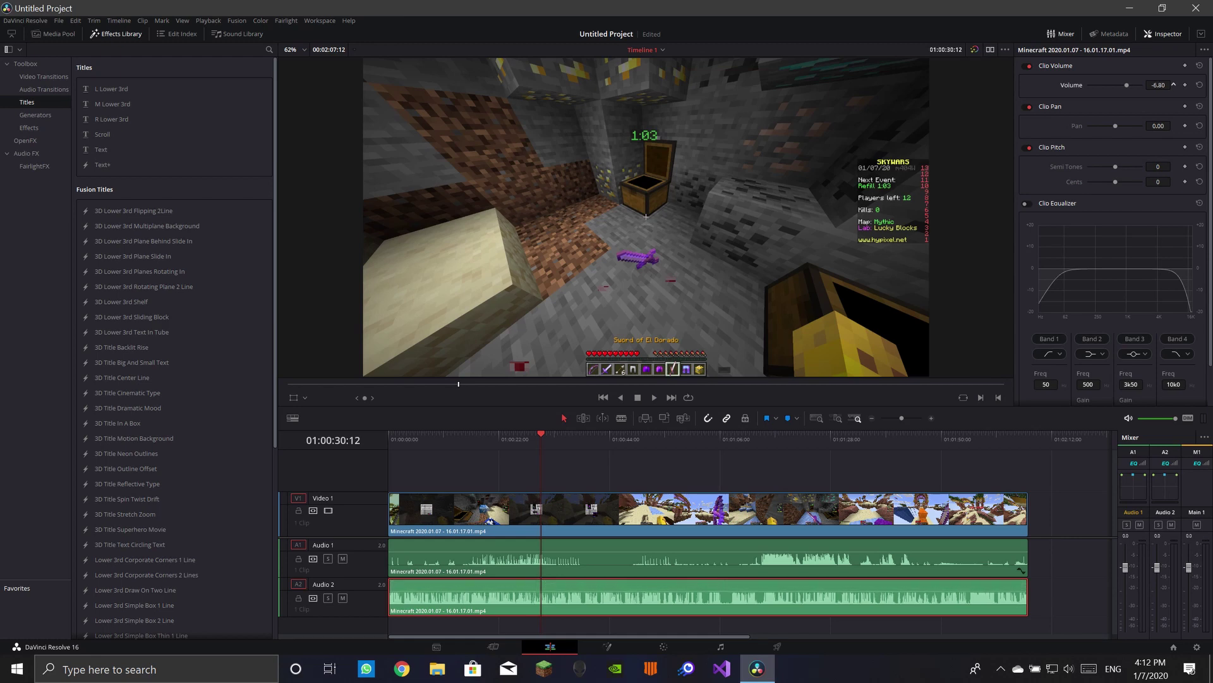
{"action": "scroll", "coordinate": [1170, 85], "scroll_direction": "up", "scroll_amount": 8}
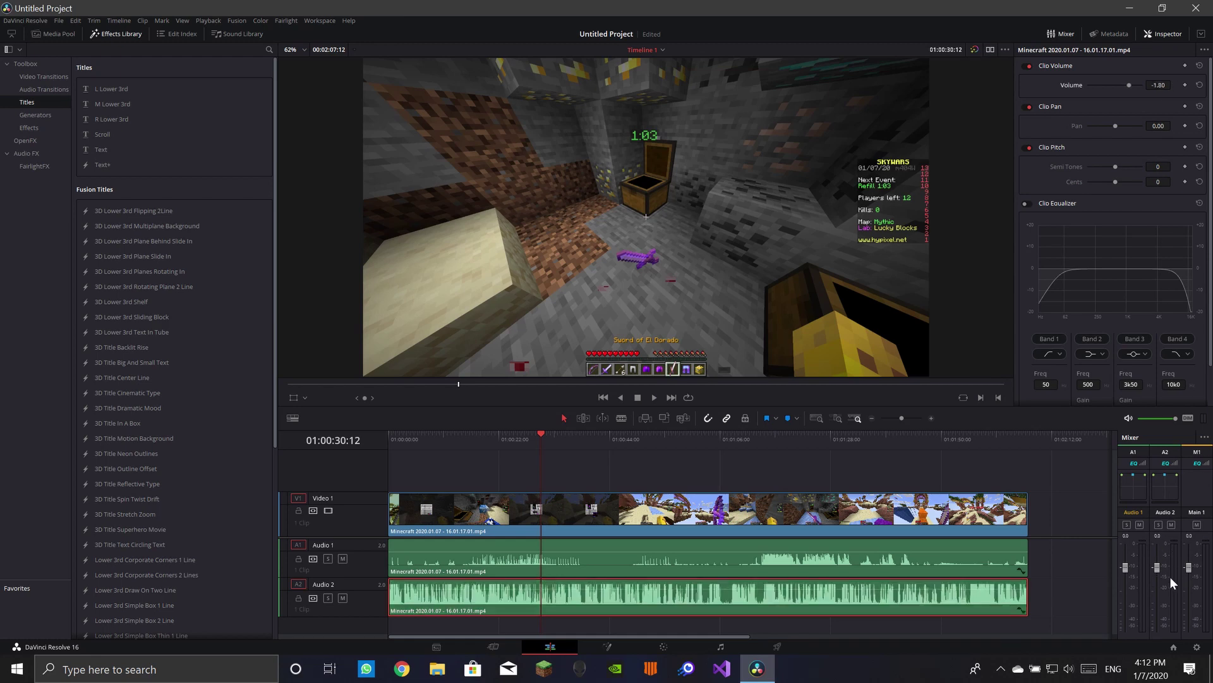
{"action": "key", "text": "space"}
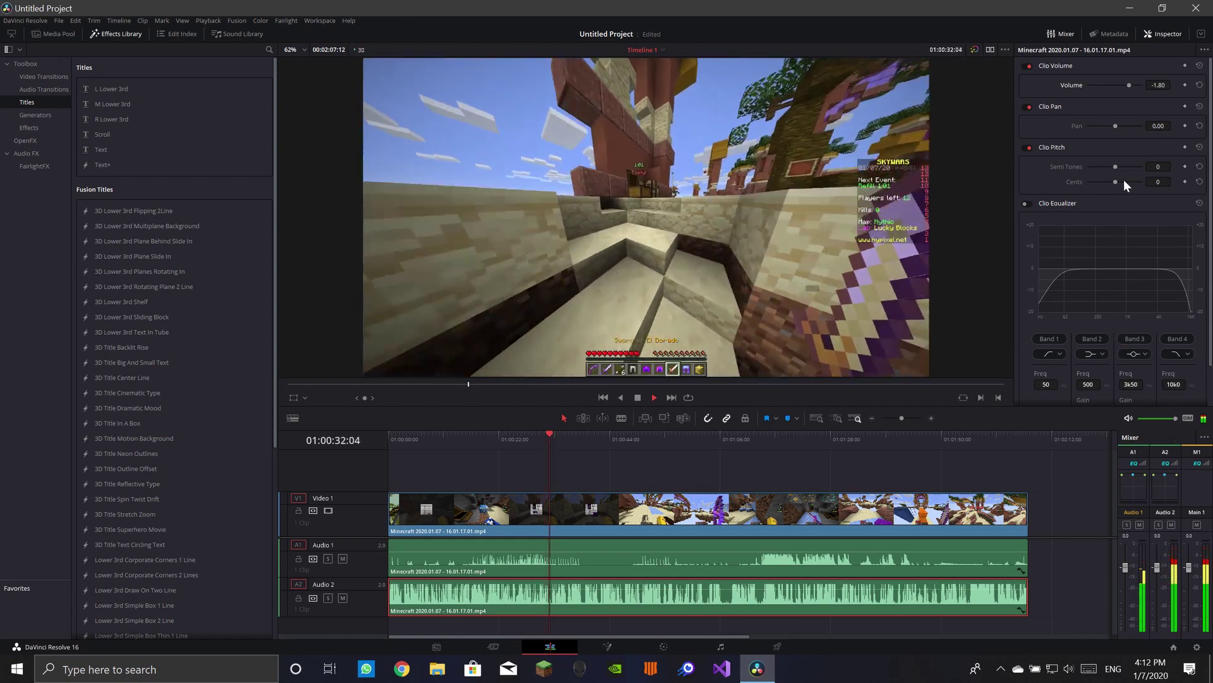
{"action": "scroll", "coordinate": [1165, 86], "scroll_direction": "down", "scroll_amount": 15}
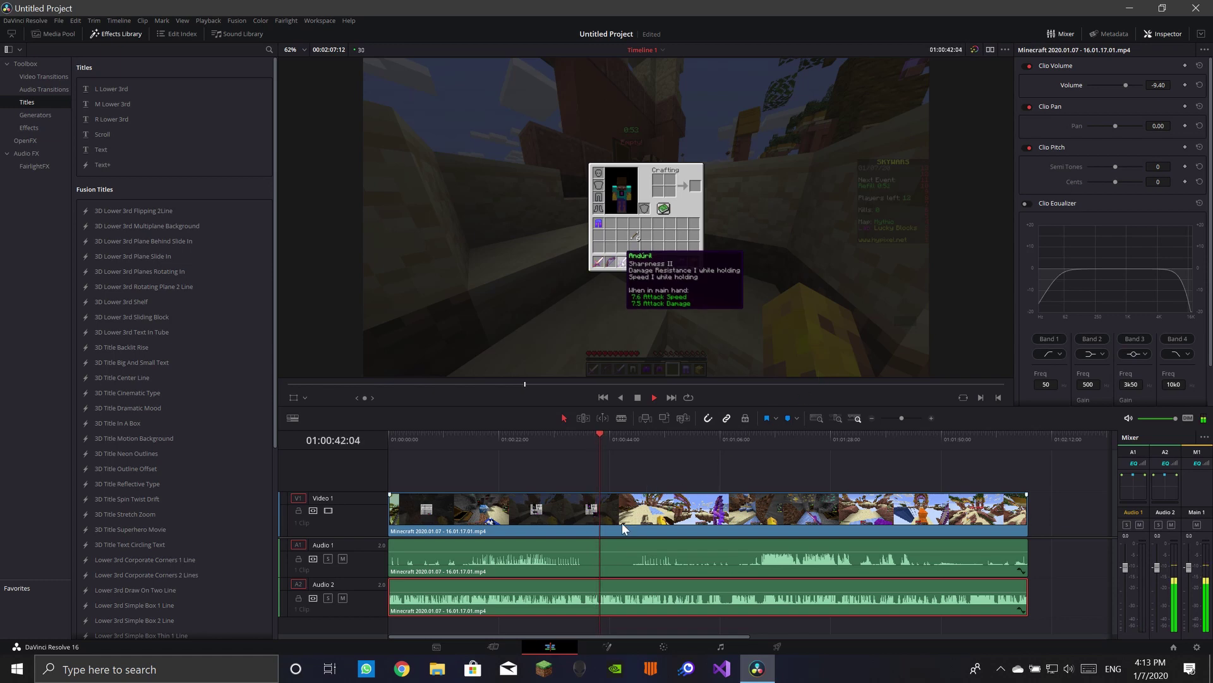
{"action": "key", "text": "space"}
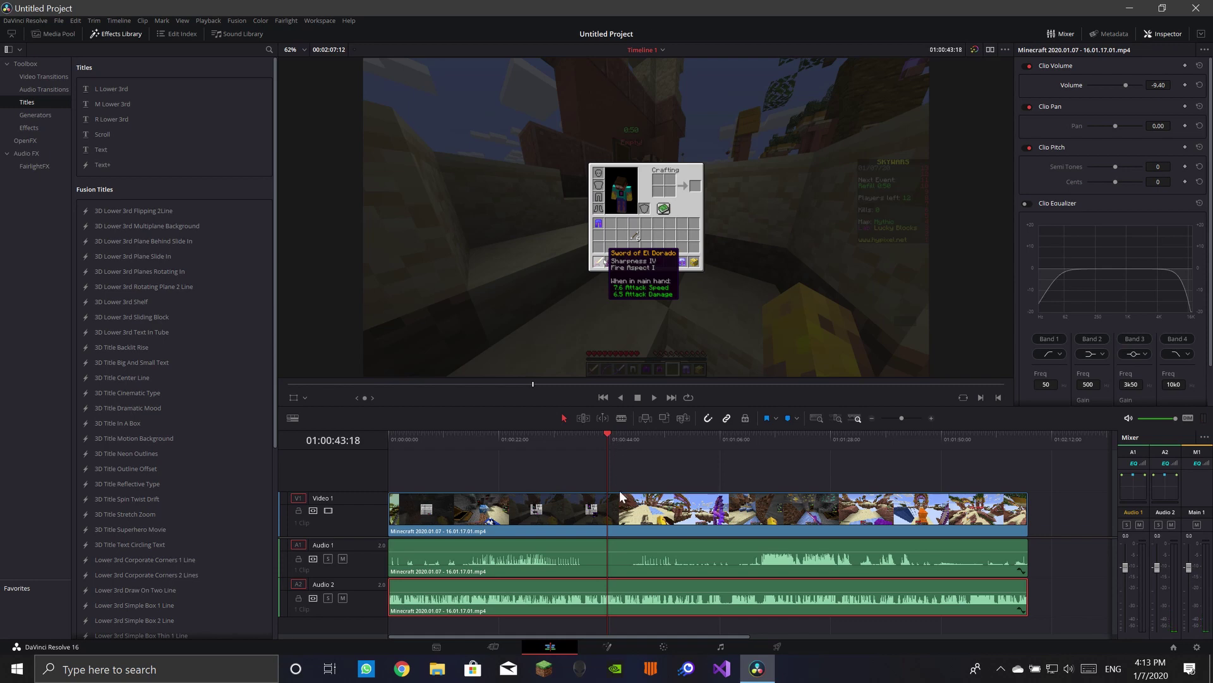
{"action": "left_click", "coordinate": [1077, 510]}
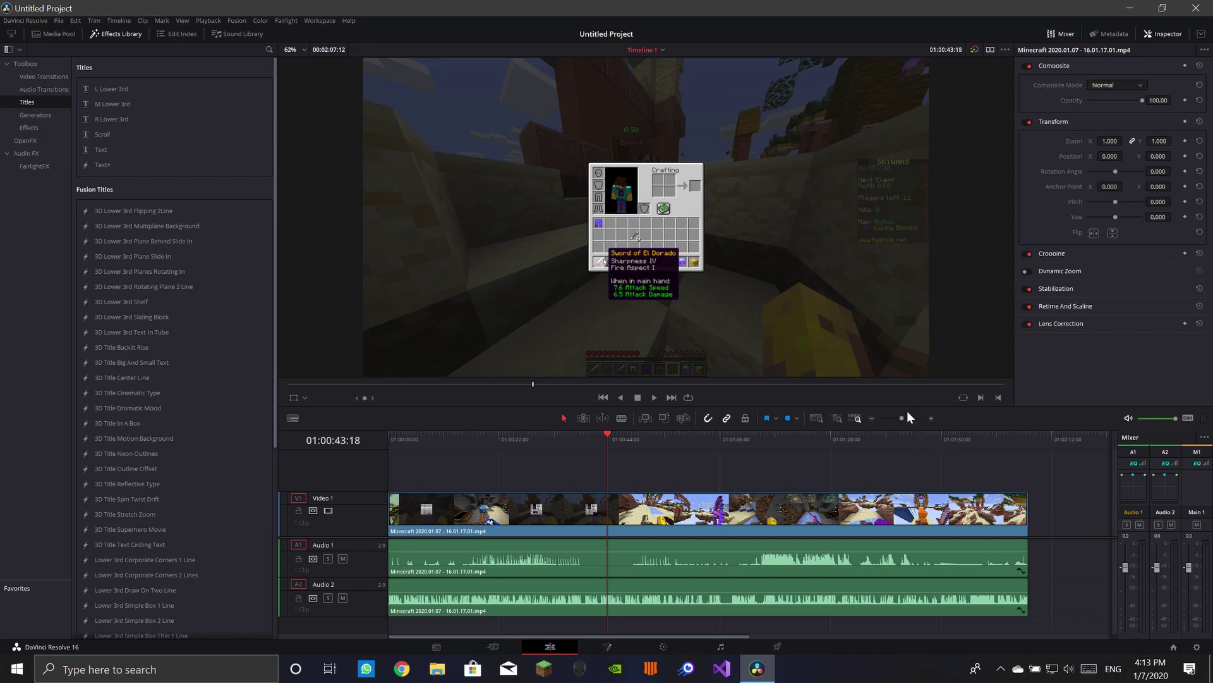
- Return the playhead to the start of the timeline and play through the first chest-looting scenes, skipping ahead
{"action": "left_click_drag", "start_coordinate": [616, 436], "coordinate": [380, 529]}
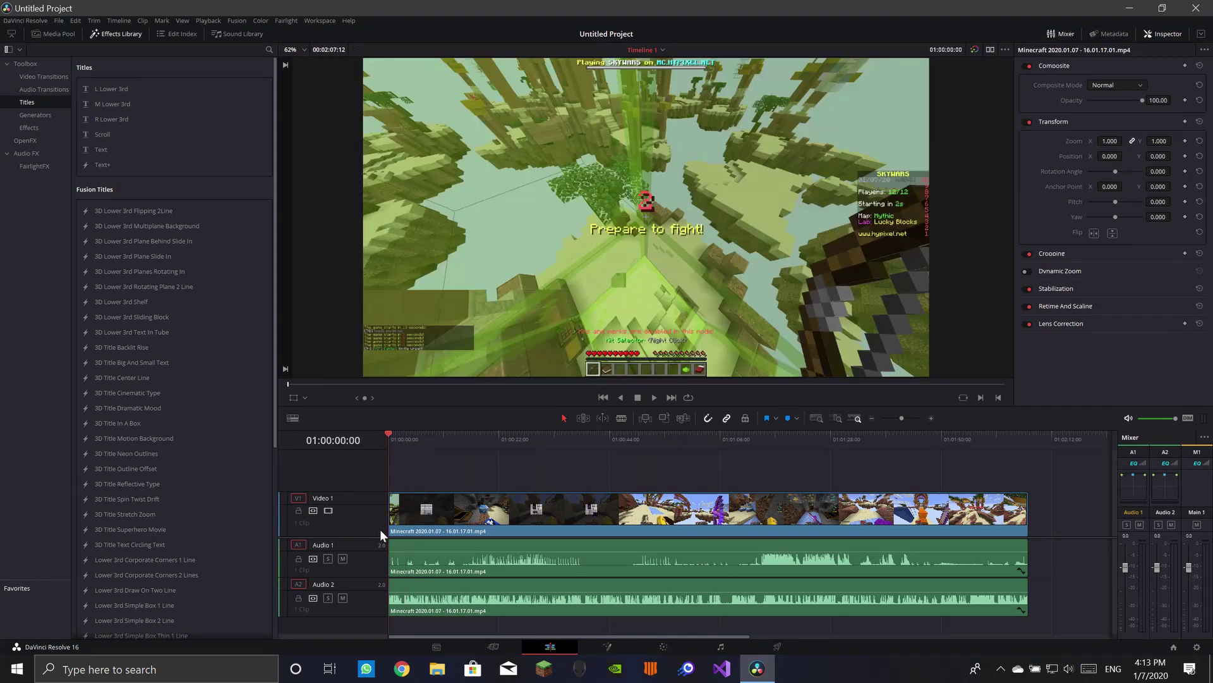
{"action": "left_click", "coordinate": [449, 507]}
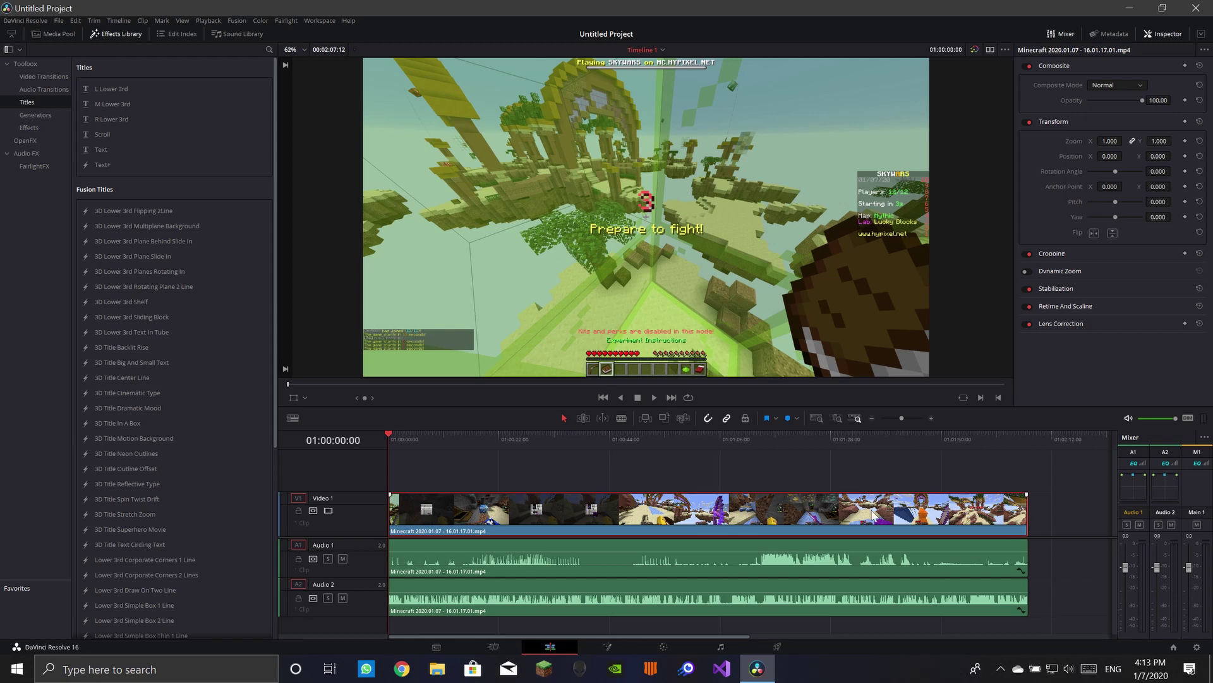
{"action": "left_click", "coordinate": [820, 458]}
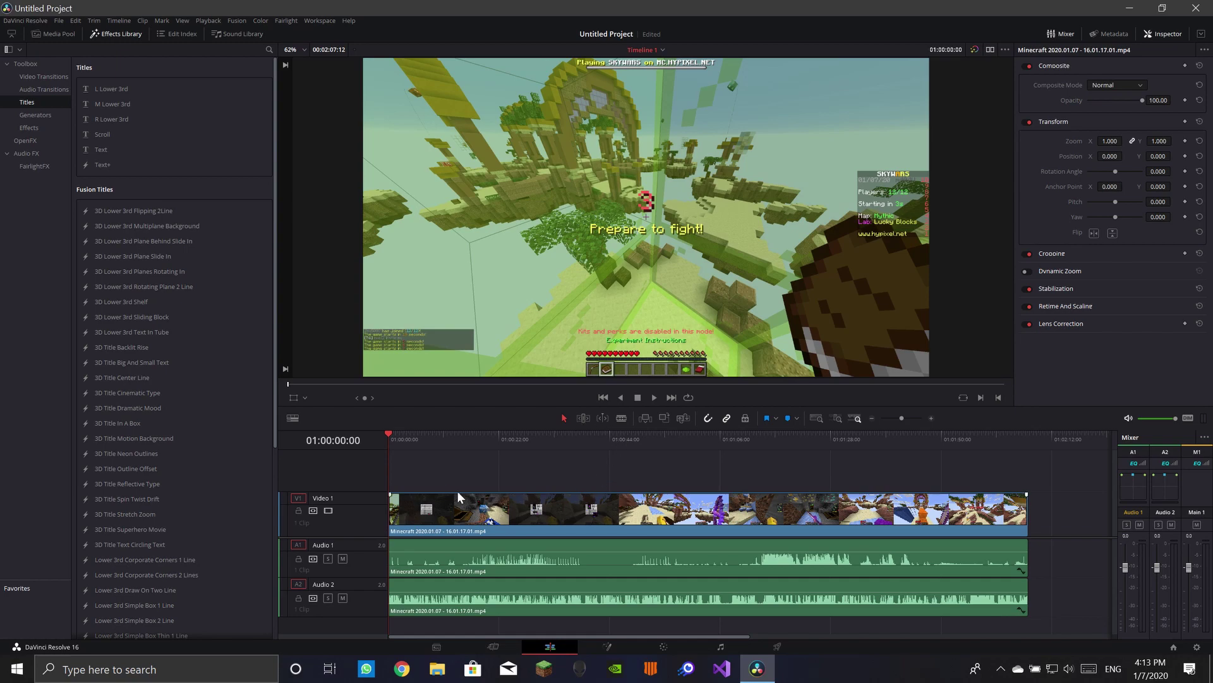
{"action": "key", "text": "space"}
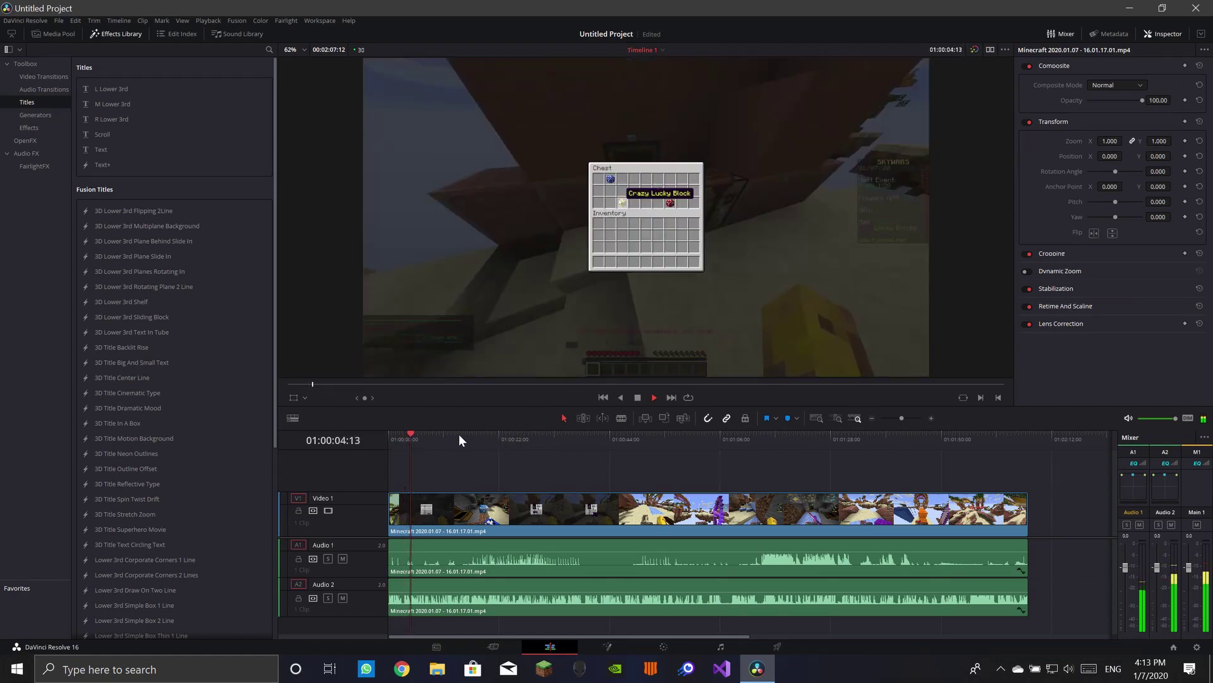
{"action": "left_click_drag", "start_coordinate": [413, 435], "coordinate": [453, 436]}
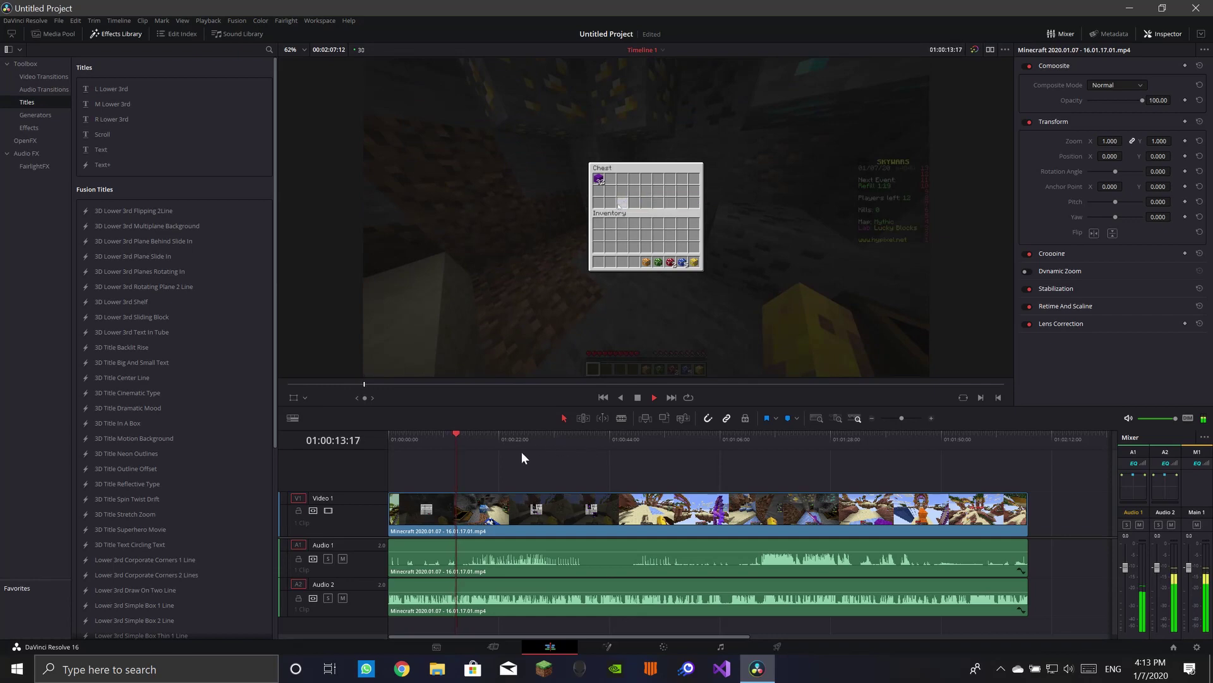
- Split the Video 1 clip with the blade at about 01:00:32, around the moment the in-game inventory opens
{"action": "left_click", "coordinate": [623, 417]}
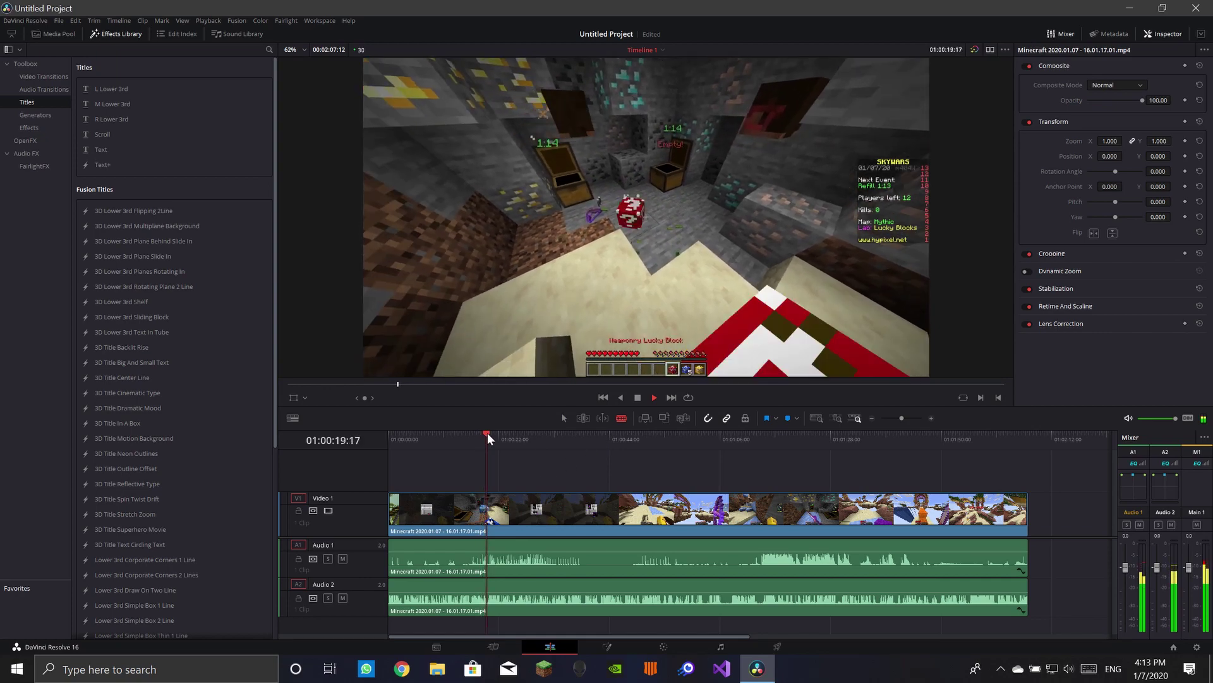
{"action": "left_click_drag", "start_coordinate": [487, 433], "coordinate": [545, 435]}
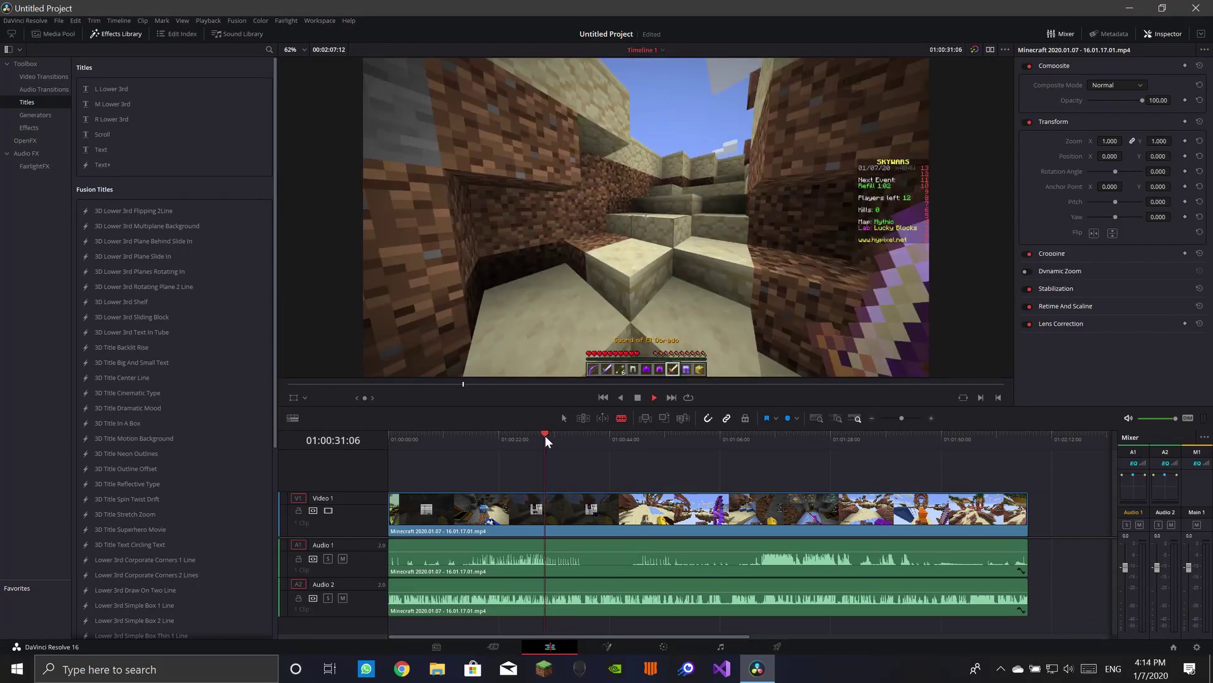
{"action": "key", "text": "space"}
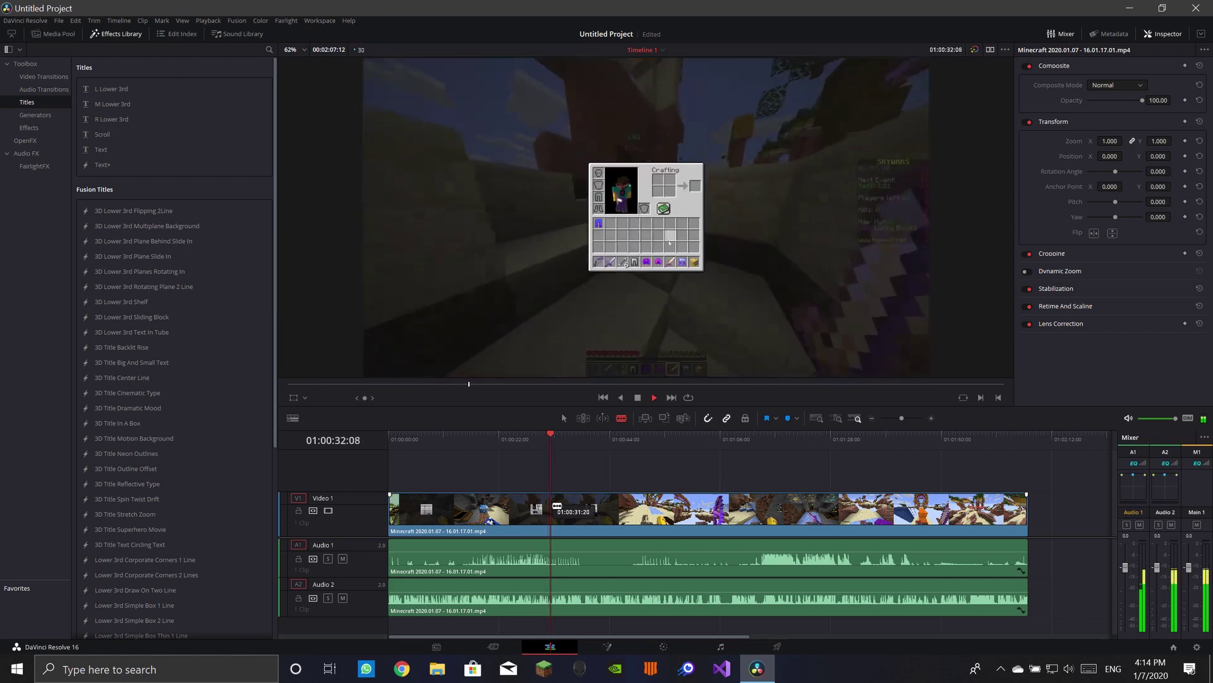
{"action": "key", "text": "space"}
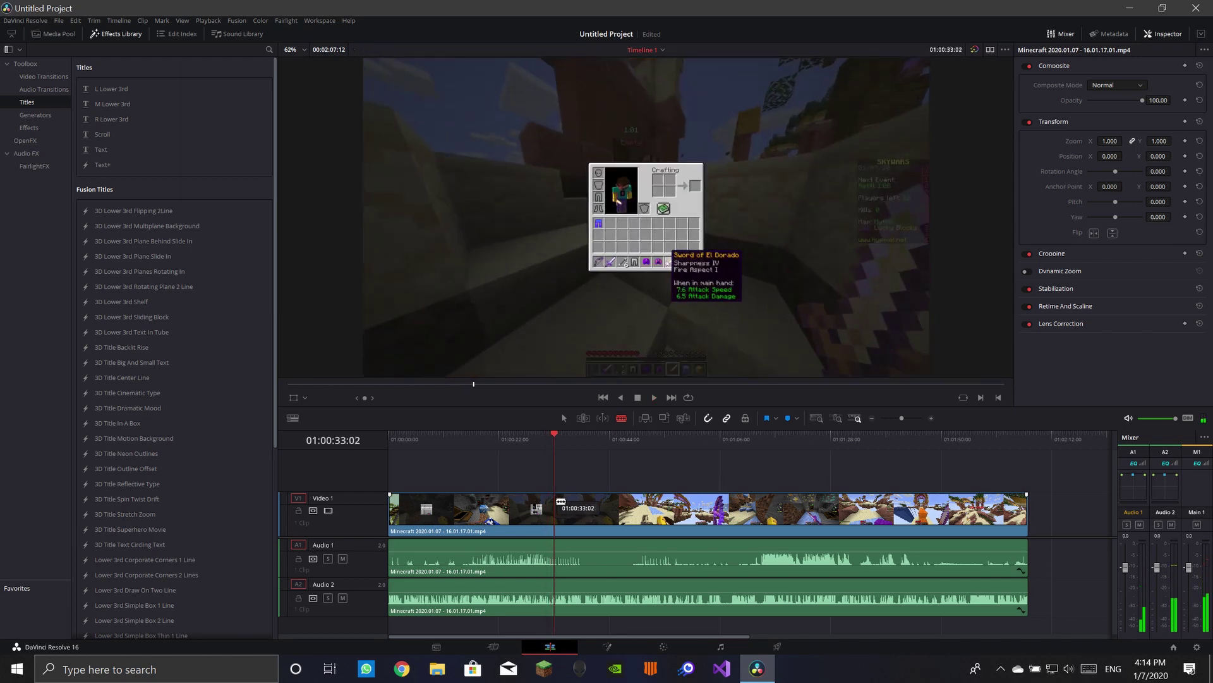
{"action": "left_click", "coordinate": [553, 445]}
{"action": "left_click_drag", "start_coordinate": [553, 445], "coordinate": [549, 445]}
{"action": "left_click", "coordinate": [550, 507]}
- Play on past the inventory scene and split the Video 1 clip again at 01:00:48:17
{"action": "key", "text": "space"}
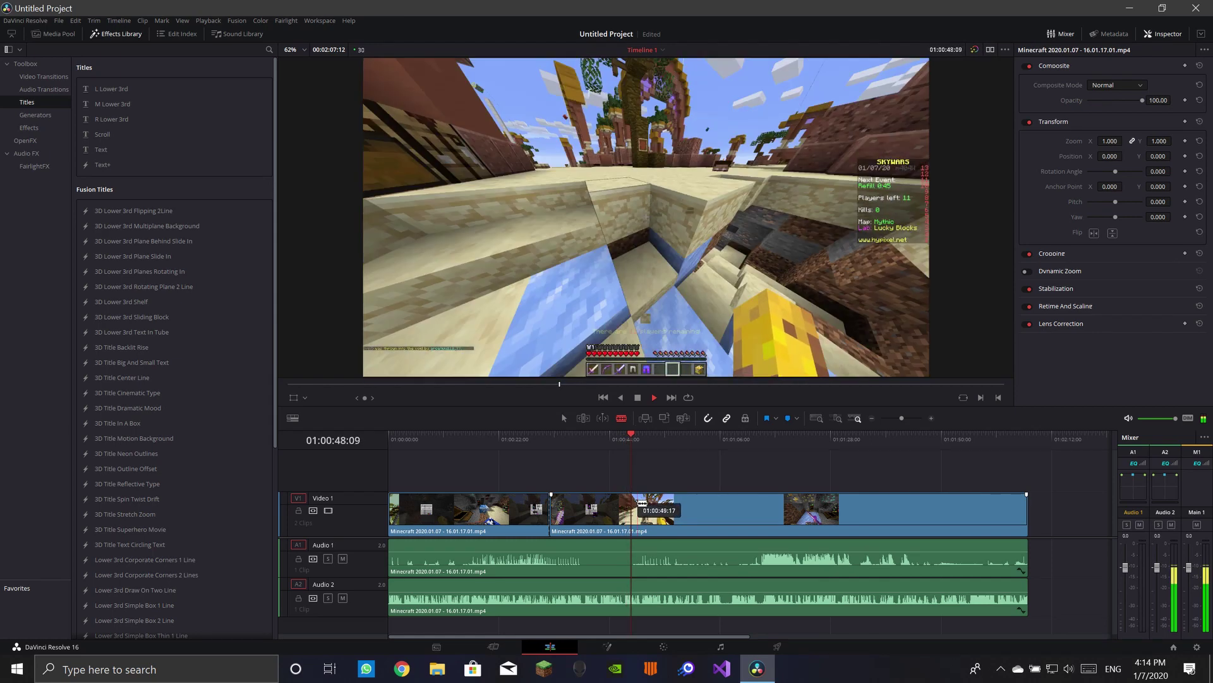
{"action": "key", "text": "space"}
{"action": "left_click", "coordinate": [633, 505]}
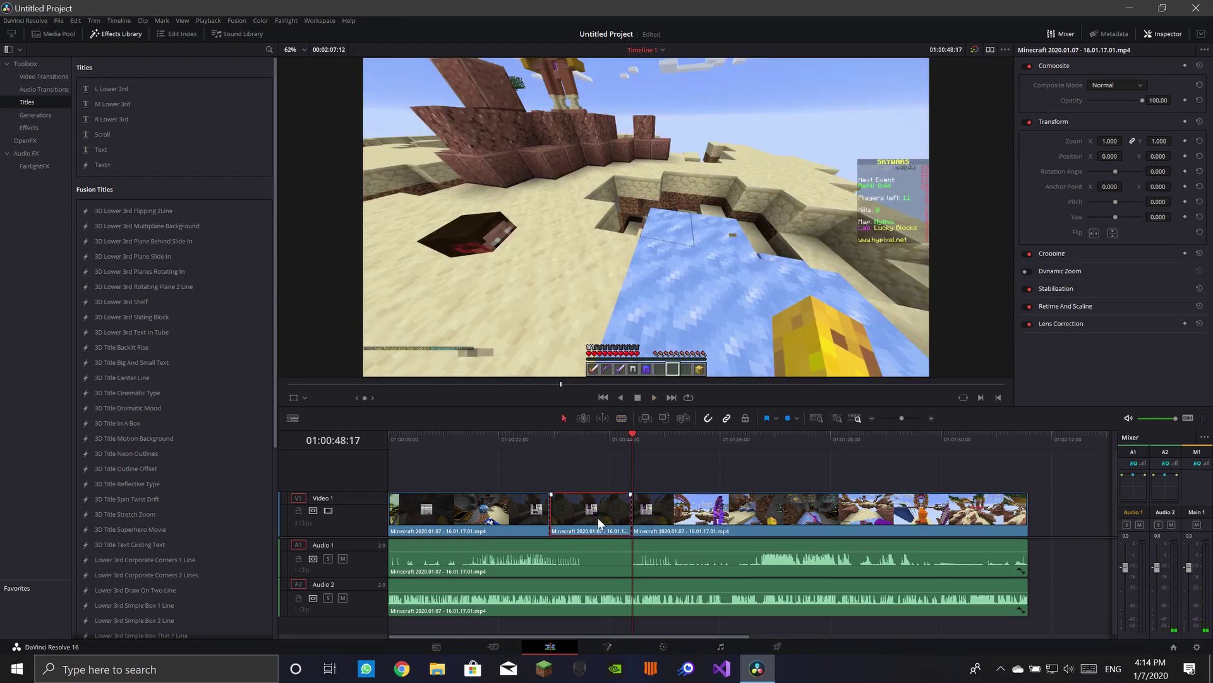
- Split the Audio 1 and Audio 2 clips with the blade at the same two points as the Video 1 cuts
{"action": "left_click", "coordinate": [619, 418]}
{"action": "left_click", "coordinate": [551, 551]}
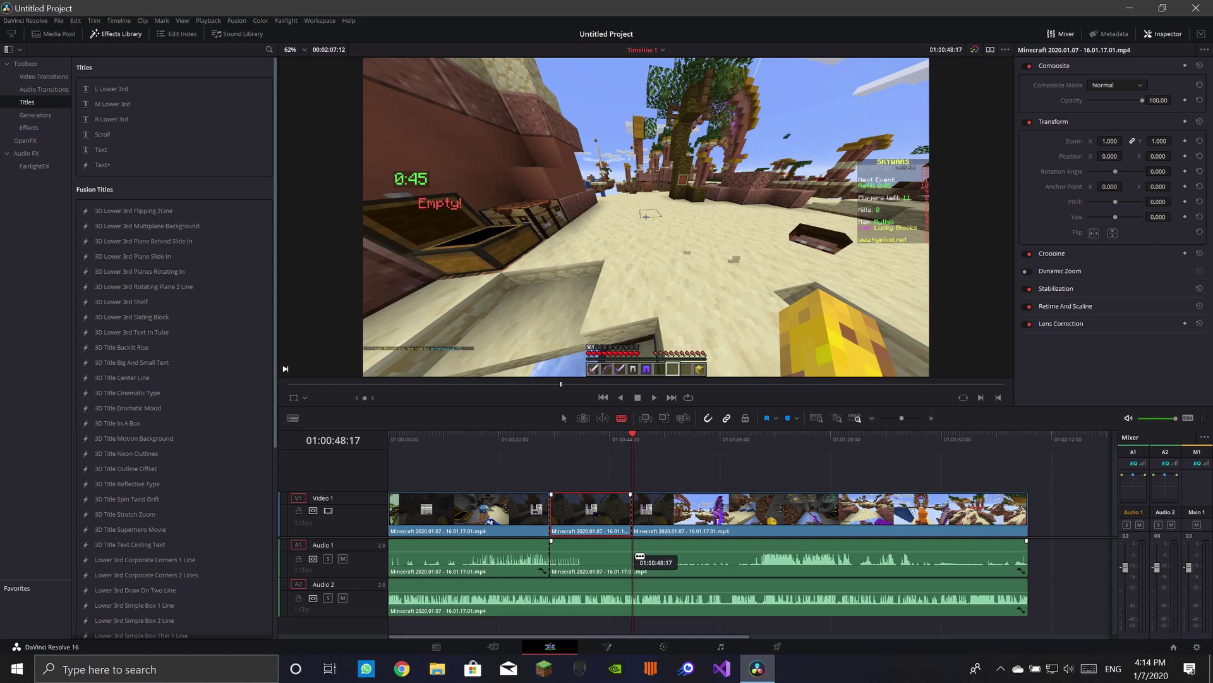
{"action": "left_click", "coordinate": [632, 556]}
{"action": "left_click", "coordinate": [630, 599]}
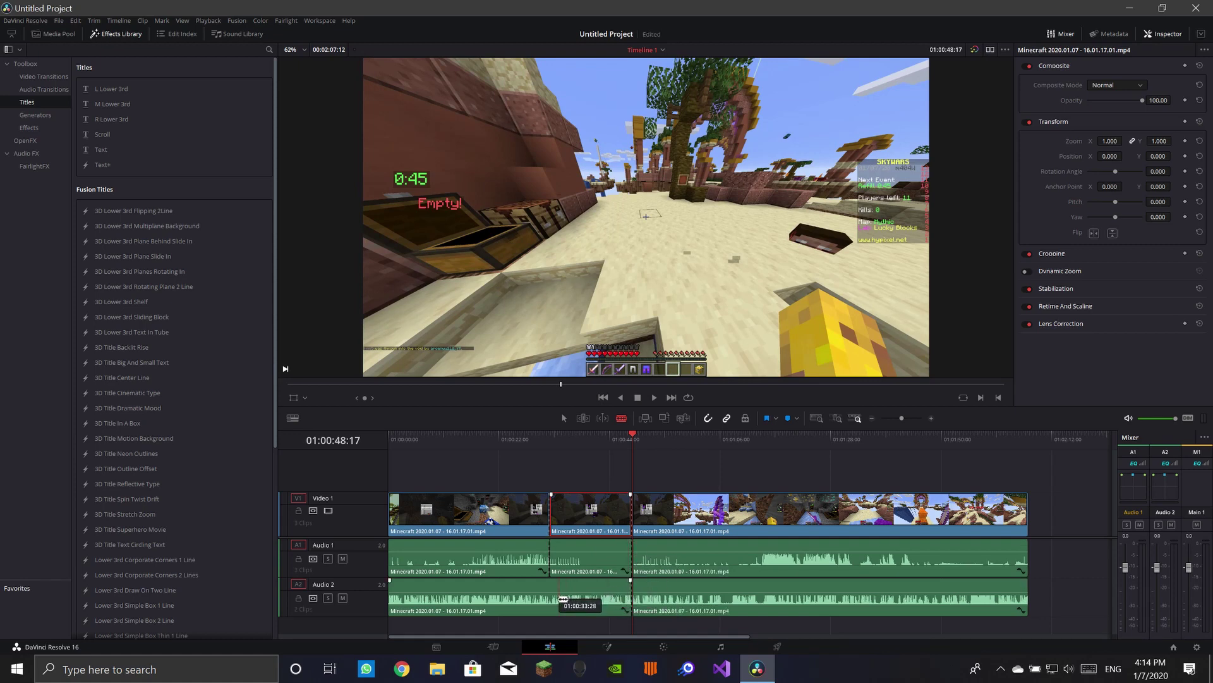
{"action": "left_click", "coordinate": [550, 599]}
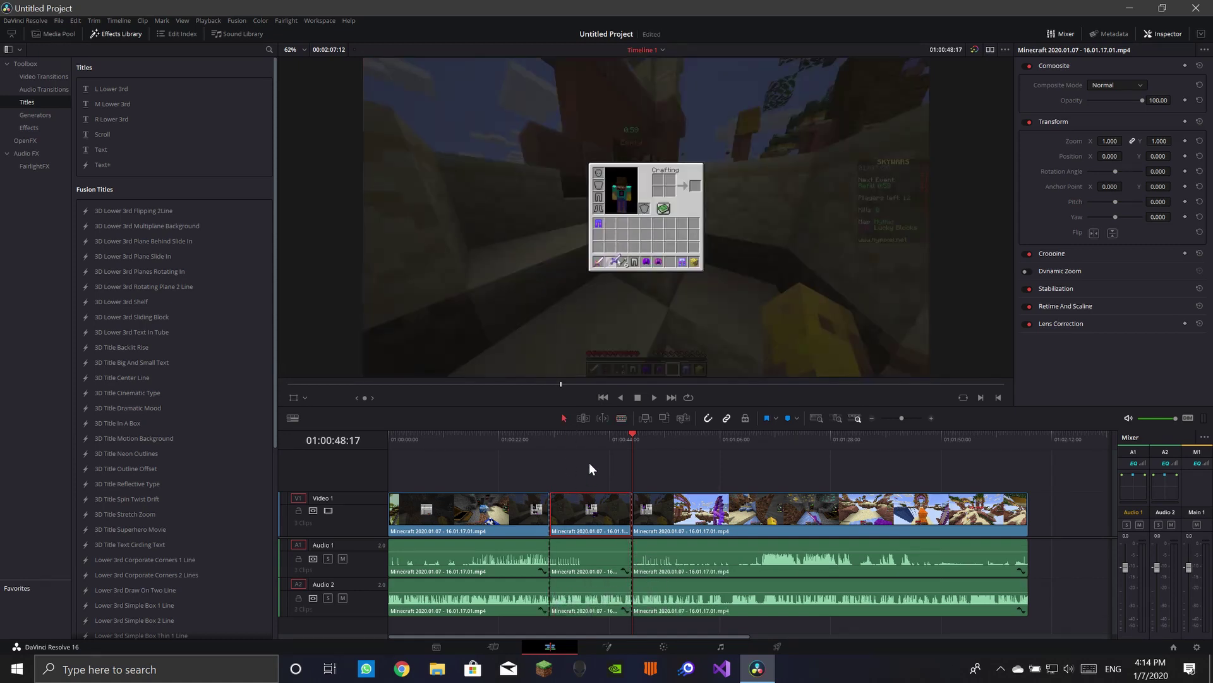
- Delete the inventory section from the video and both audio tracks, and move the remaining clips back against the first section
{"action": "key", "text": "Delete"}
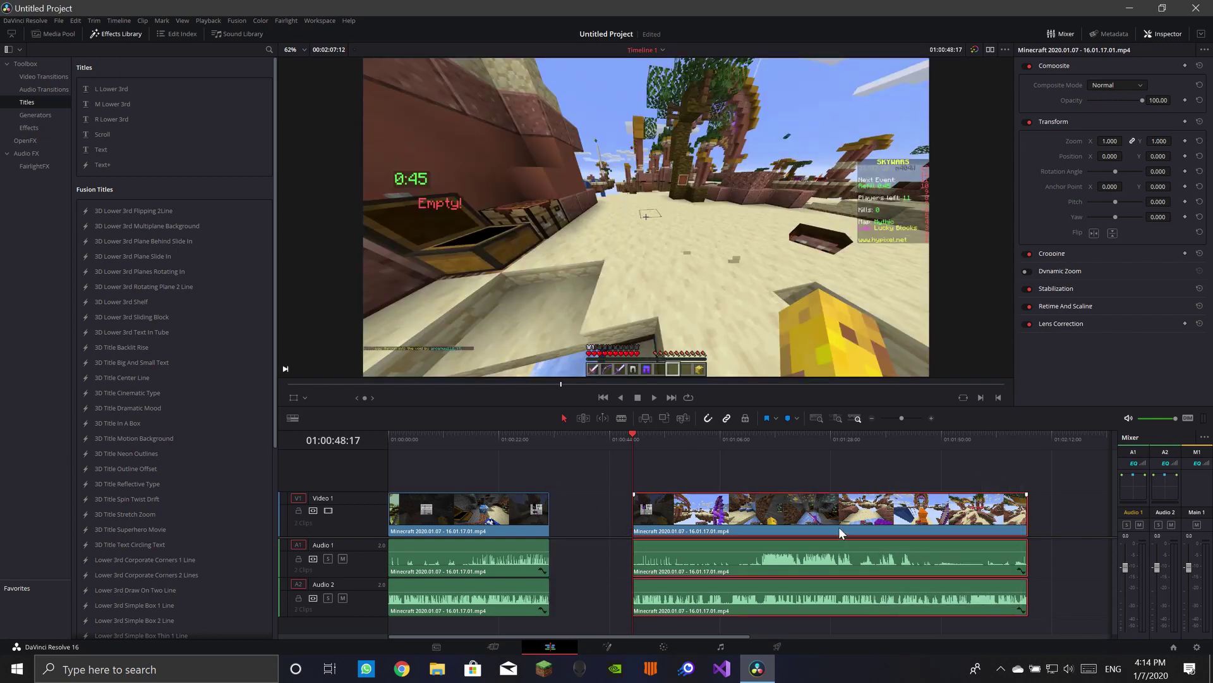
{"action": "left_click_drag", "start_coordinate": [840, 525], "coordinate": [759, 506]}
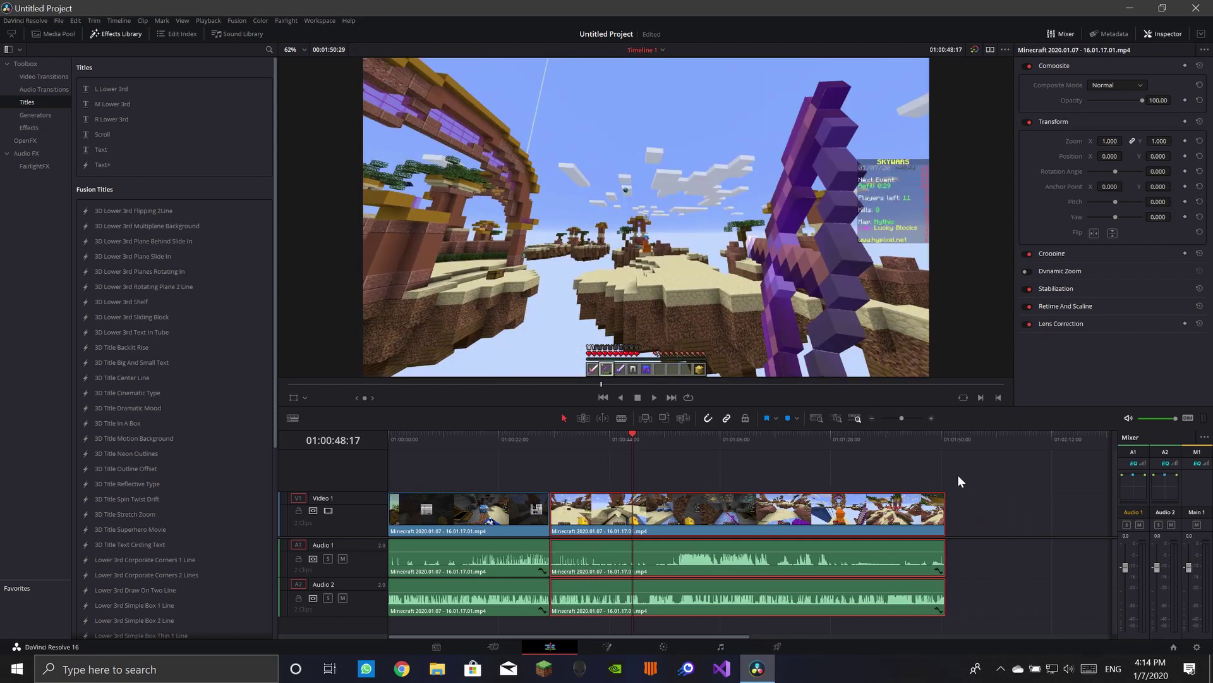
- Link the second section's Video 1, Audio 1 and Audio 2 clips together
{"action": "left_click_drag", "start_coordinate": [957, 475], "coordinate": [578, 609]}
{"action": "right_click", "coordinate": [646, 506]}
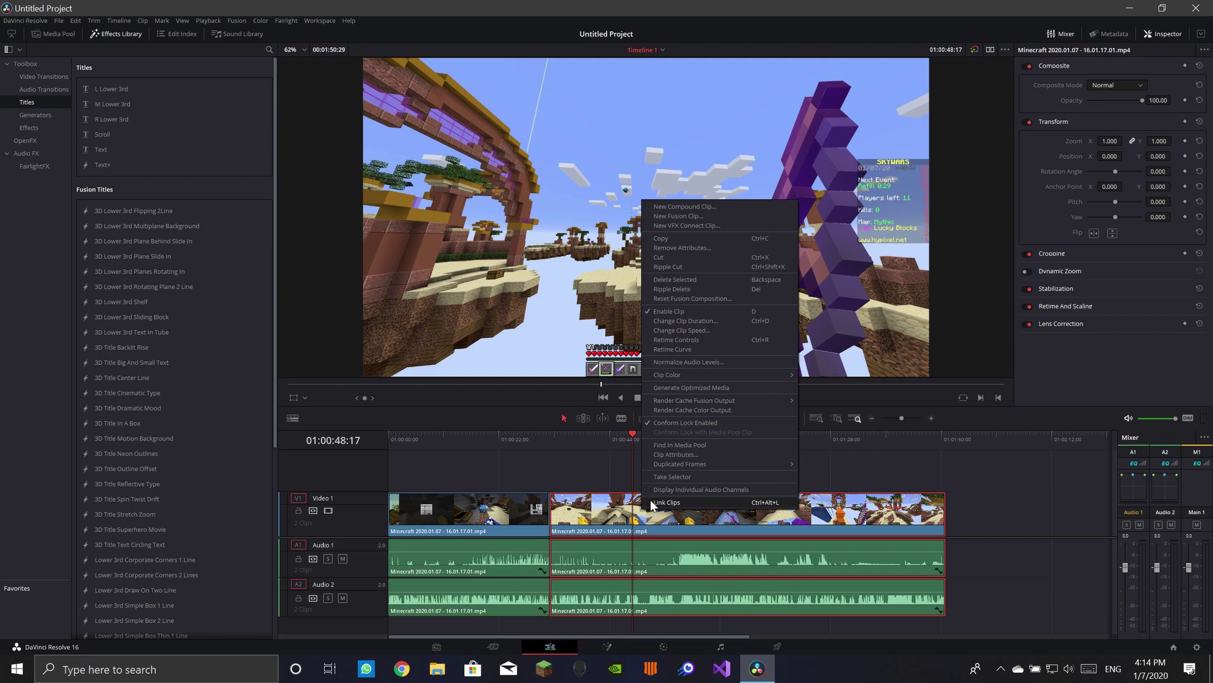
{"action": "left_click", "coordinate": [651, 501]}
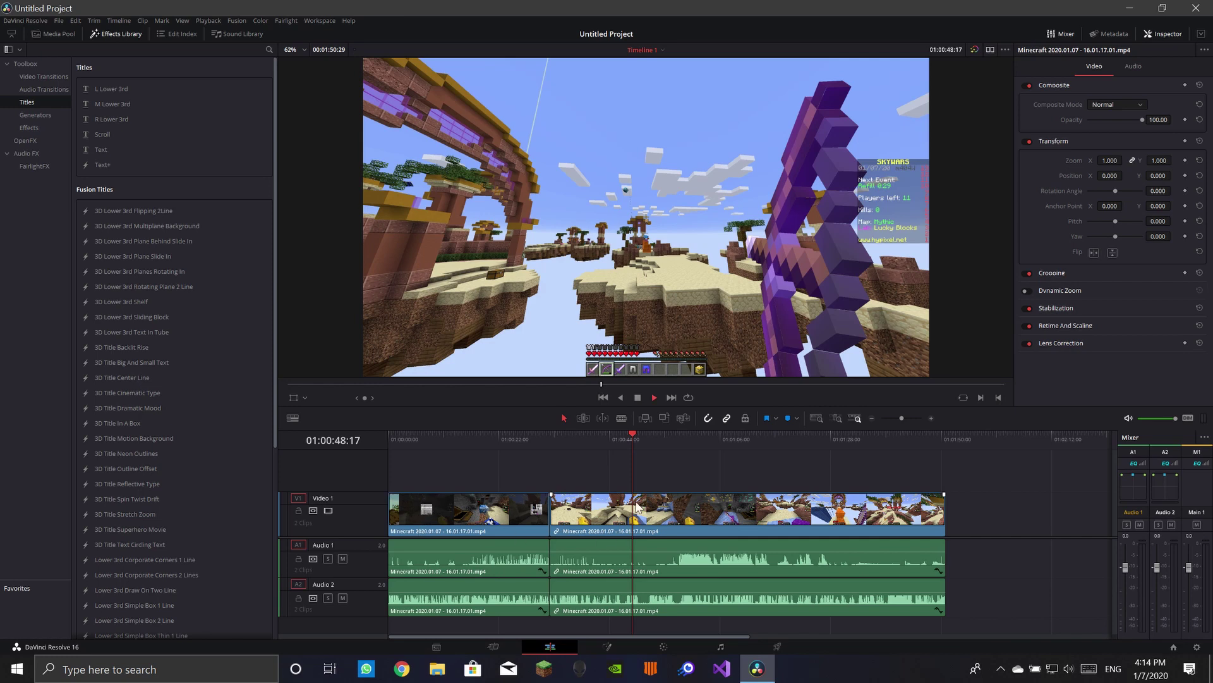
- Play the joined footage from 01:00:48:17, skip ahead to about 01:00:58, and return the playhead to the start
{"action": "key", "text": "space"}
{"action": "left_click", "coordinate": [685, 442]}
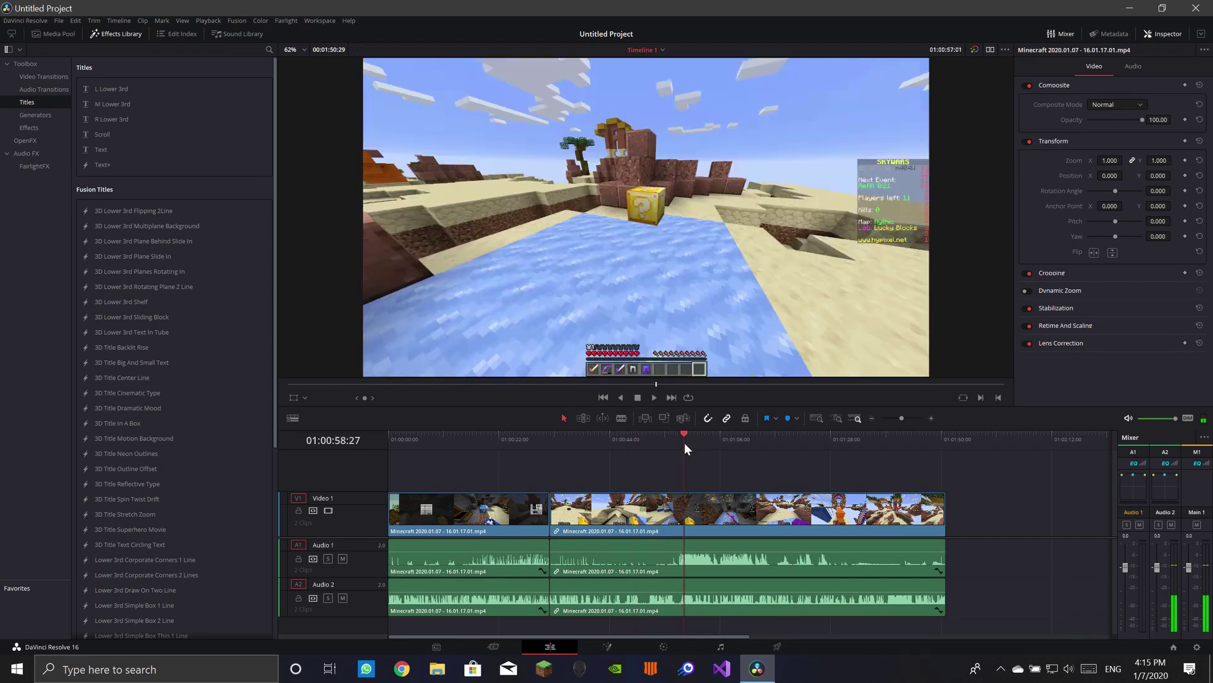
{"action": "left_click_drag", "start_coordinate": [684, 443], "coordinate": [385, 434]}
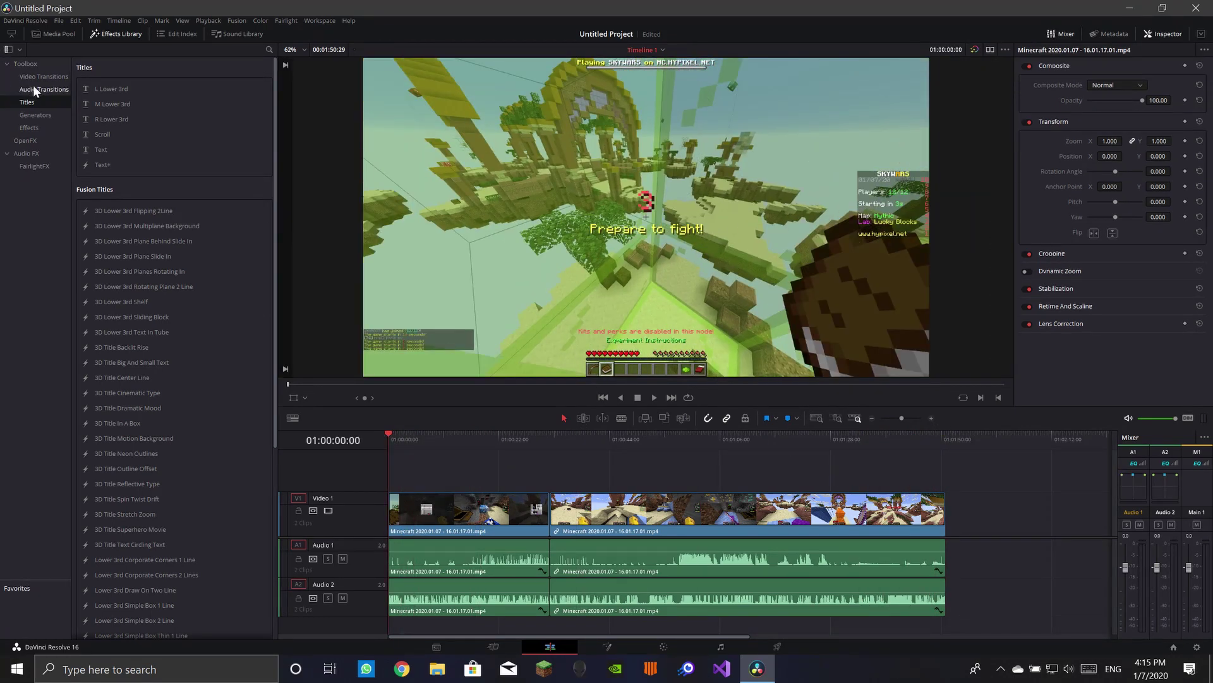
- Add a Blur Dissolve video transition at the cut between the two Video 1 clips
{"action": "left_click", "coordinate": [34, 89]}
{"action": "left_click", "coordinate": [36, 78]}
{"action": "left_click", "coordinate": [30, 101]}
{"action": "left_click", "coordinate": [50, 76]}
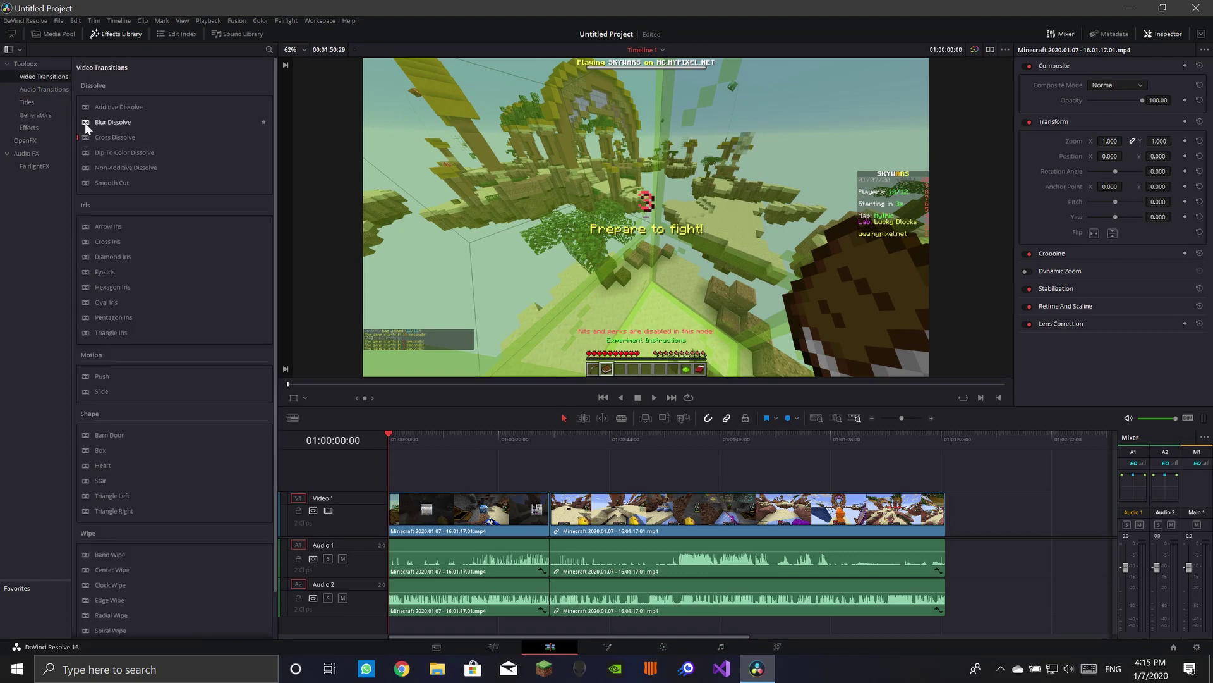
{"action": "left_click", "coordinate": [90, 122]}
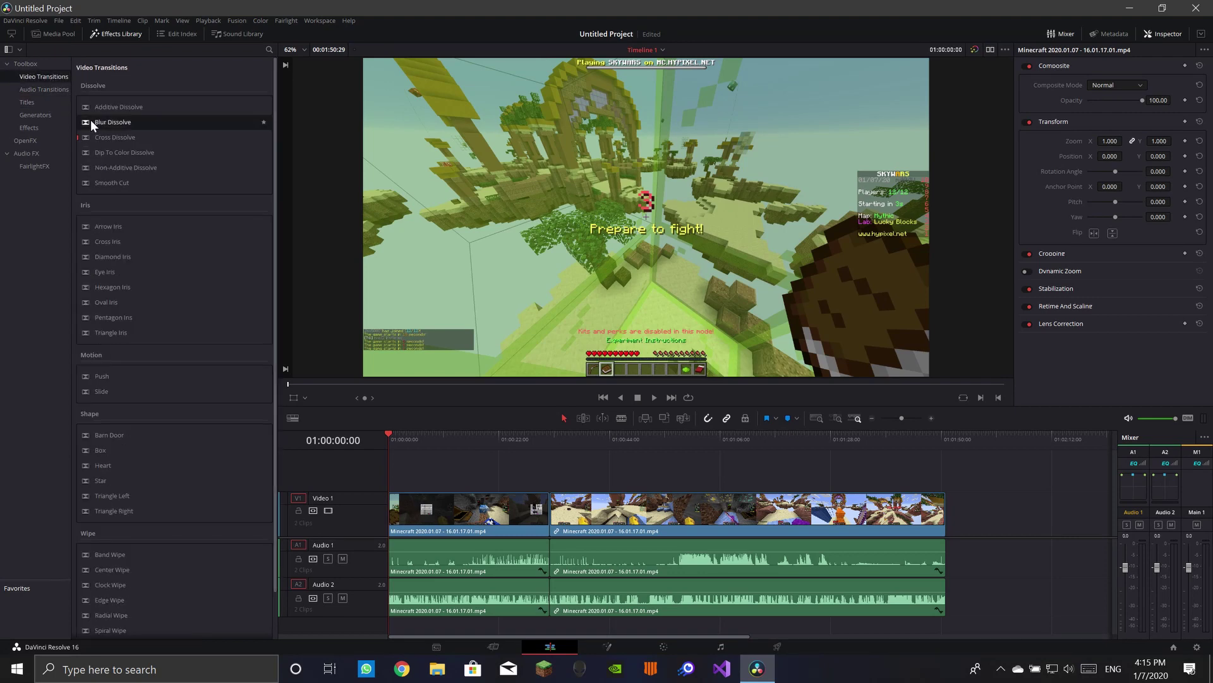
{"action": "left_click_drag", "start_coordinate": [412, 521], "coordinate": [555, 513]}
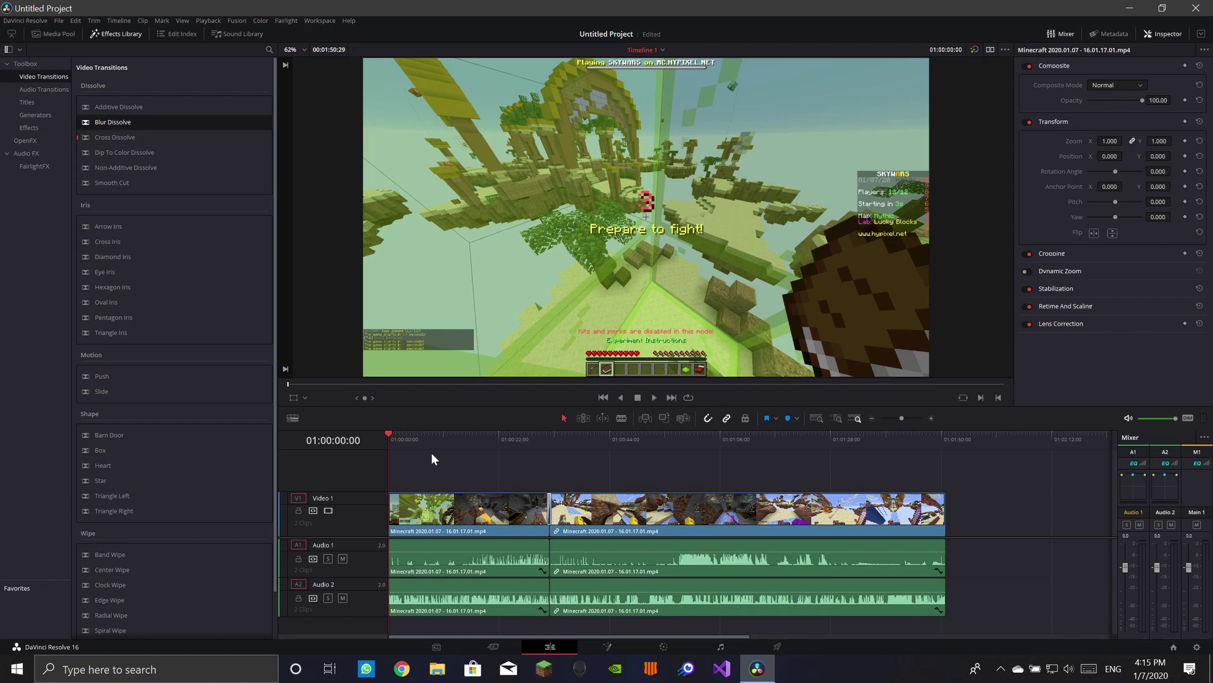
- Play through the transition at the Video 1 cut and return the playhead to the timeline start
{"action": "left_click_drag", "start_coordinate": [397, 435], "coordinate": [542, 450]}
{"action": "key", "text": "space"}
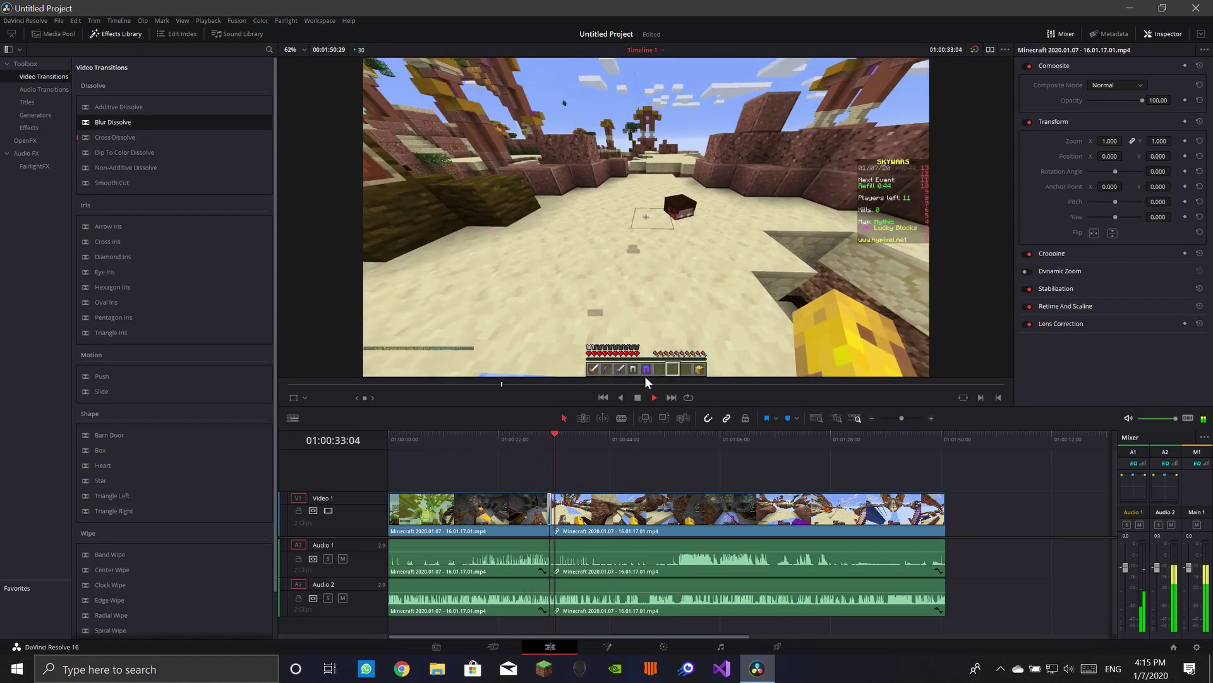
{"action": "left_click_drag", "start_coordinate": [568, 435], "coordinate": [388, 424]}
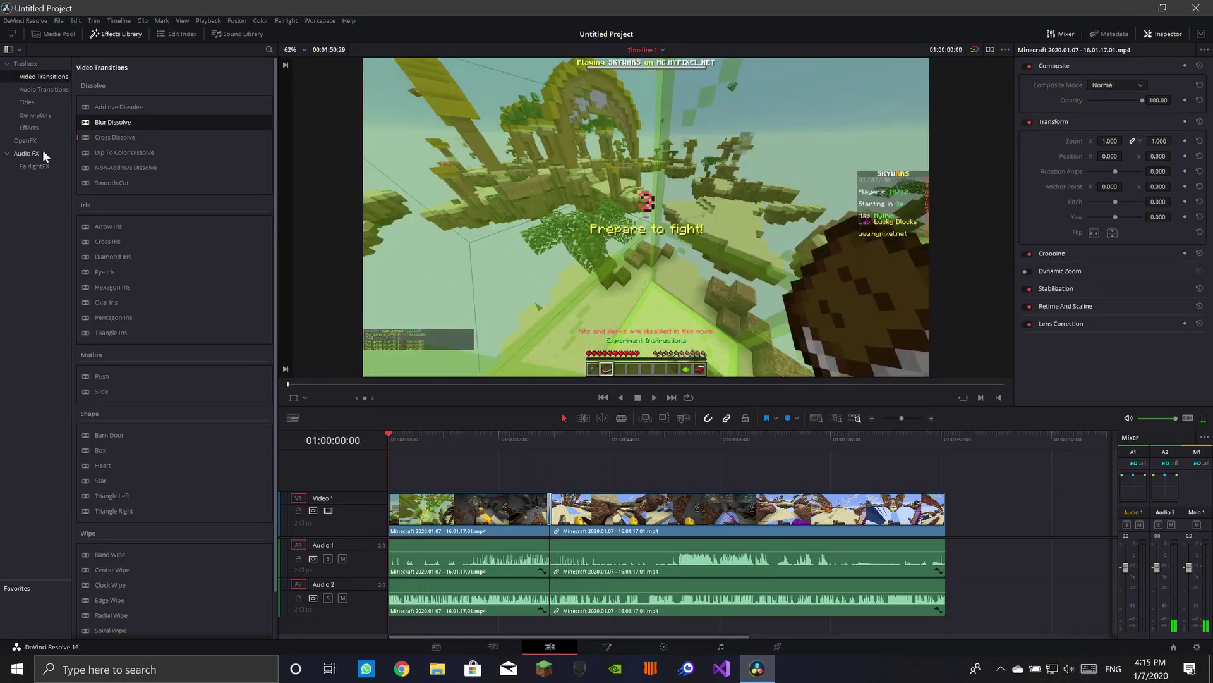
- Try a basic Text title above the start of the footage, clear its text and delete it
{"action": "left_click", "coordinate": [27, 102]}
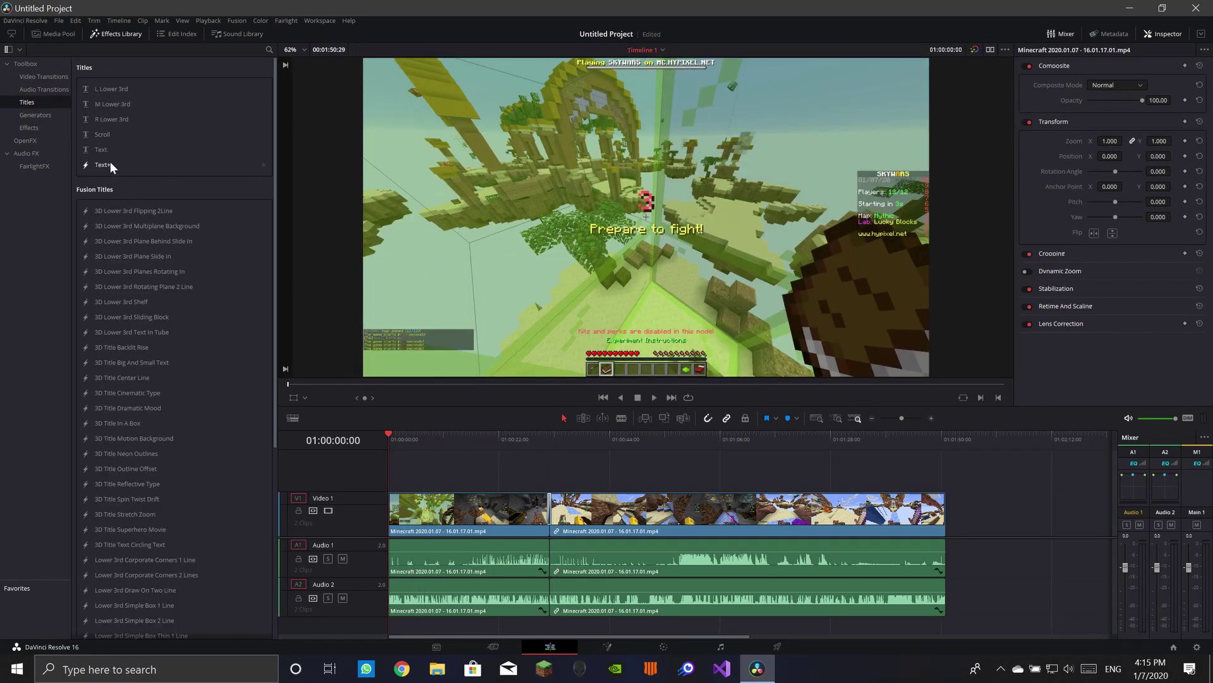
{"action": "left_click_drag", "start_coordinate": [101, 145], "coordinate": [392, 471]}
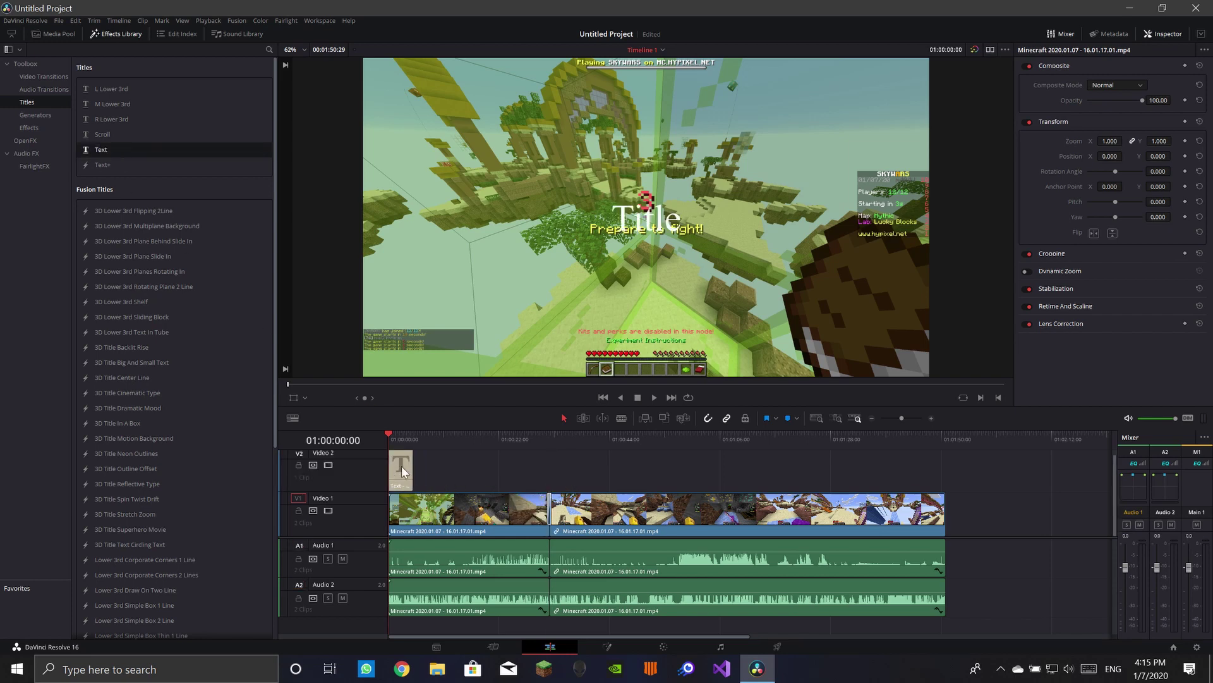
{"action": "left_click", "coordinate": [402, 471]}
{"action": "double_click", "coordinate": [1041, 111]}
{"action": "key", "text": "BackSpace"}
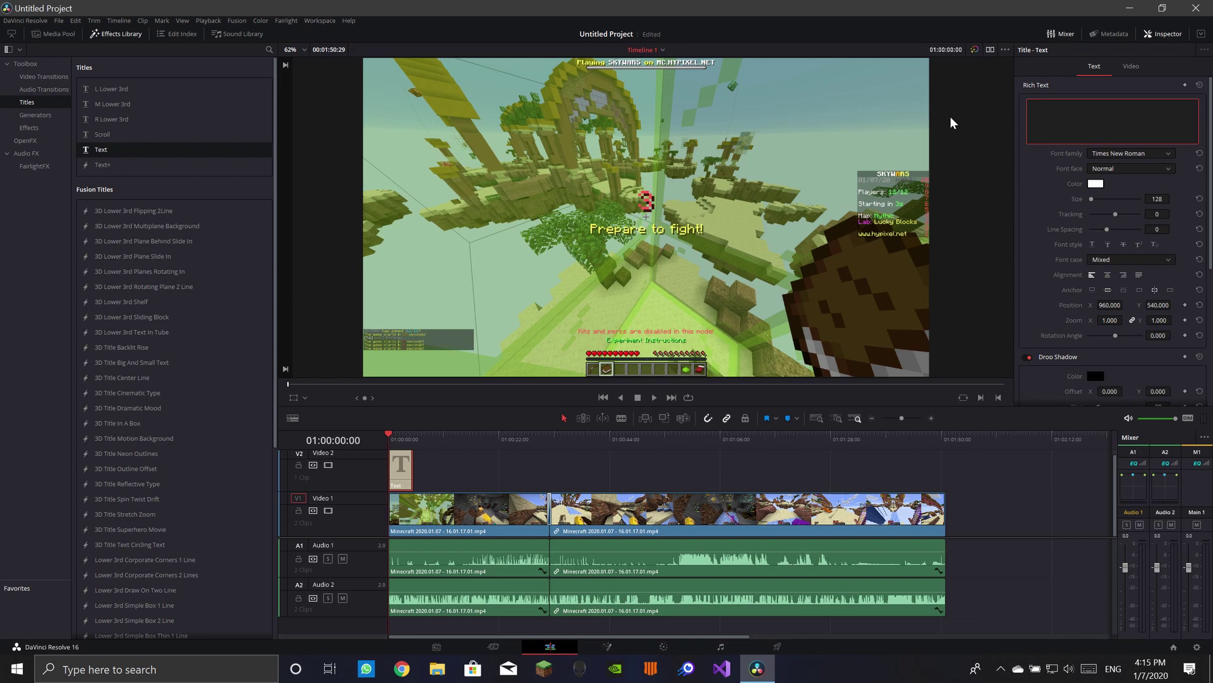
{"action": "left_click", "coordinate": [399, 478]}
{"action": "key", "text": "Delete"}
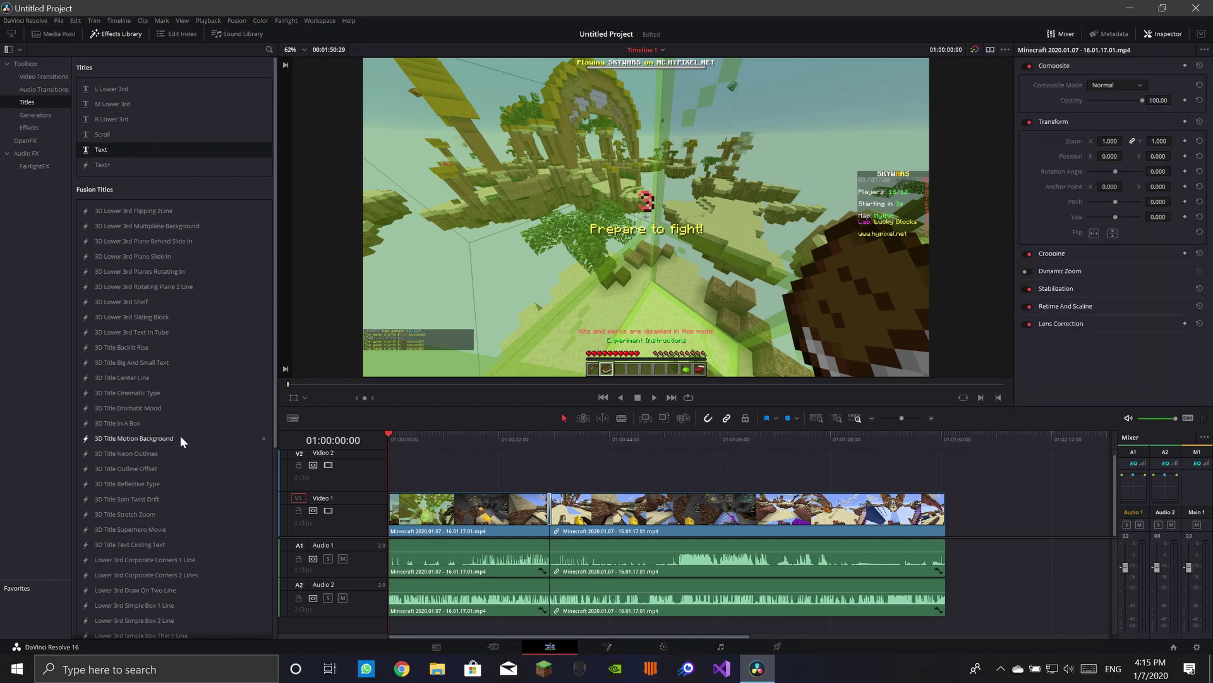
- Place the 3D Title Motion Background title on Video 2 at the timeline start and preview its animation
{"action": "left_click_drag", "start_coordinate": [180, 438], "coordinate": [397, 475]}
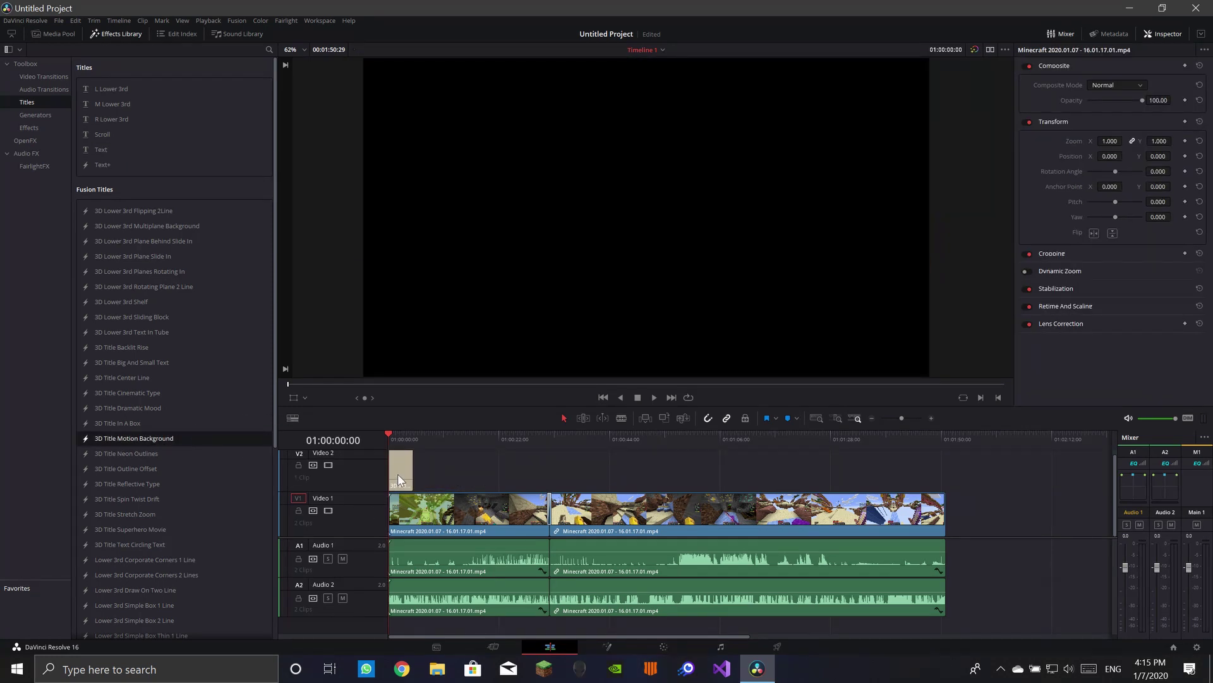
{"action": "left_click", "coordinate": [397, 474]}
{"action": "key", "text": "space"}
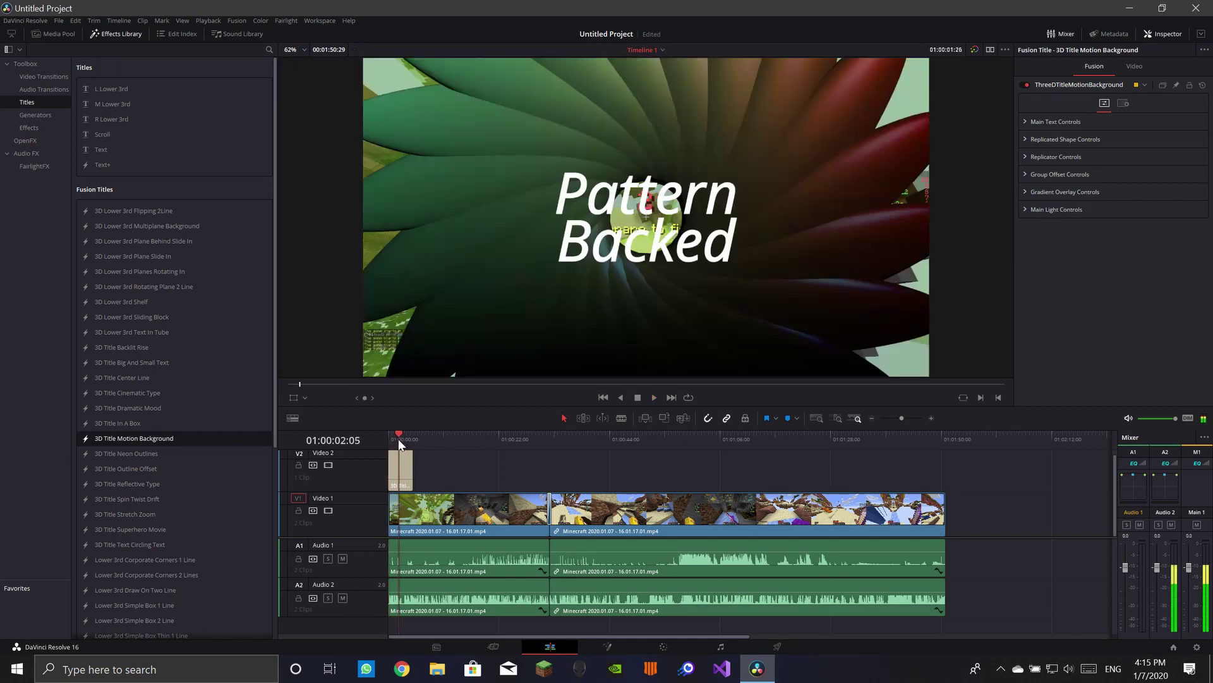
{"action": "left_click_drag", "start_coordinate": [398, 439], "coordinate": [374, 445]}
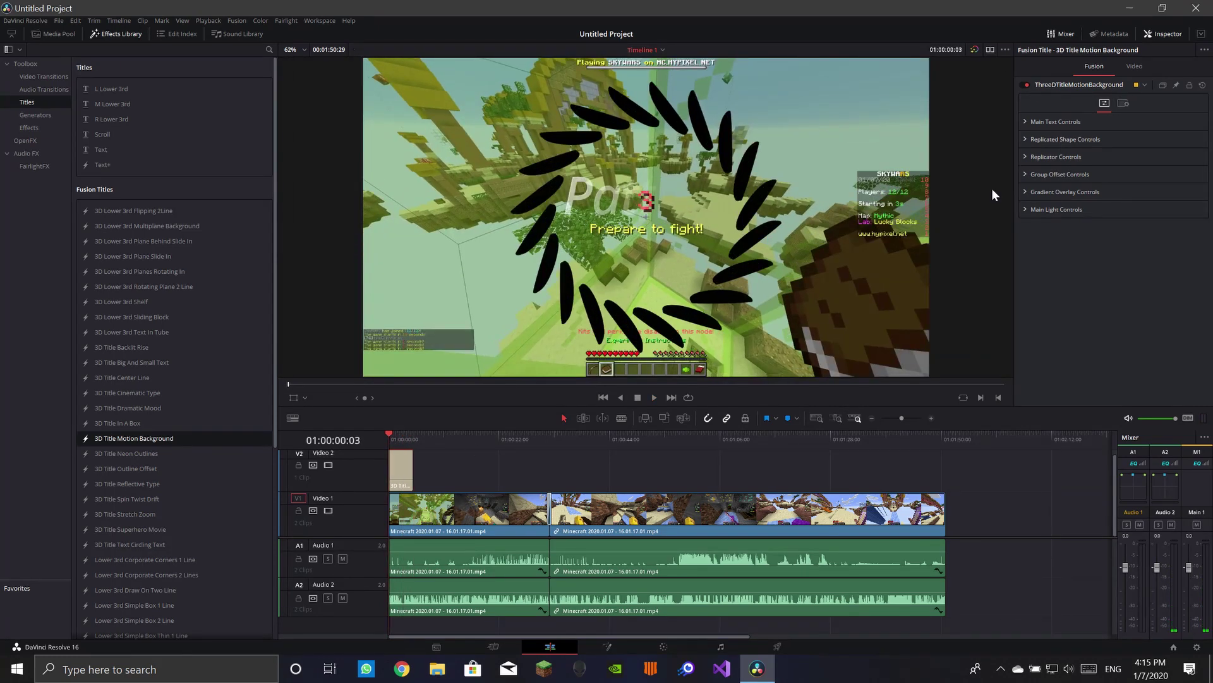
- Replace the motion background title's main text with "how to" on one line and "win" on the next
{"action": "left_click", "coordinate": [1027, 120]}
{"action": "left_click", "coordinate": [1029, 121]}
{"action": "left_click", "coordinate": [1026, 120]}
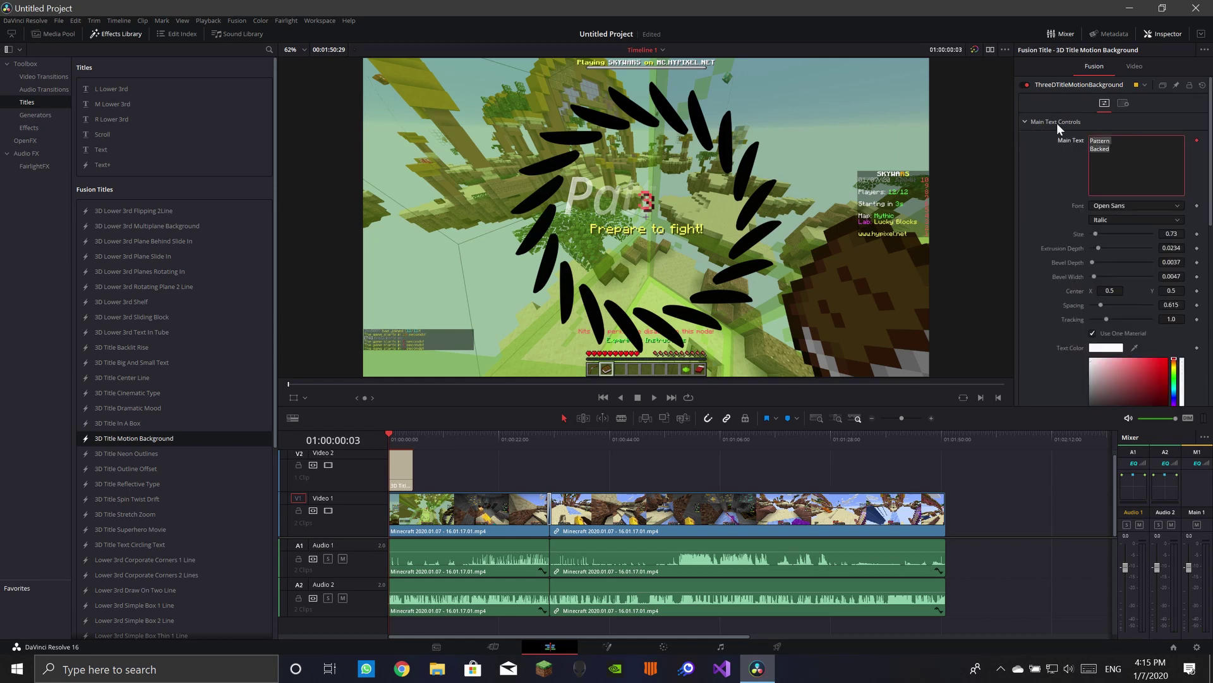
{"action": "key", "text": "BackSpace"}
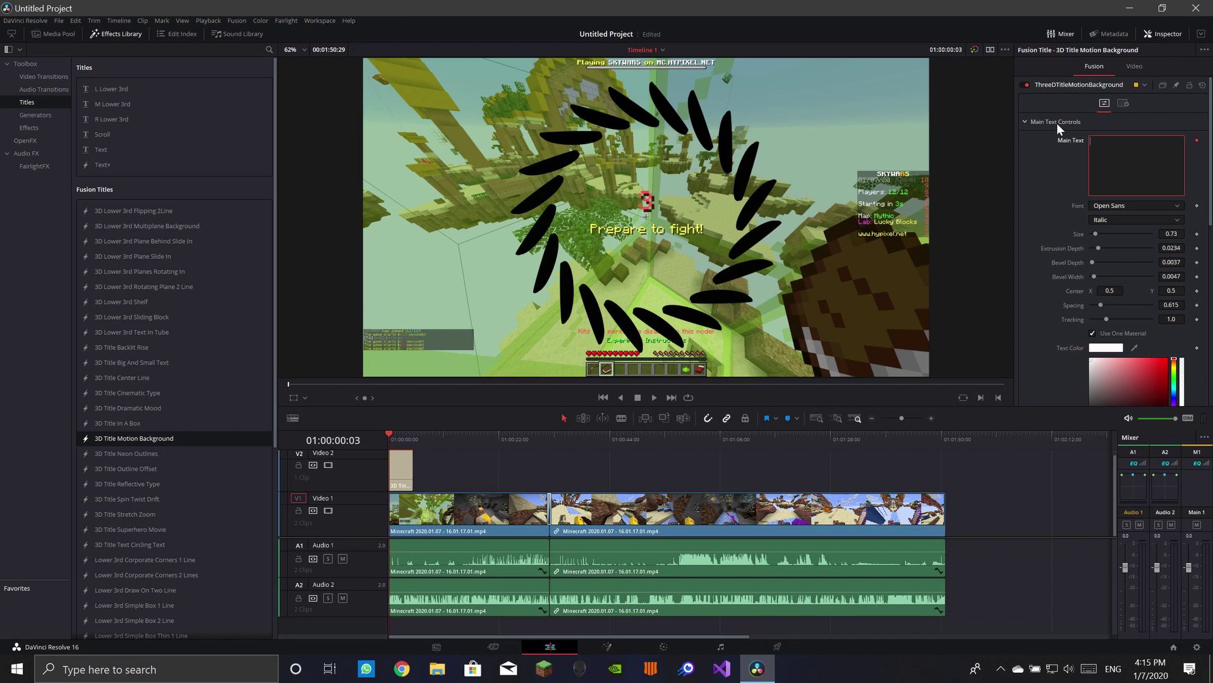
{"action": "type", "text": "how to"}
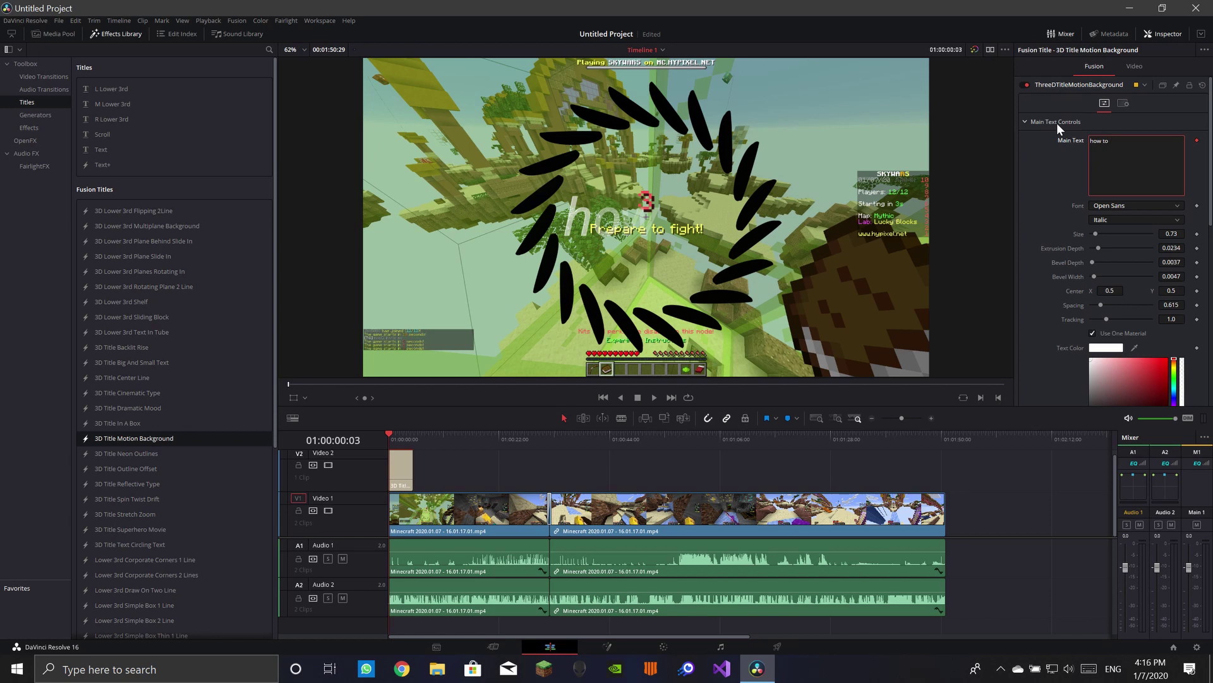
{"action": "key", "text": "Return"}
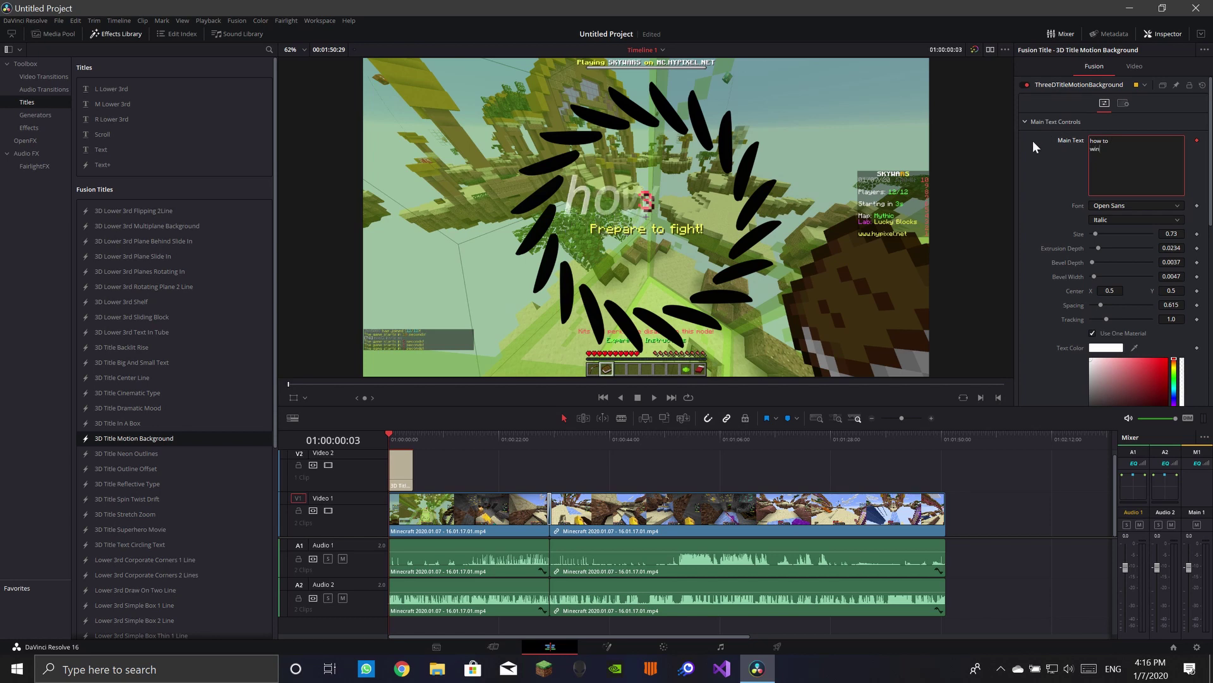
- Play the edited title from the timeline start until just past its end
{"action": "left_click", "coordinate": [390, 433]}
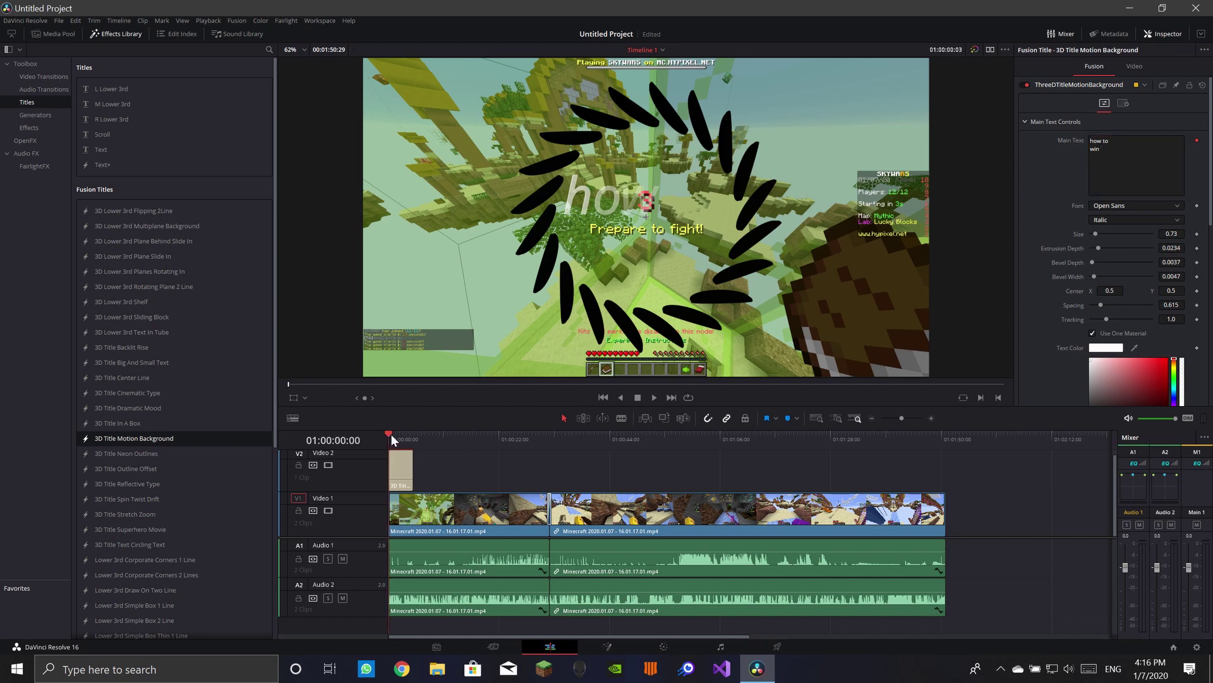
{"action": "key", "text": "space"}
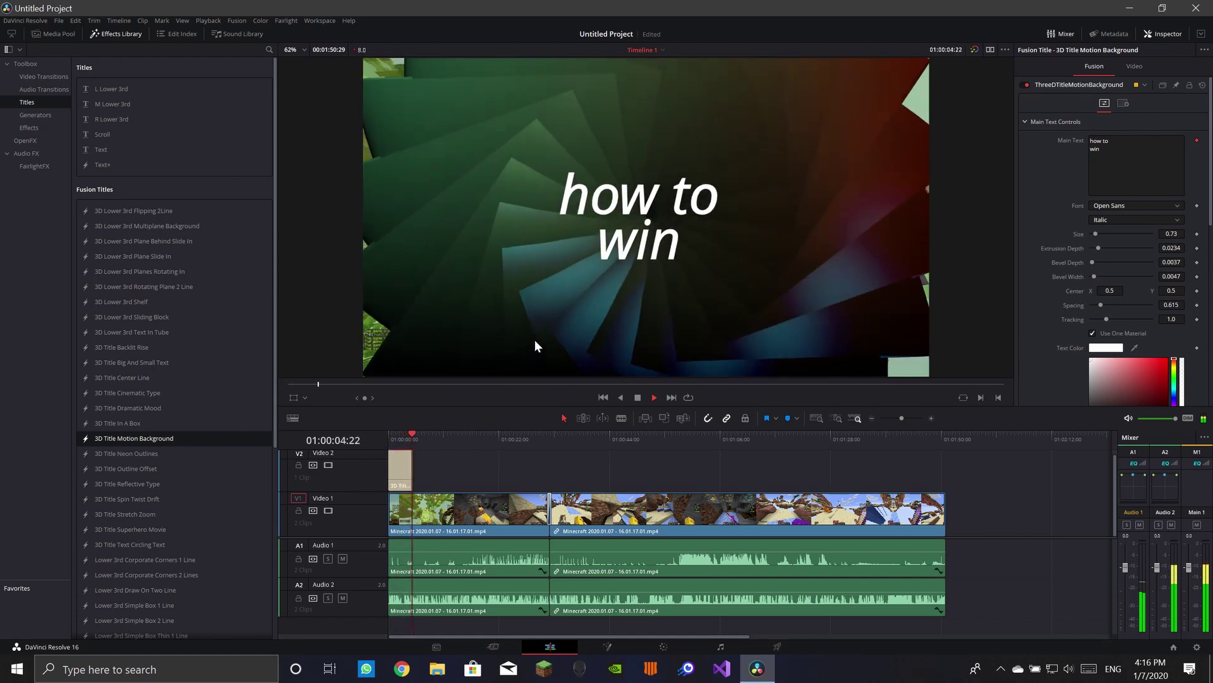
{"action": "key", "text": "space"}
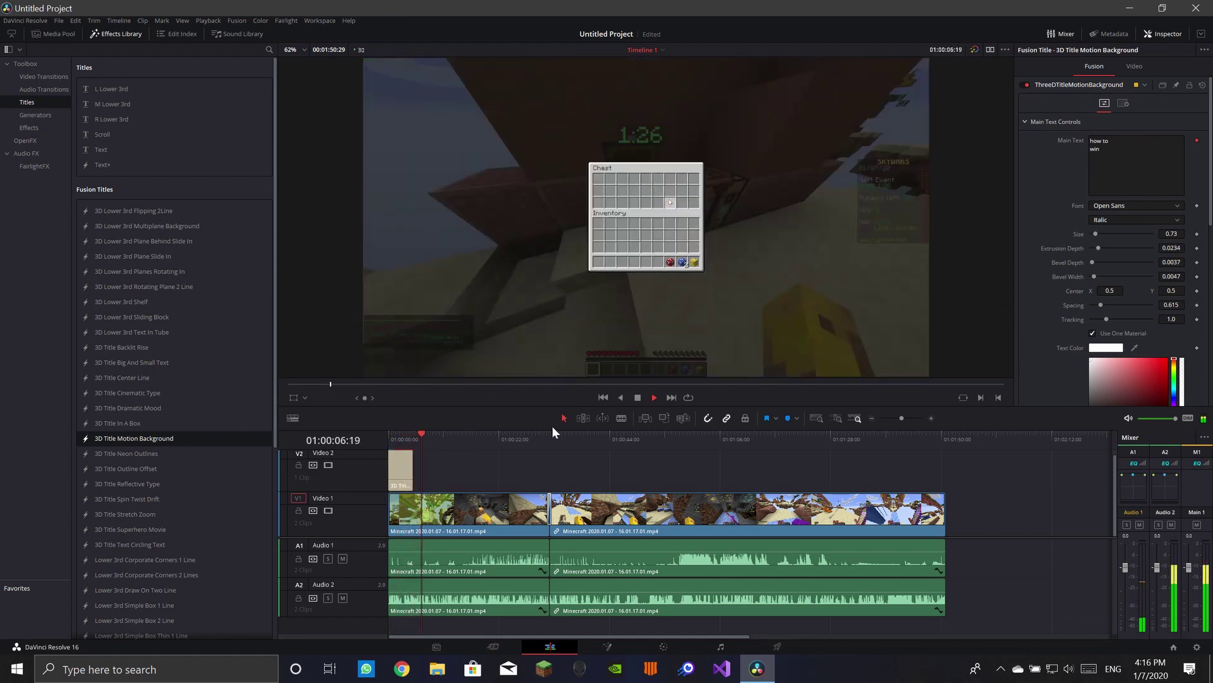
{"action": "left_click_drag", "start_coordinate": [420, 435], "coordinate": [418, 434]}
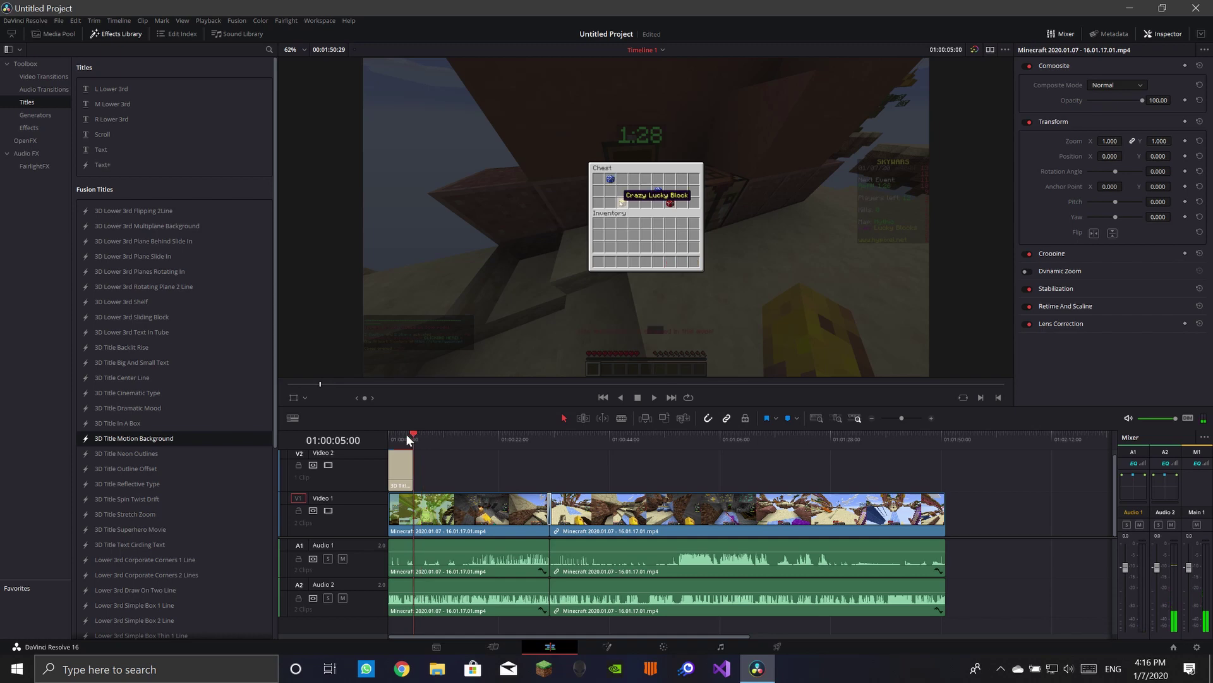
- Step frame by frame through the end of the title from about 01:00:04:16, and return the playhead to the start
{"action": "left_click", "coordinate": [405, 434]}
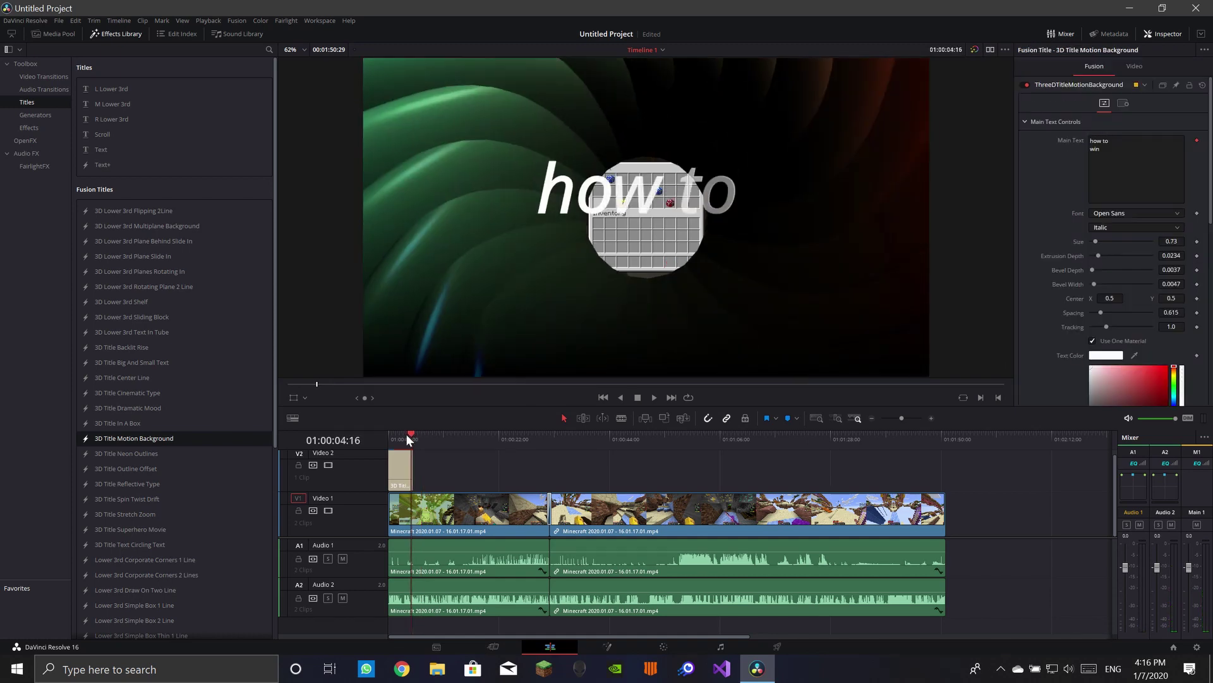
{"action": "key", "text": "Right"}
{"action": "key", "text": "Right"}
{"action": "key", "text": "Right"}
{"action": "key", "text": "Right"}
{"action": "key", "text": "Right"}
{"action": "key", "text": "Right"}
{"action": "key", "text": "Right"}
{"action": "key", "text": "Right"}
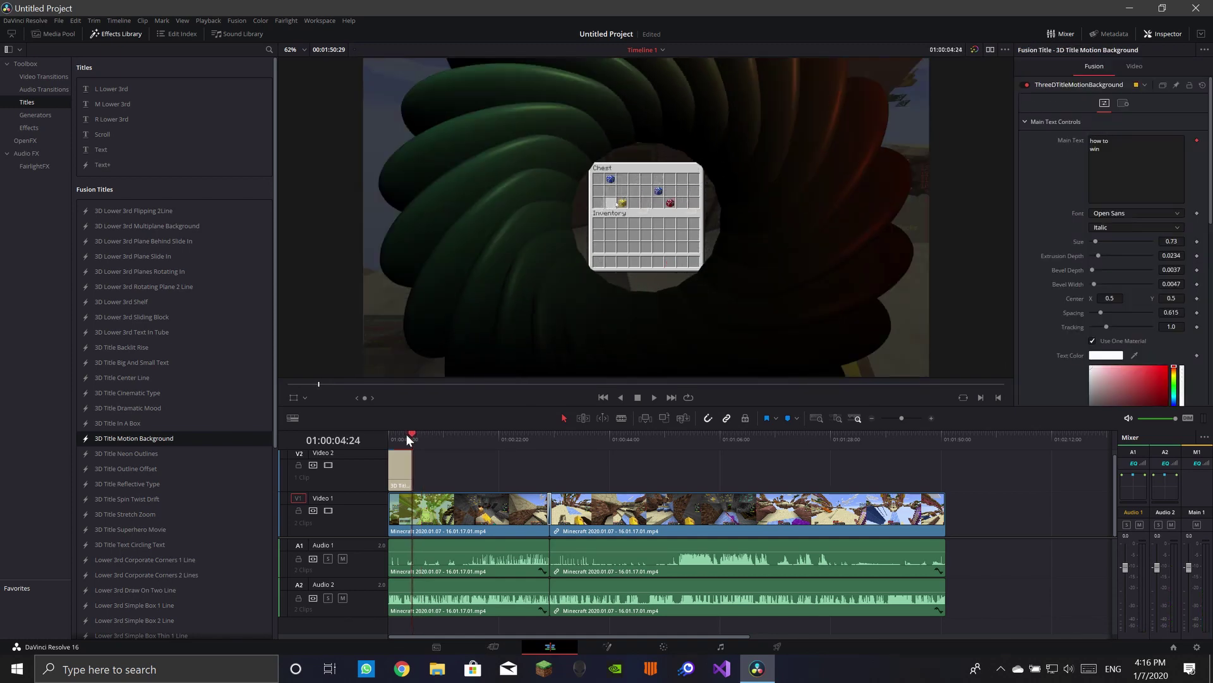
{"action": "key", "text": "Right"}
{"action": "key", "text": "Right"}
{"action": "key", "text": "Right"}
{"action": "key", "text": "Right"}
{"action": "key", "text": "Right"}
{"action": "key", "text": "Right"}
{"action": "key", "text": "Right"}
{"action": "key", "text": "Right"}
{"action": "key", "text": "Right"}
{"action": "key", "text": "Right"}
{"action": "key", "text": "Right"}
{"action": "key", "text": "Right"}
{"action": "key", "text": "Right"}
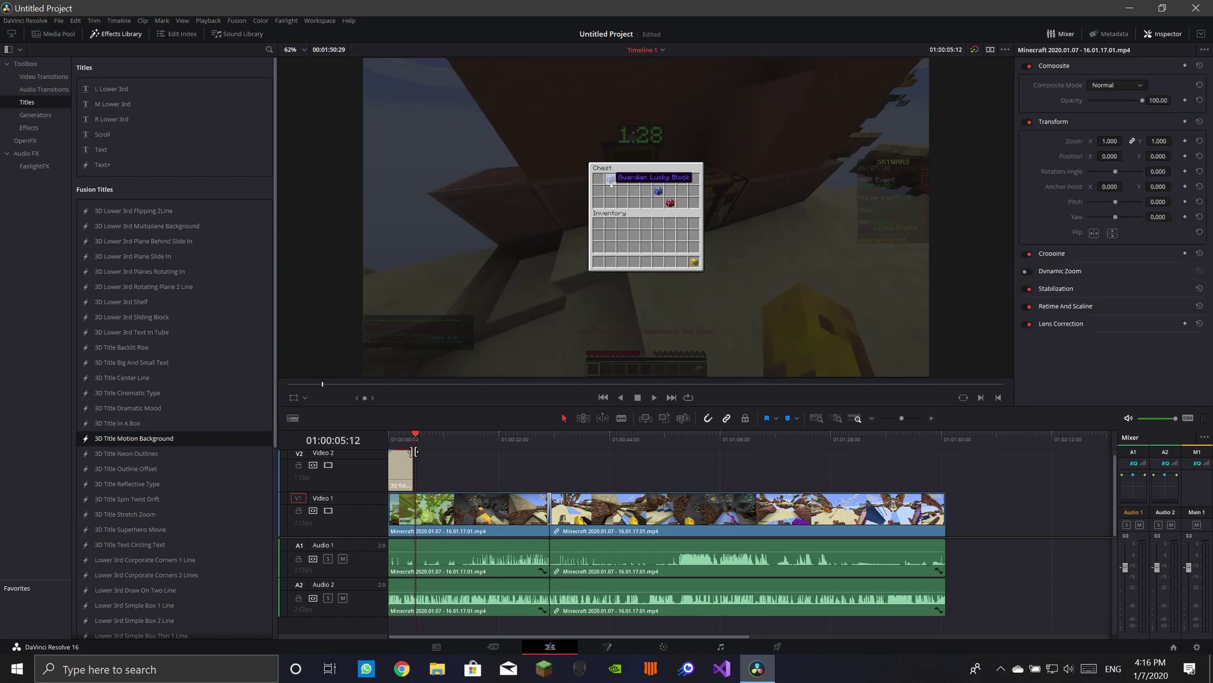
{"action": "left_click_drag", "start_coordinate": [415, 446], "coordinate": [370, 469]}
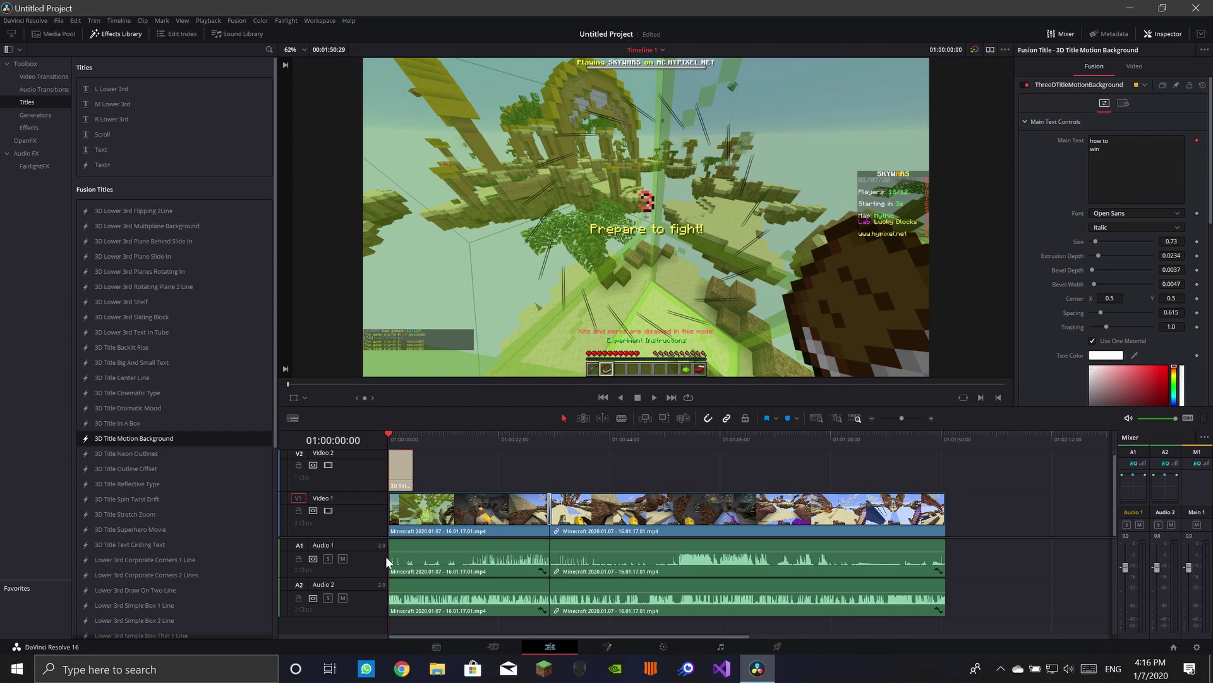
- Reduce the height of the Audio 1 and Audio 2 tracks in the timeline
{"action": "scroll", "coordinate": [373, 540], "scroll_direction": "down", "scroll_amount": 2}
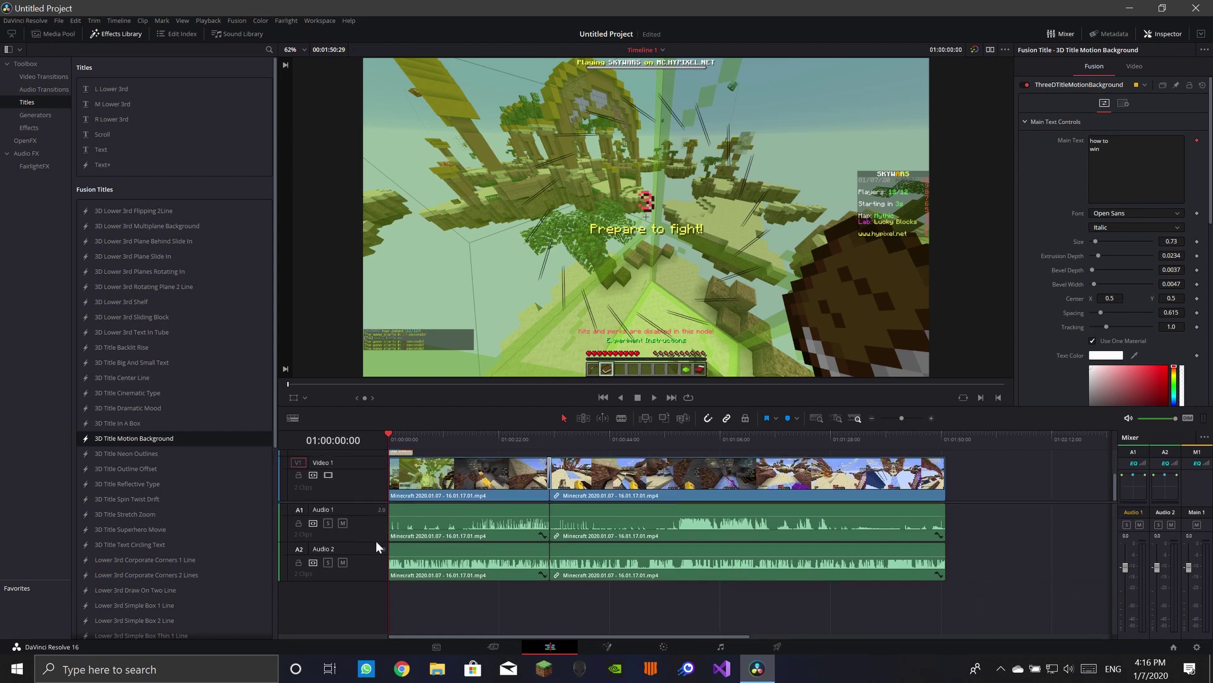
{"action": "left_click_drag", "start_coordinate": [378, 577], "coordinate": [374, 498]}
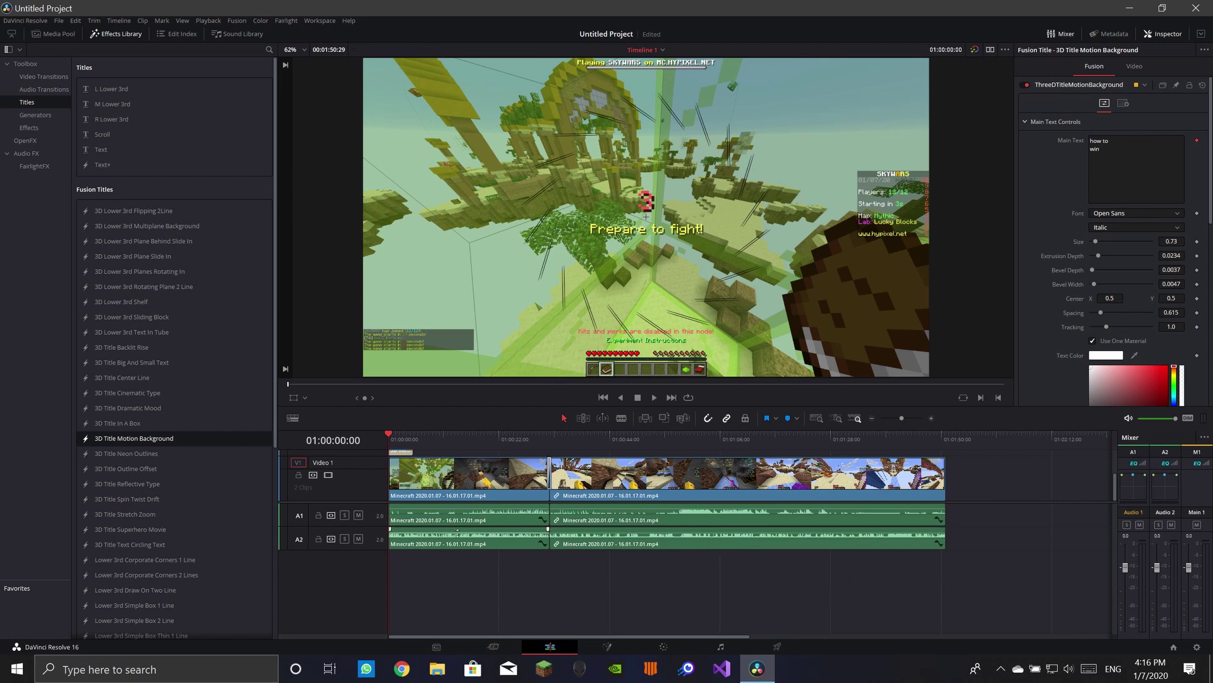
- Position the playhead at 01:00:43:19 and unlink the second gameplay clip's video from its audio
{"action": "left_click", "coordinate": [660, 538]}
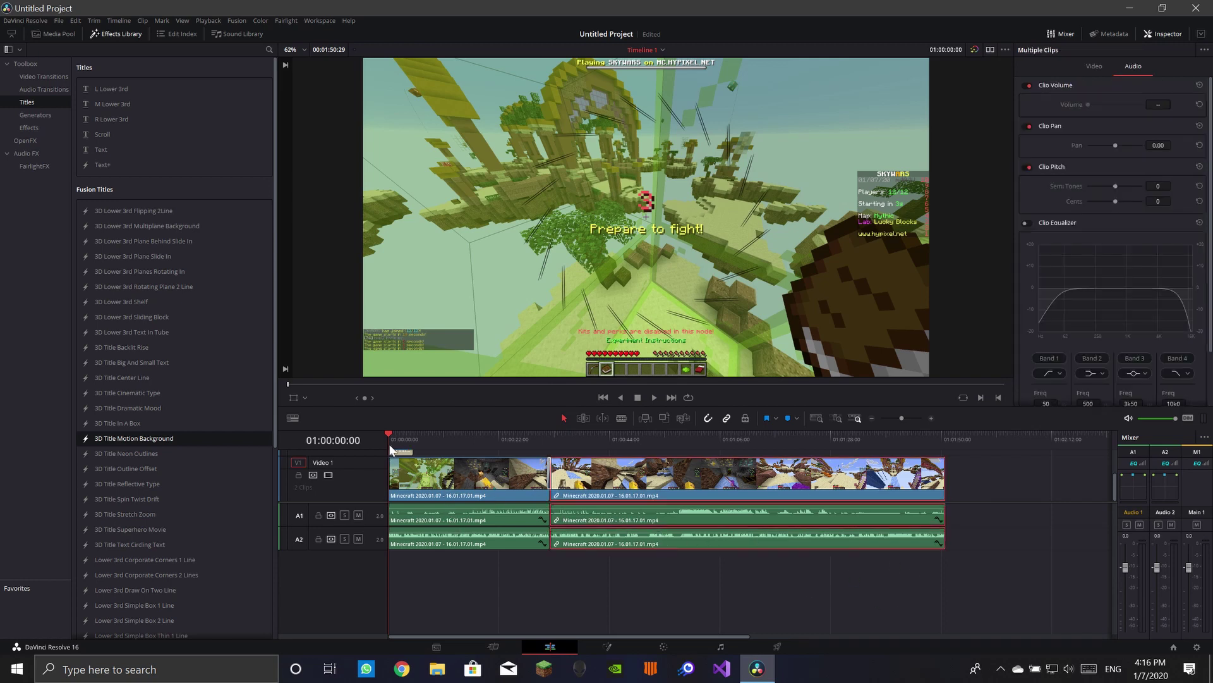
{"action": "left_click_drag", "start_coordinate": [388, 444], "coordinate": [608, 473]}
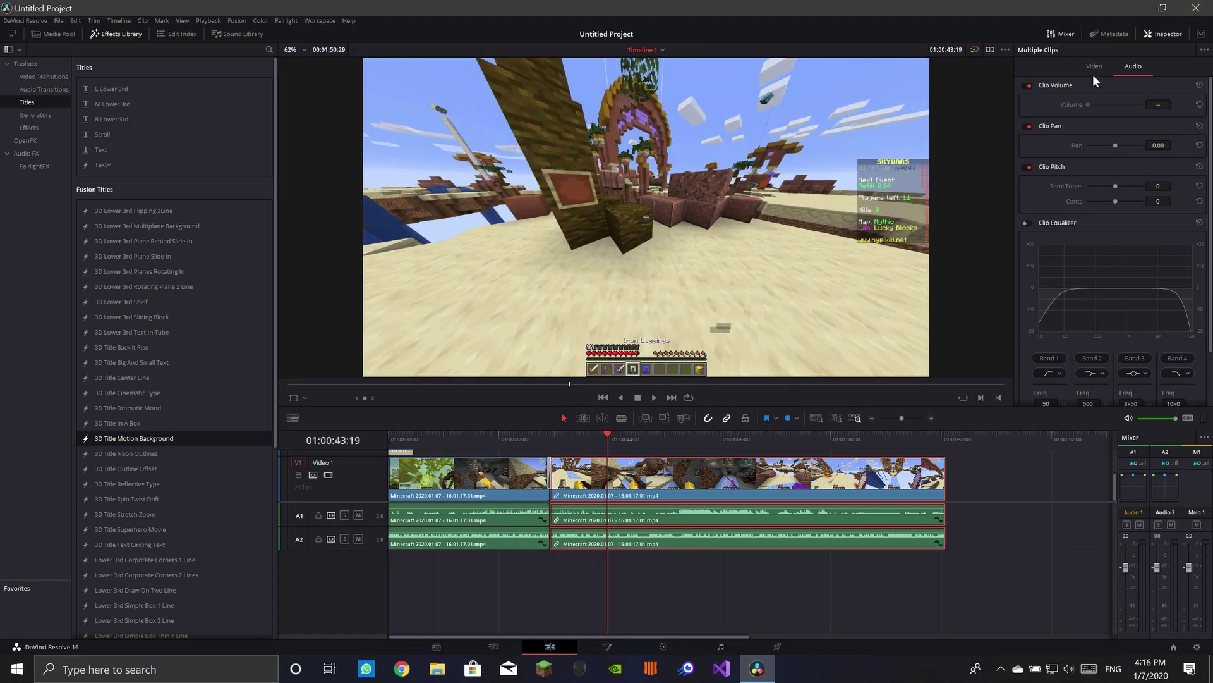
{"action": "scroll", "coordinate": [797, 484], "scroll_direction": "up", "scroll_amount": 1}
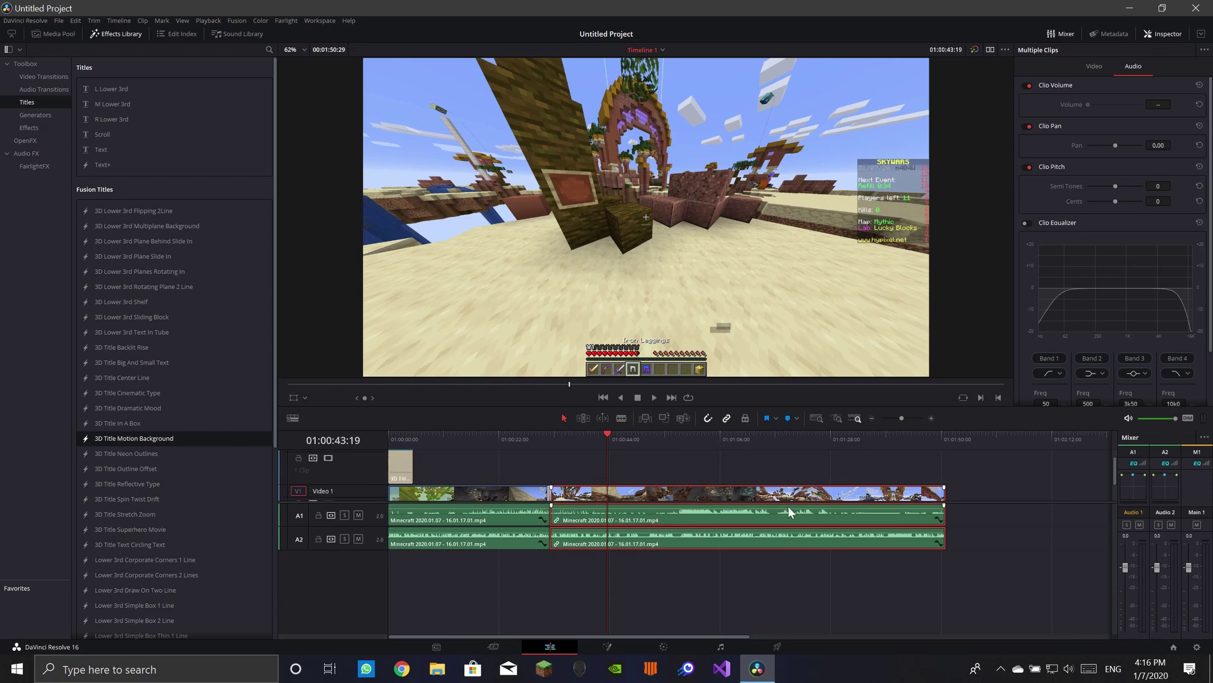
{"action": "scroll", "coordinate": [795, 488], "scroll_direction": "down", "scroll_amount": 1}
{"action": "right_click", "coordinate": [798, 482]}
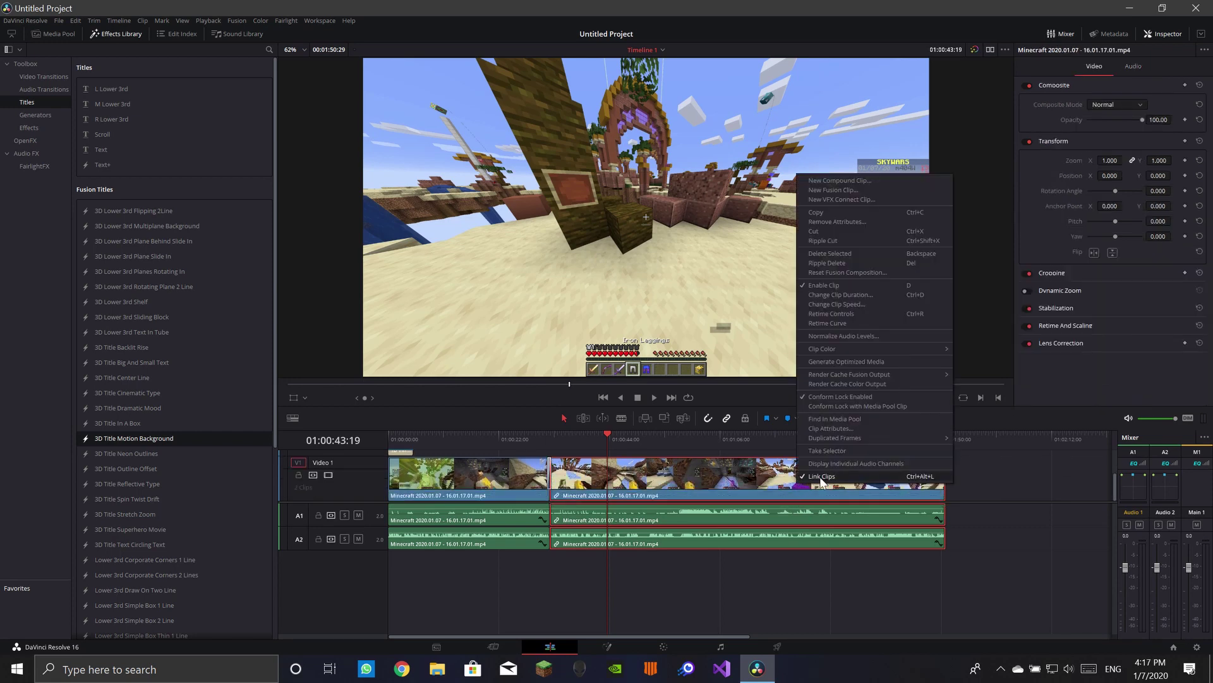
{"action": "left_click", "coordinate": [820, 476]}
- Add volume keyframes to the second clip's Audio 1 segment at 01:00:43:19 and 01:00:45:23
{"action": "left_click", "coordinate": [779, 521]}
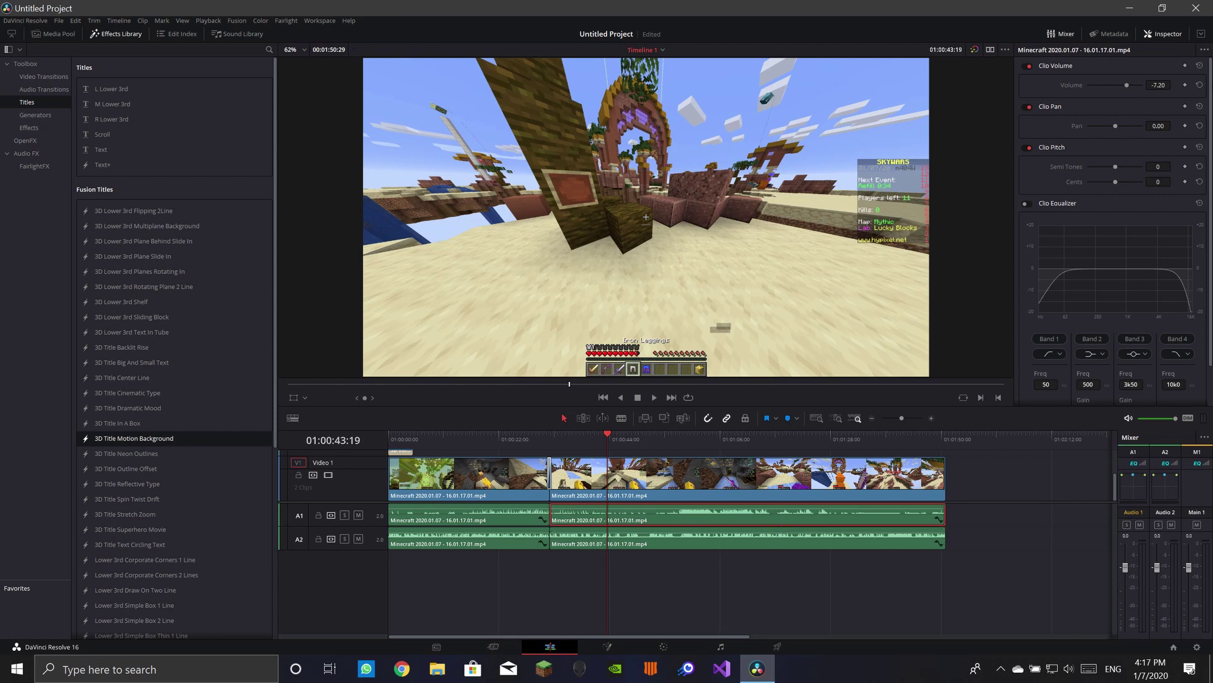
{"action": "left_click", "coordinate": [1185, 84]}
{"action": "left_click", "coordinate": [932, 417]}
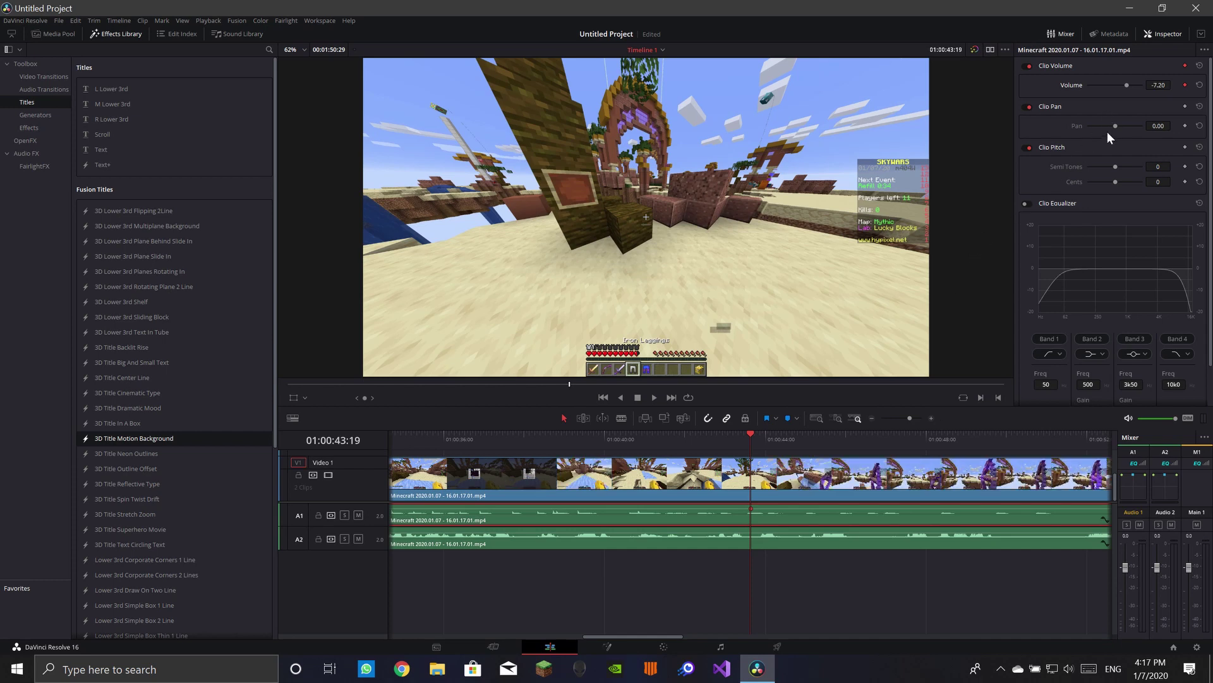
{"action": "key", "text": "Right"}
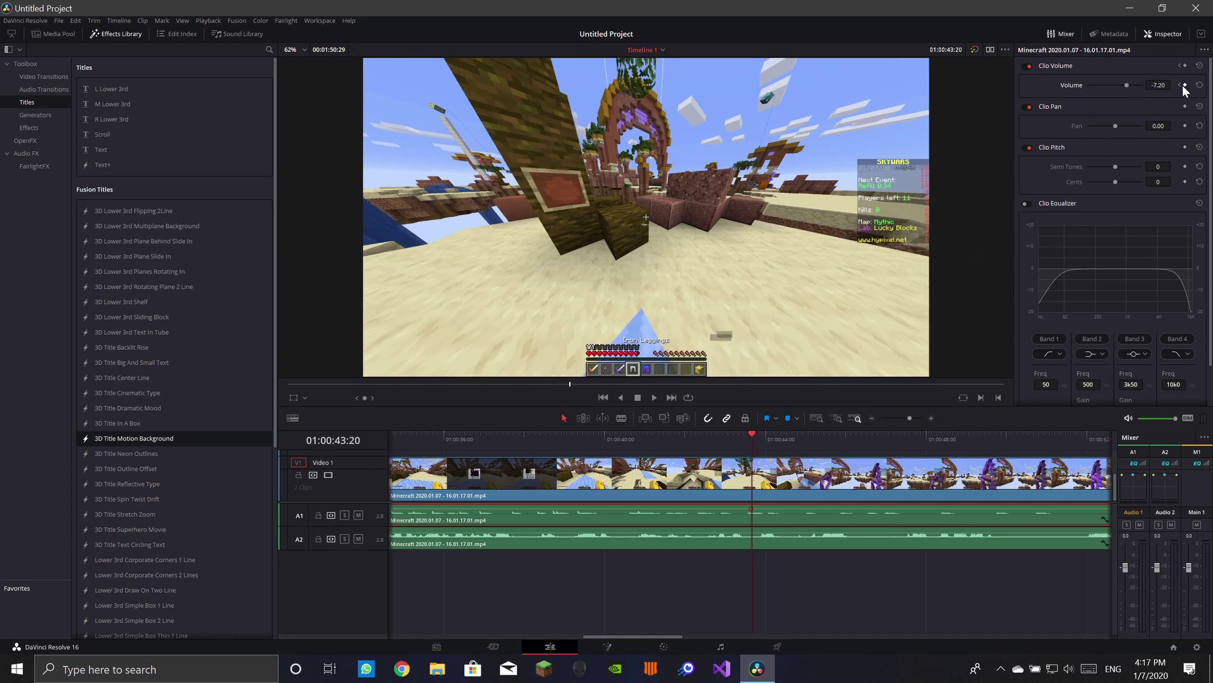
{"action": "key", "text": "space"}
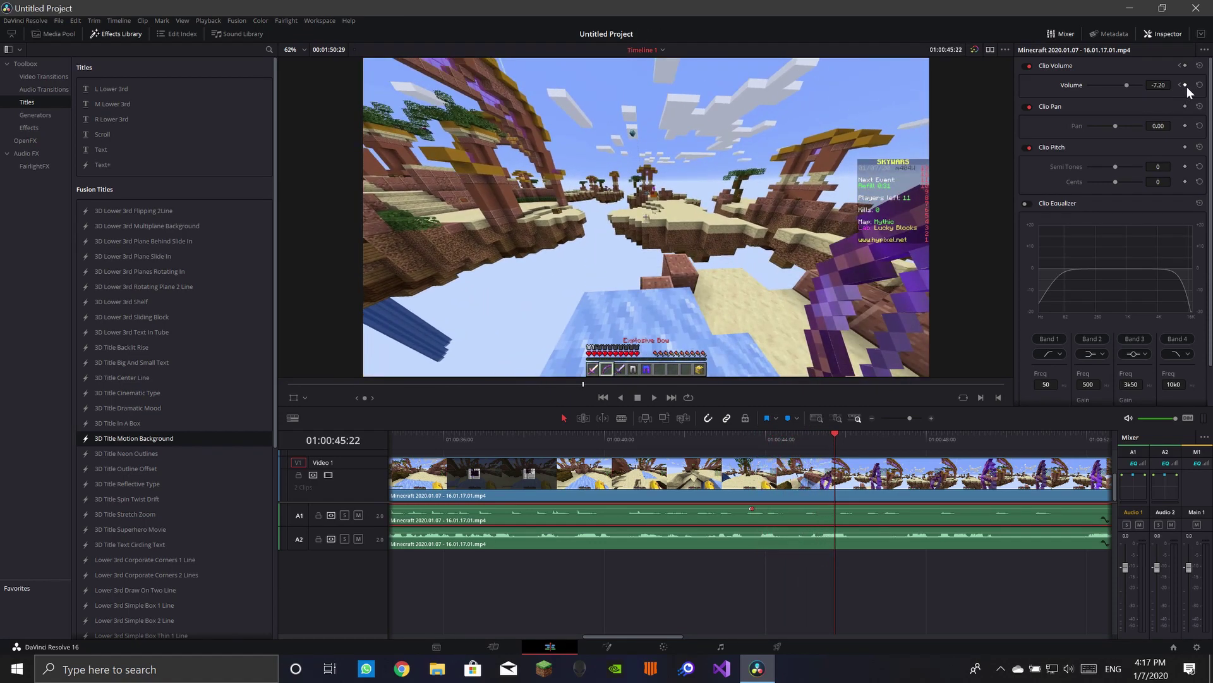
{"action": "key", "text": "Right"}
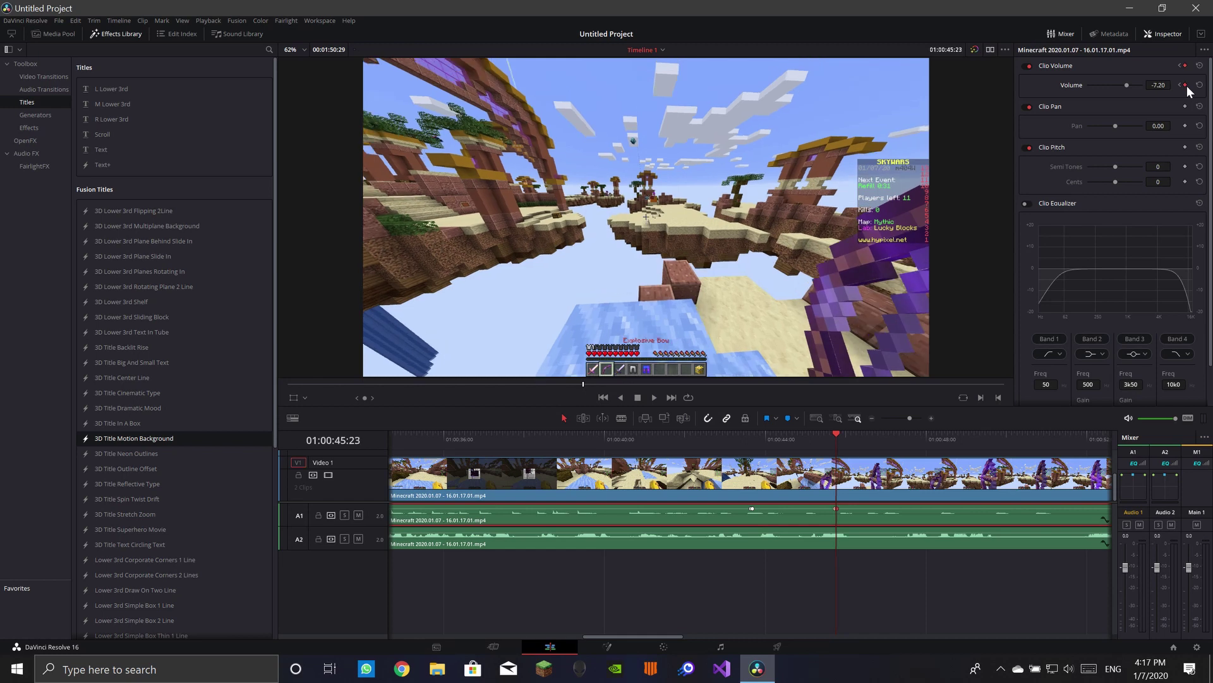
- Try adjusting the Audio 1 volume line between the two keyframes, and undo the keyframe edits
{"action": "left_click_drag", "start_coordinate": [822, 509], "coordinate": [826, 498]}
{"action": "key", "text": "ctrl+s"}
{"action": "key", "text": "ctrl+z"}
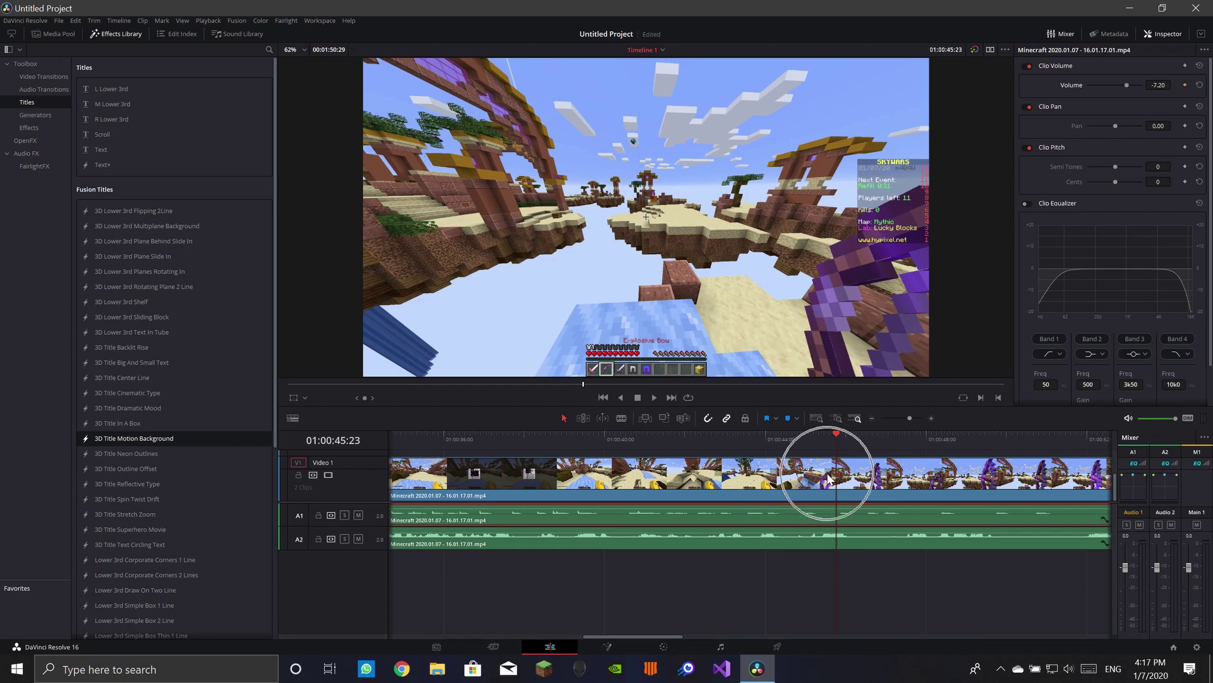
- Return the playhead to the timeline start and fit the whole edited sequence in the timeline view
{"action": "left_click_drag", "start_coordinate": [835, 433], "coordinate": [365, 442]}
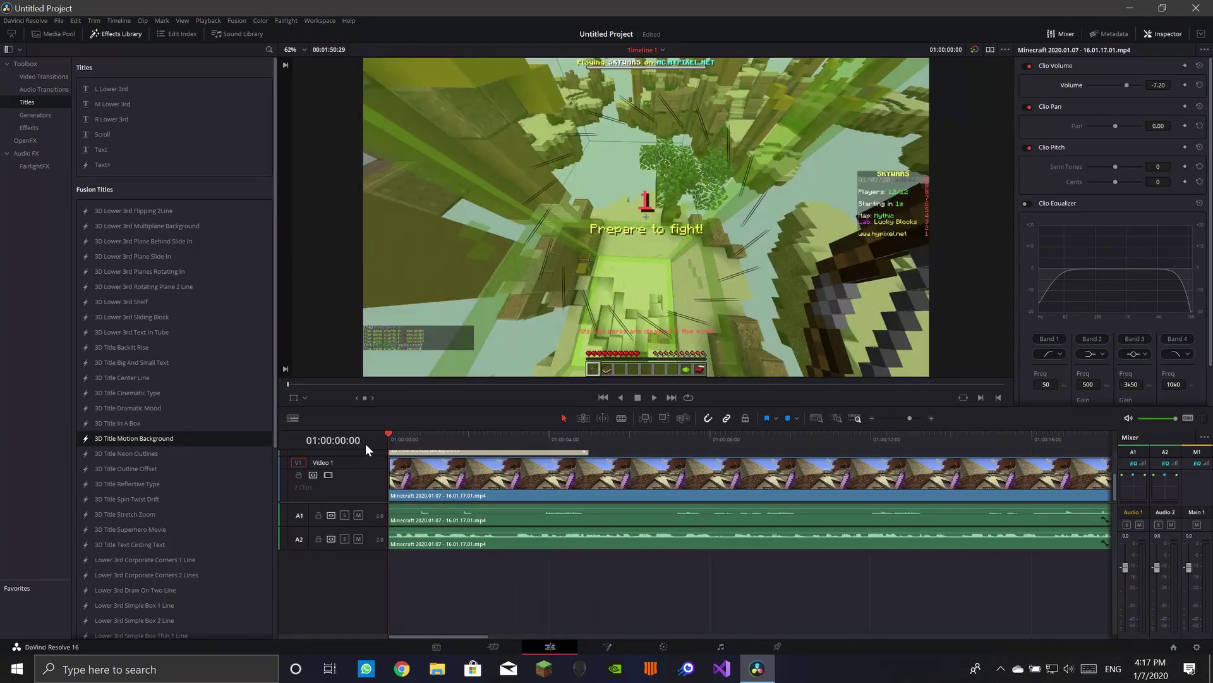
{"action": "left_click", "coordinate": [872, 417]}
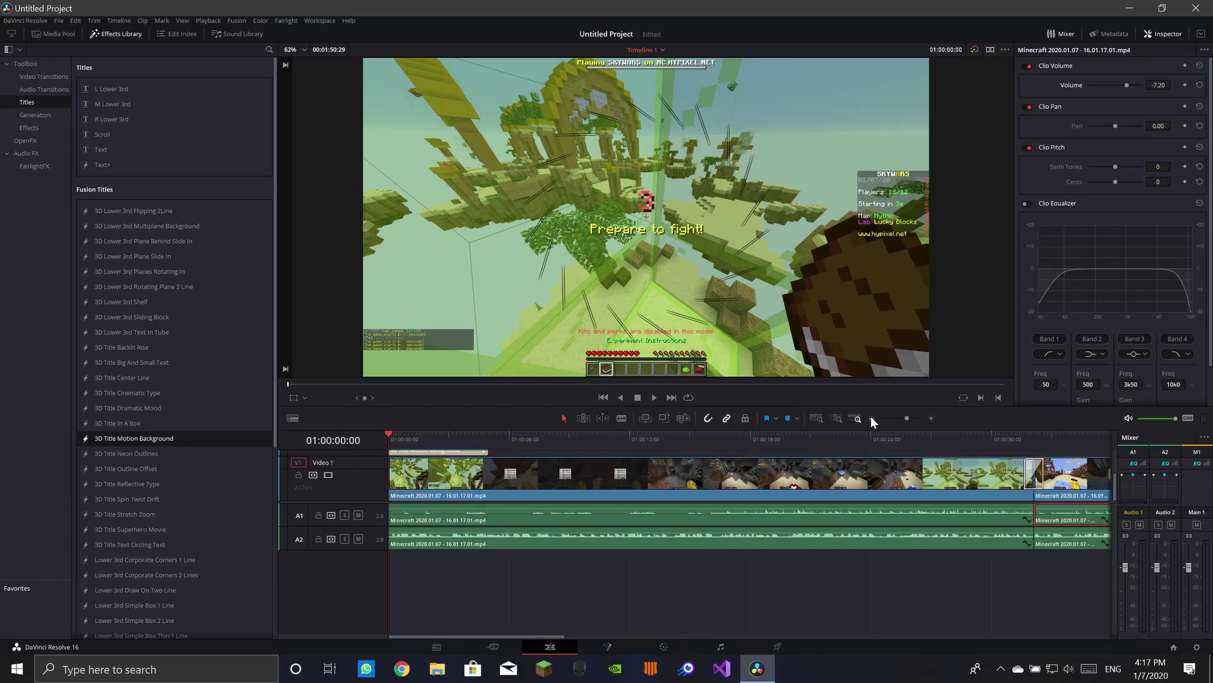
{"action": "left_click", "coordinate": [871, 418]}
{"action": "left_click", "coordinate": [871, 417]}
{"action": "left_click", "coordinate": [872, 418]}
{"action": "left_click", "coordinate": [931, 418]}
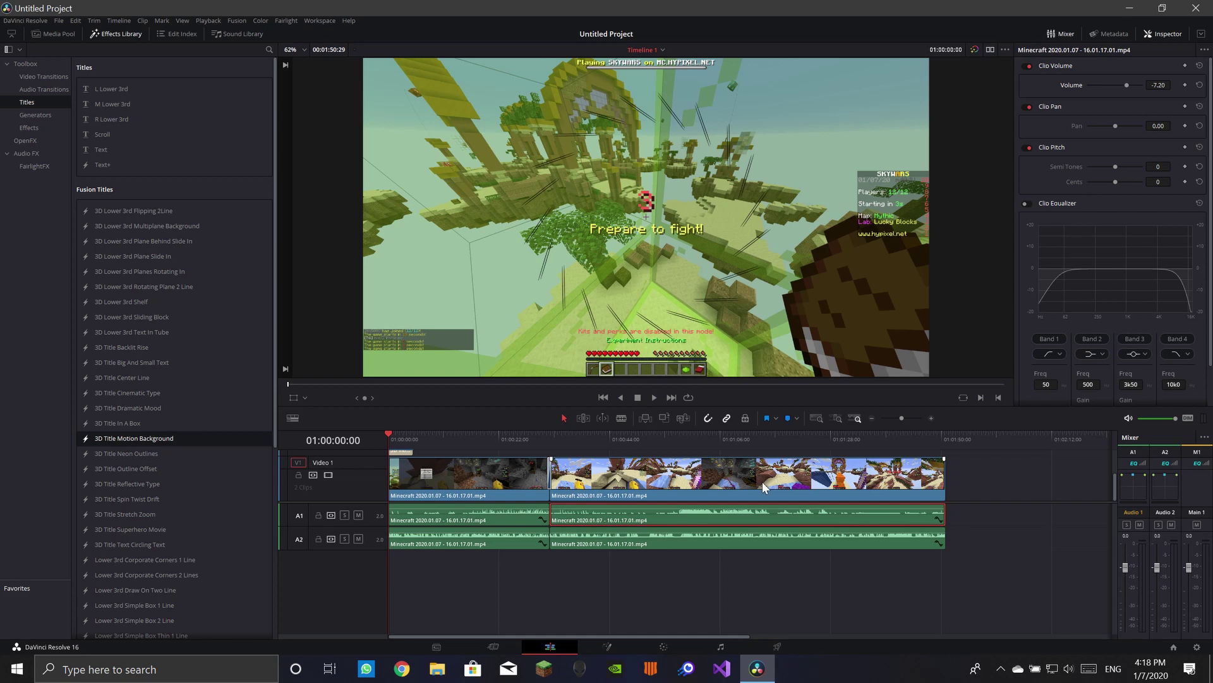
{"action": "key", "text": "alt+z"}
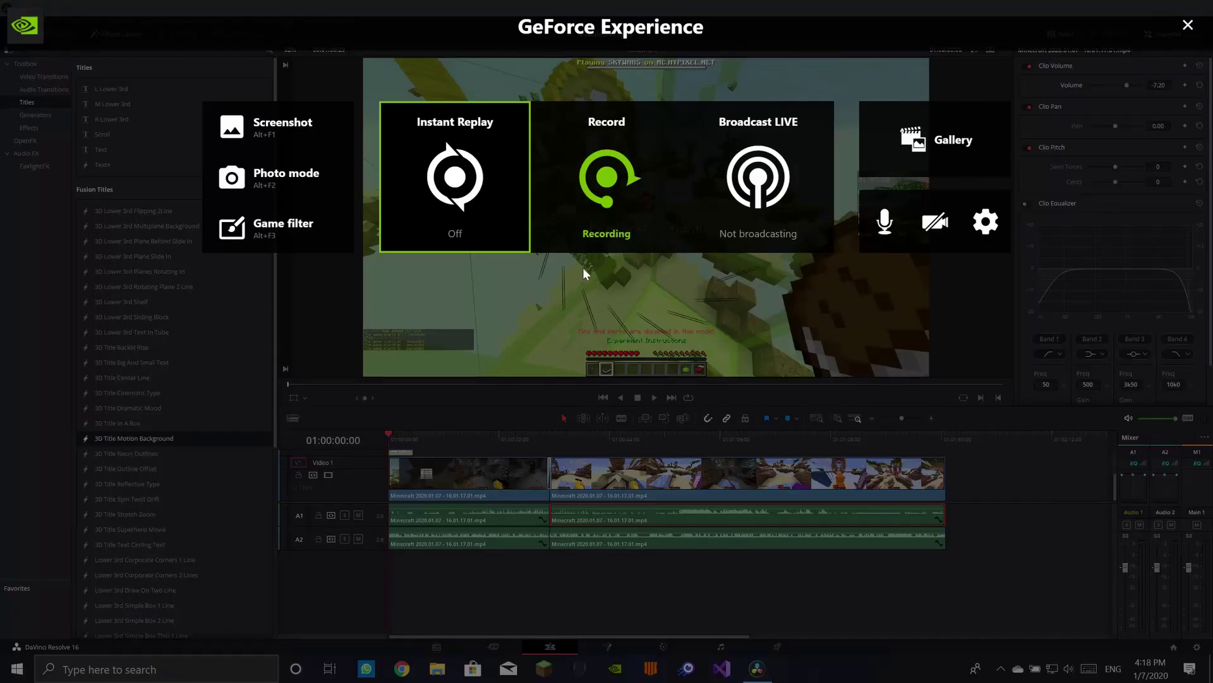